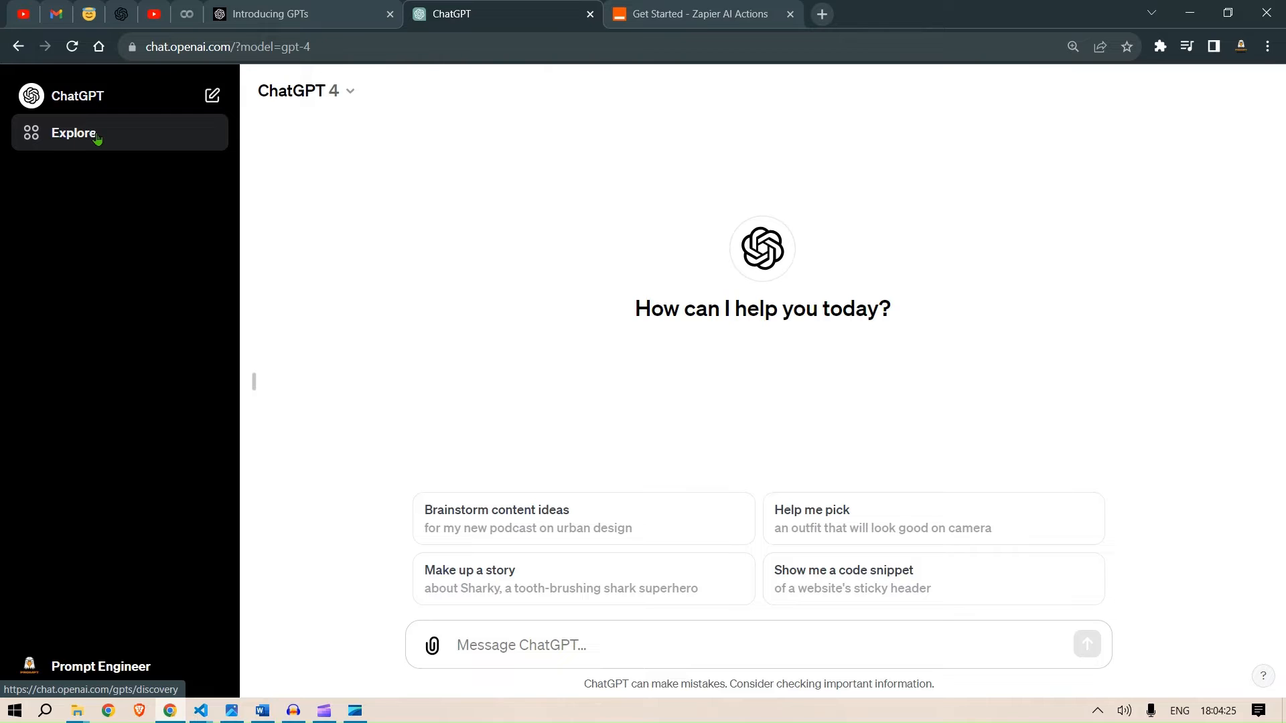
- Open the Explore page that lists available GPTs
{"action": "left_click", "coordinate": [97, 137]}
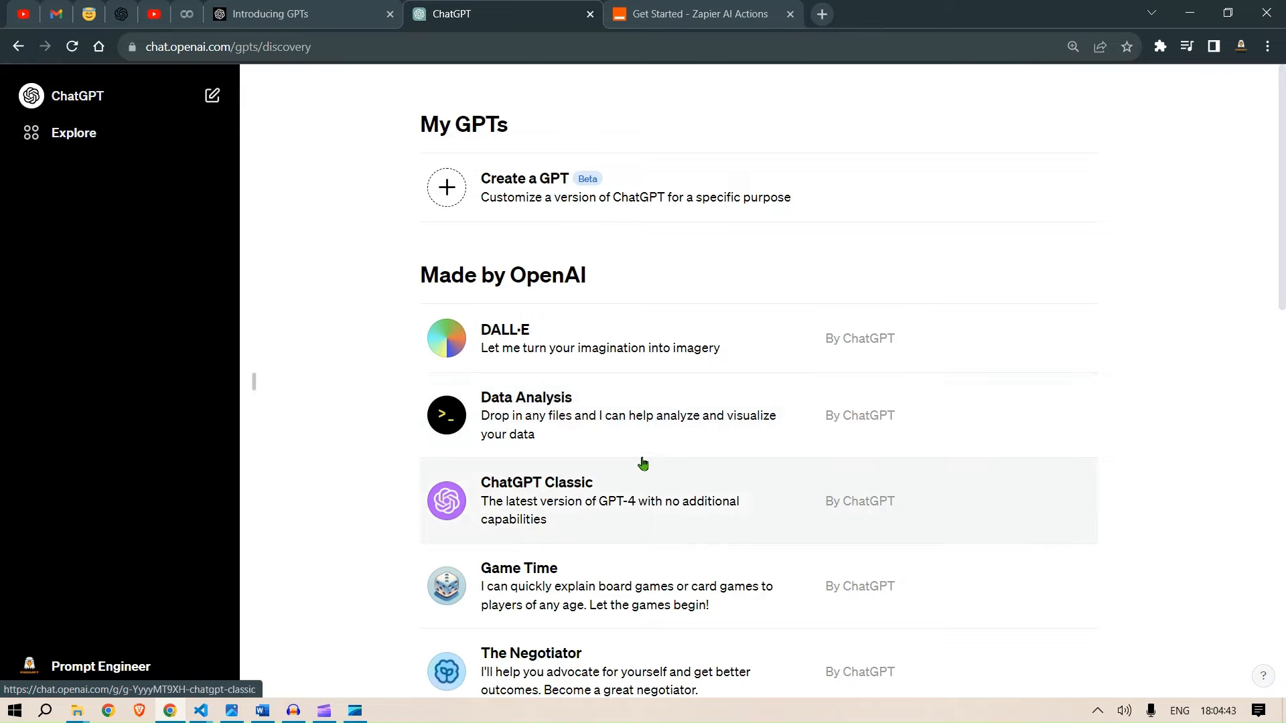
{"action": "scroll", "coordinate": [643, 463], "scroll_direction": "down", "scroll_amount": 15}
{"action": "scroll", "coordinate": [750, 383], "scroll_direction": "up", "scroll_amount": 15}
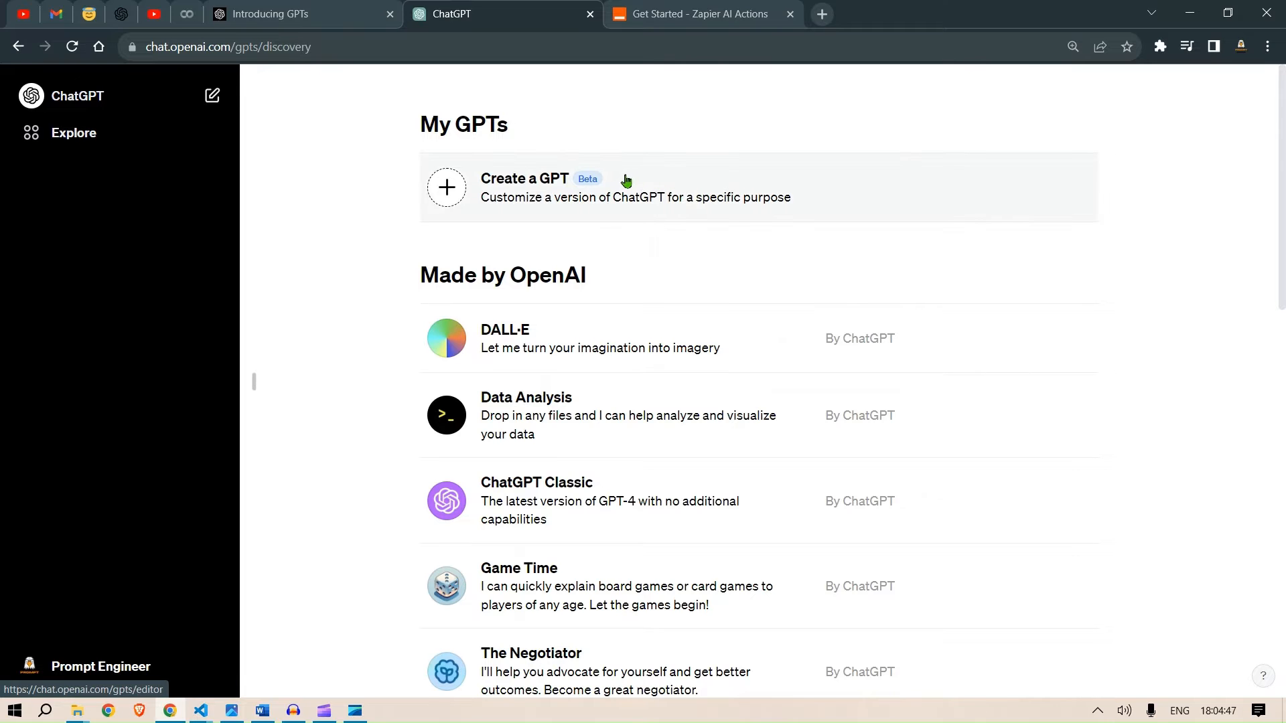
- Read through the Introducing GPTs blog post in the other tab
{"action": "left_click", "coordinate": [297, 12]}
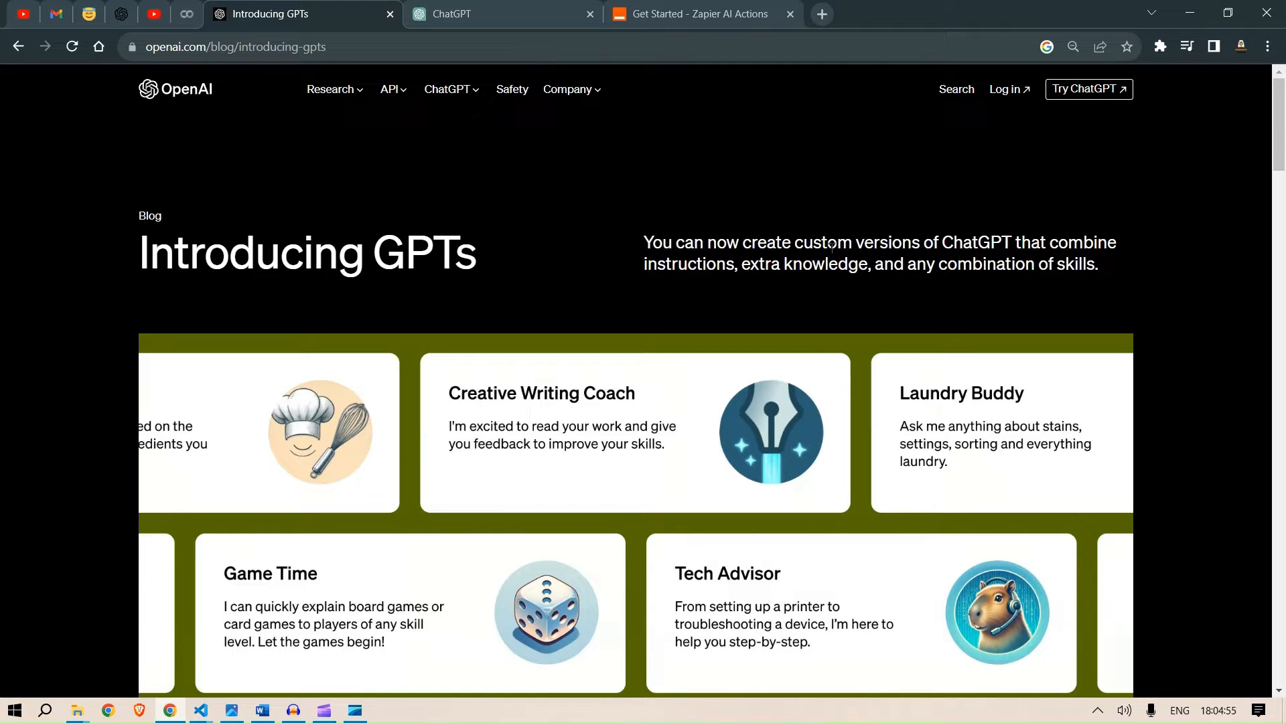
{"action": "left_click_drag", "start_coordinate": [830, 247], "coordinate": [1029, 250]}
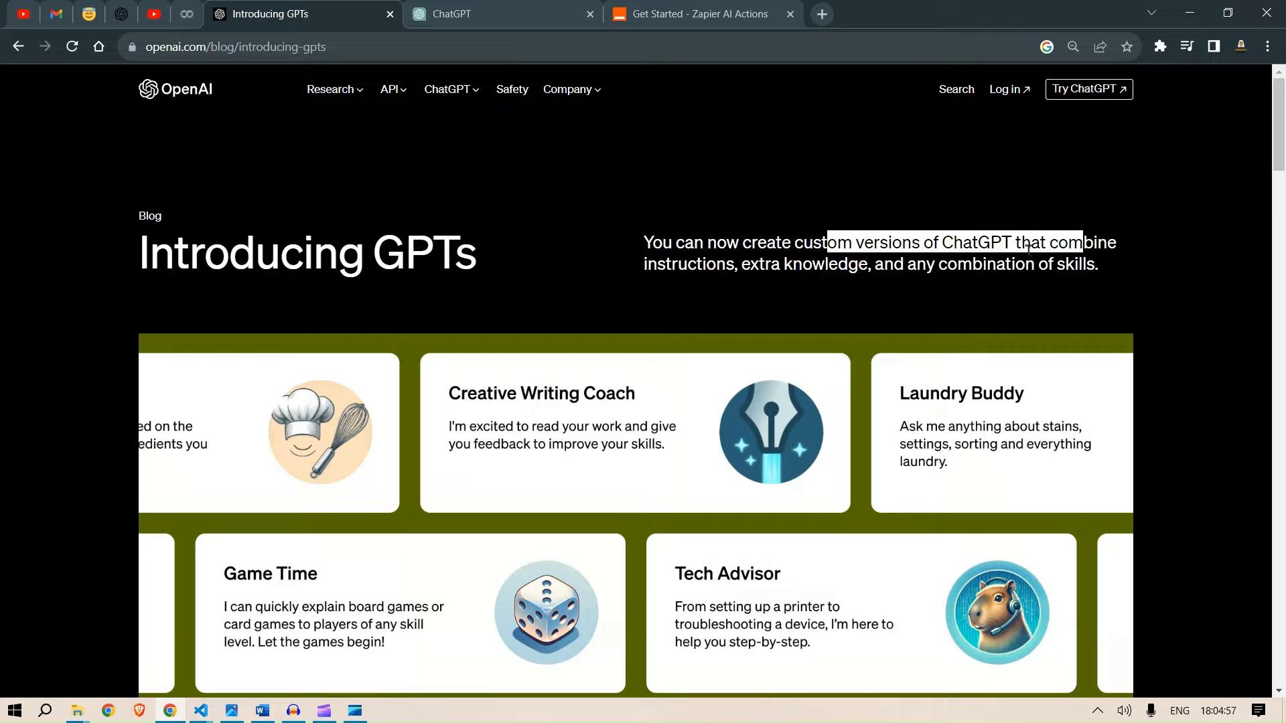
{"action": "left_click_drag", "start_coordinate": [670, 258], "coordinate": [1081, 266]}
{"action": "scroll", "coordinate": [537, 320], "scroll_direction": "down", "scroll_amount": 2}
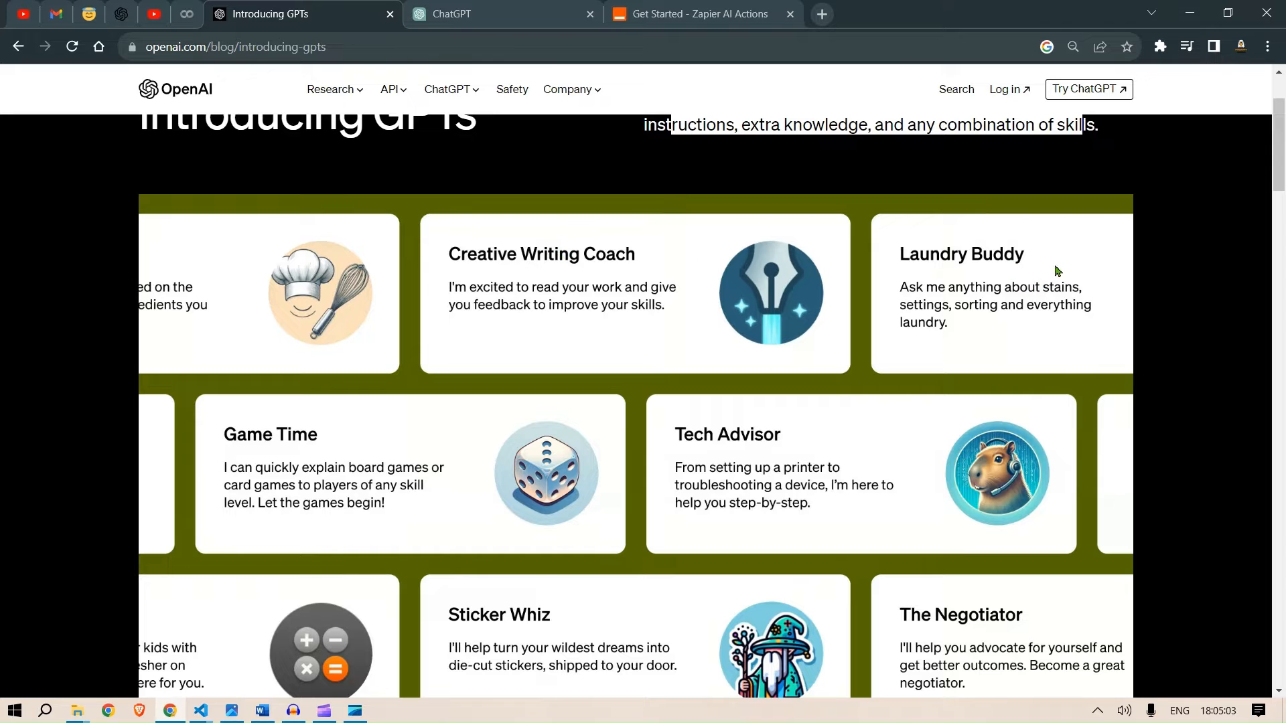
{"action": "scroll", "coordinate": [778, 436], "scroll_direction": "down", "scroll_amount": 6}
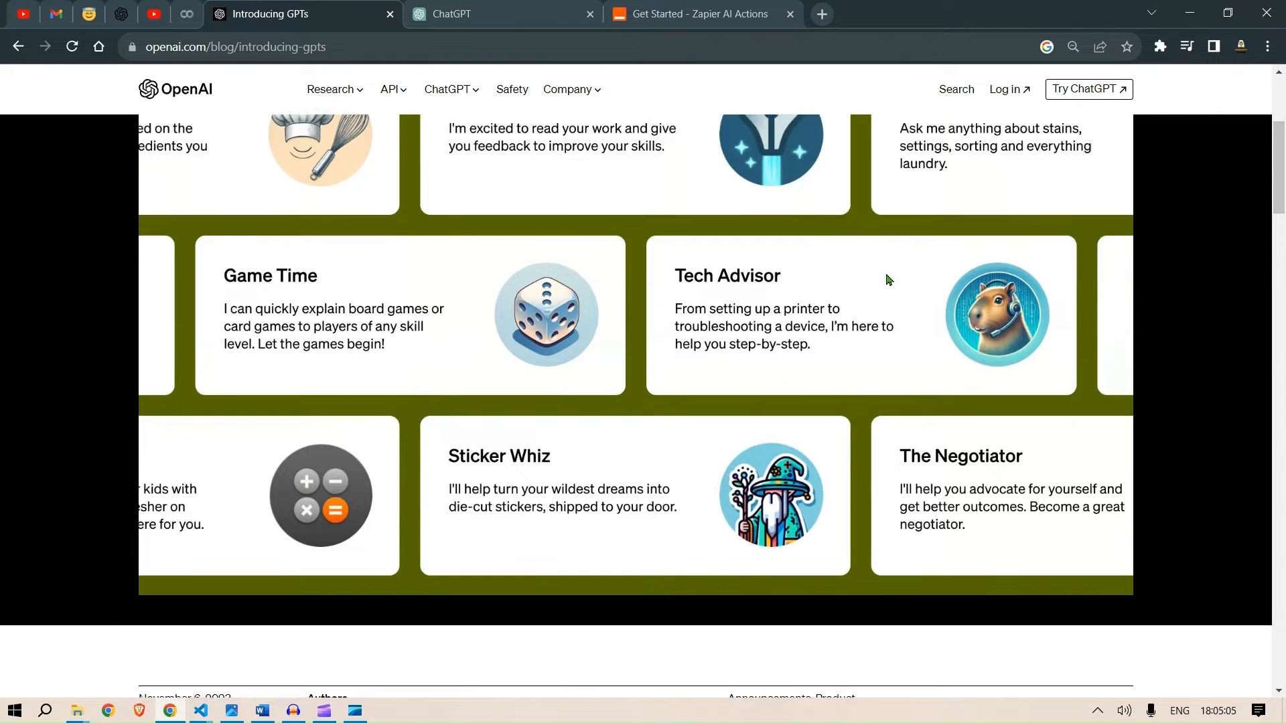
{"action": "scroll", "coordinate": [866, 288], "scroll_direction": "down", "scroll_amount": 6}
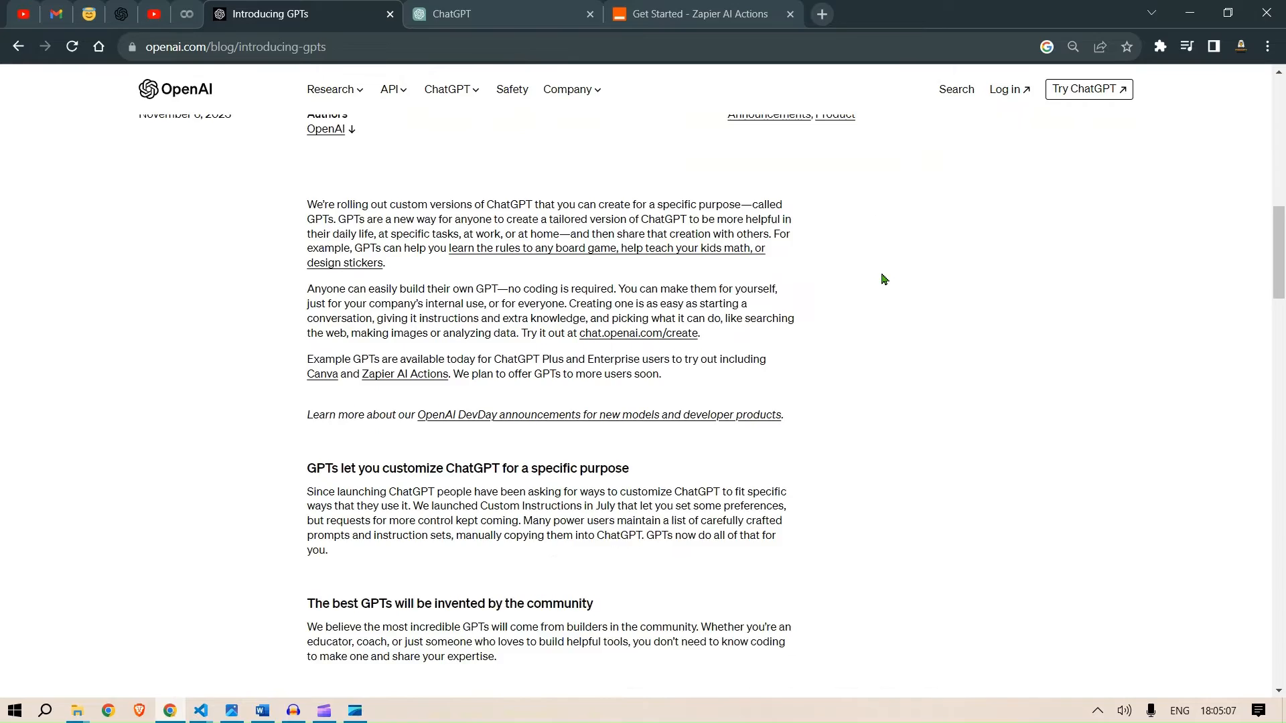
{"action": "scroll", "coordinate": [261, 402], "scroll_direction": "up", "scroll_amount": 2}
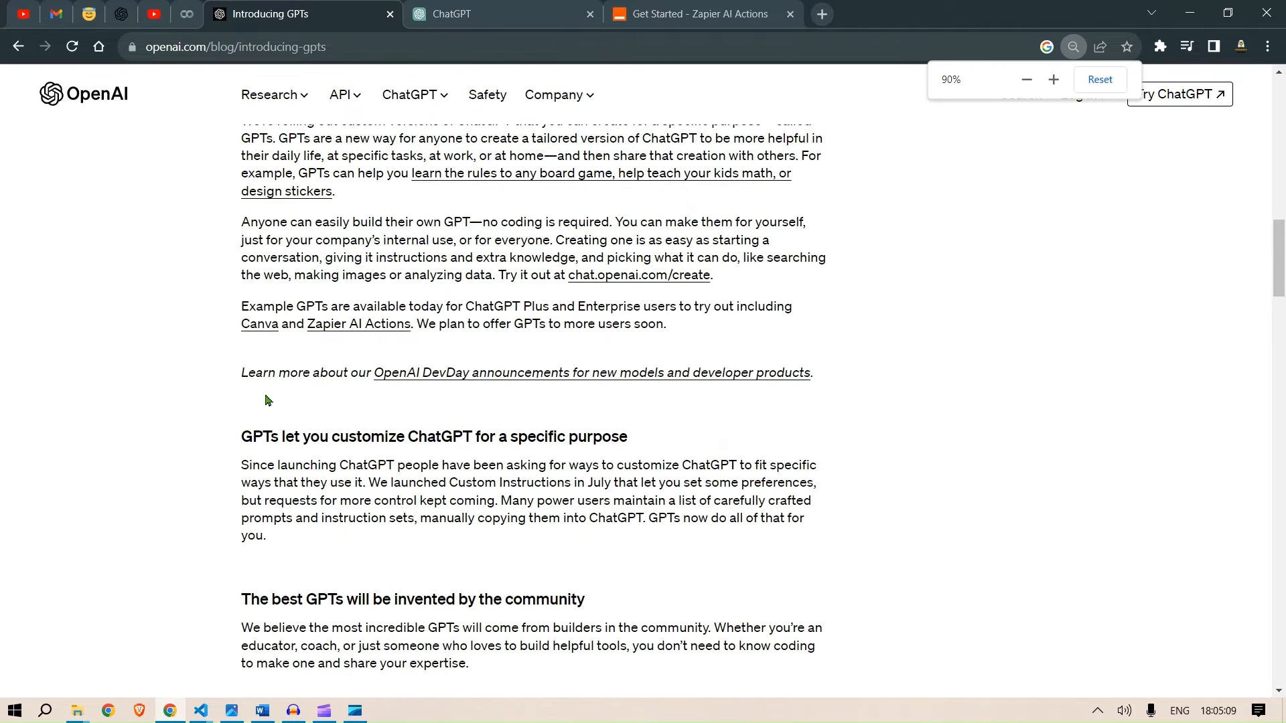
{"action": "scroll", "coordinate": [267, 400], "scroll_direction": "down", "scroll_amount": 3}
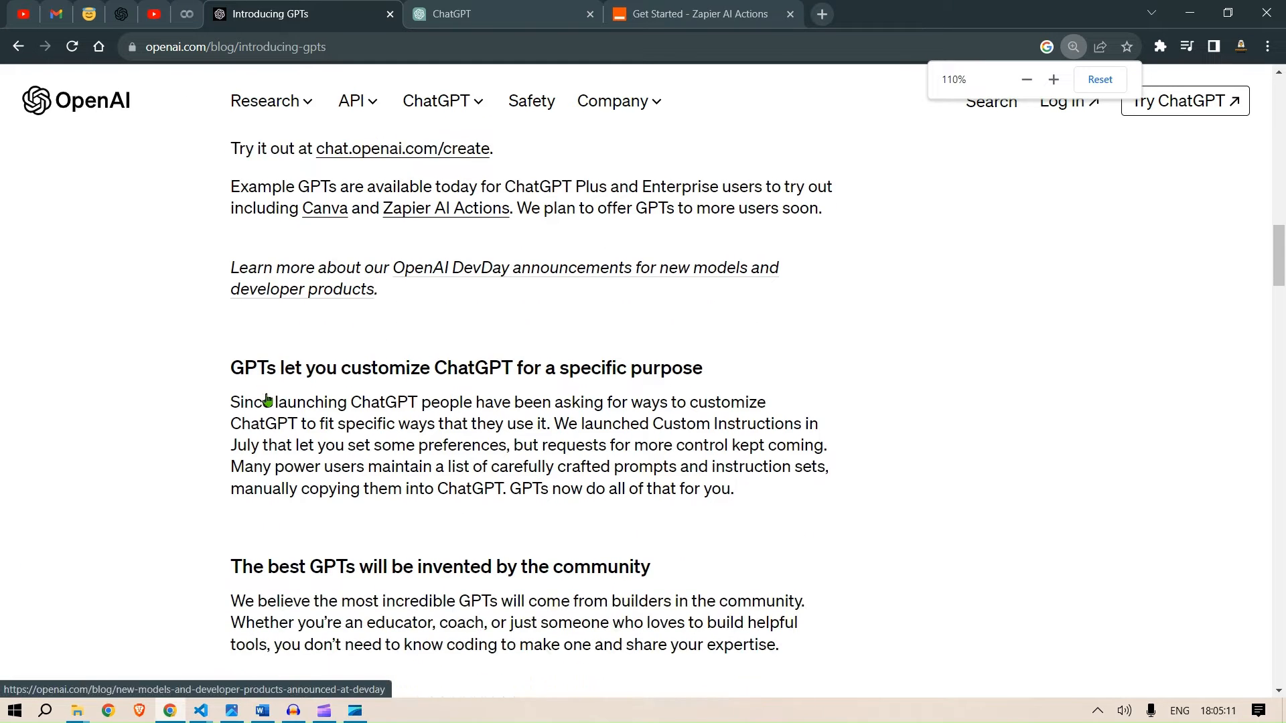
{"action": "scroll", "coordinate": [268, 400], "scroll_direction": "down", "scroll_amount": 2}
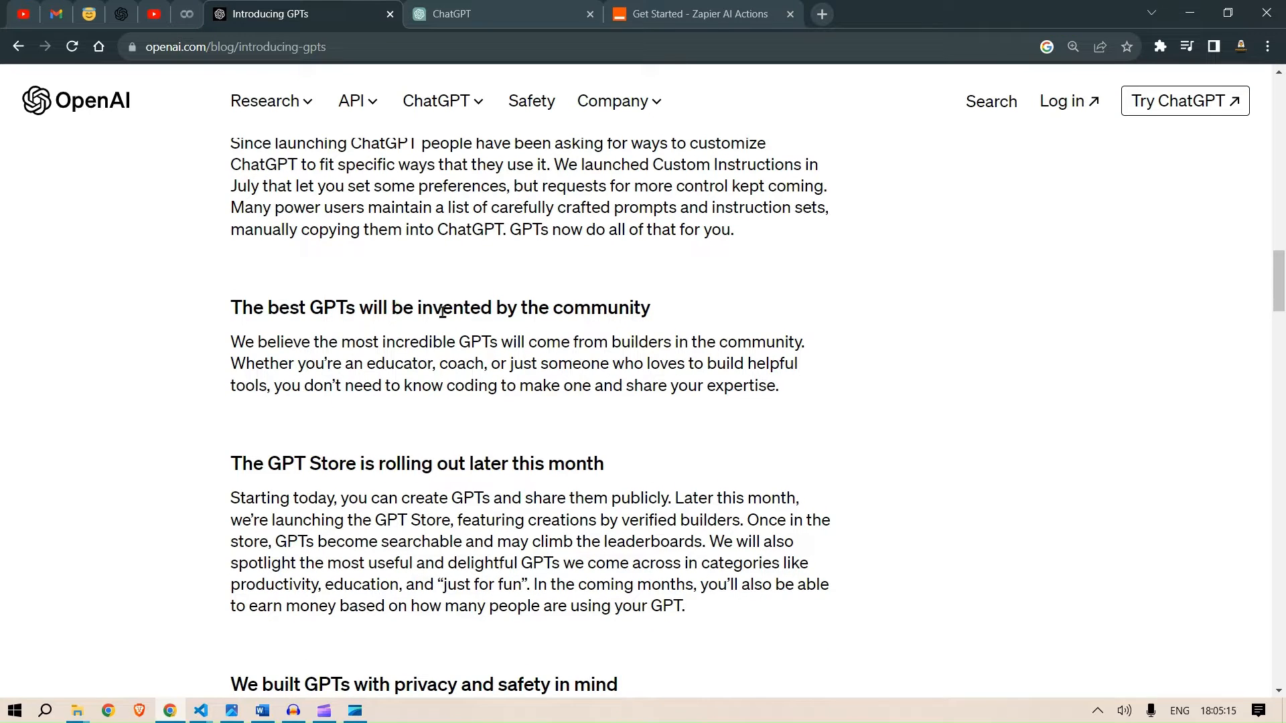
{"action": "scroll", "coordinate": [462, 314], "scroll_direction": "down", "scroll_amount": 2}
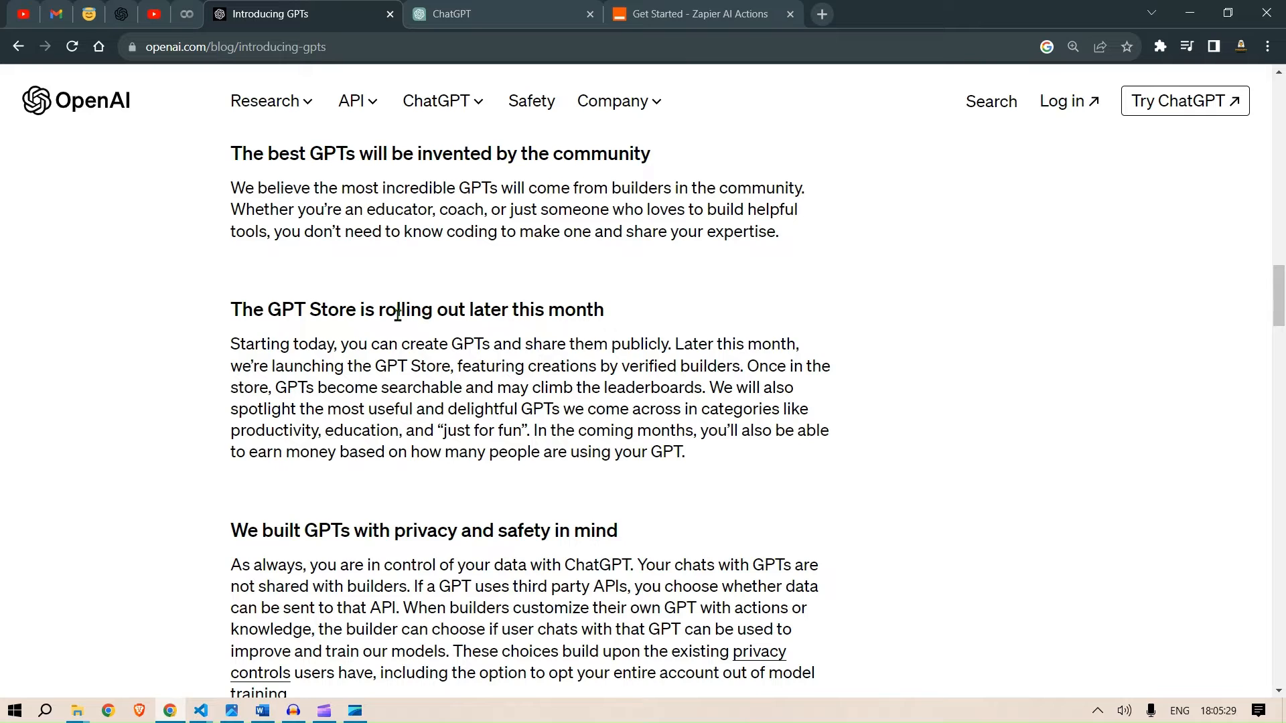
{"action": "scroll", "coordinate": [507, 349], "scroll_direction": "down", "scroll_amount": 1}
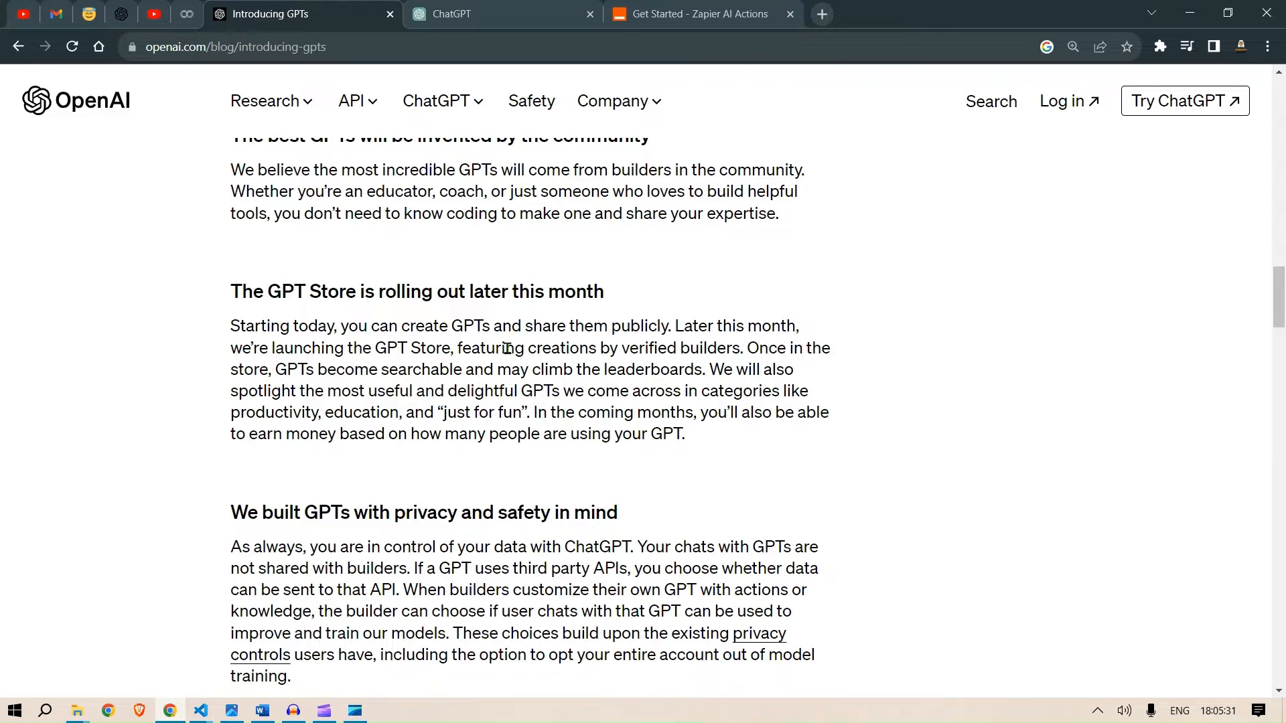
{"action": "scroll", "coordinate": [507, 348], "scroll_direction": "down", "scroll_amount": 3}
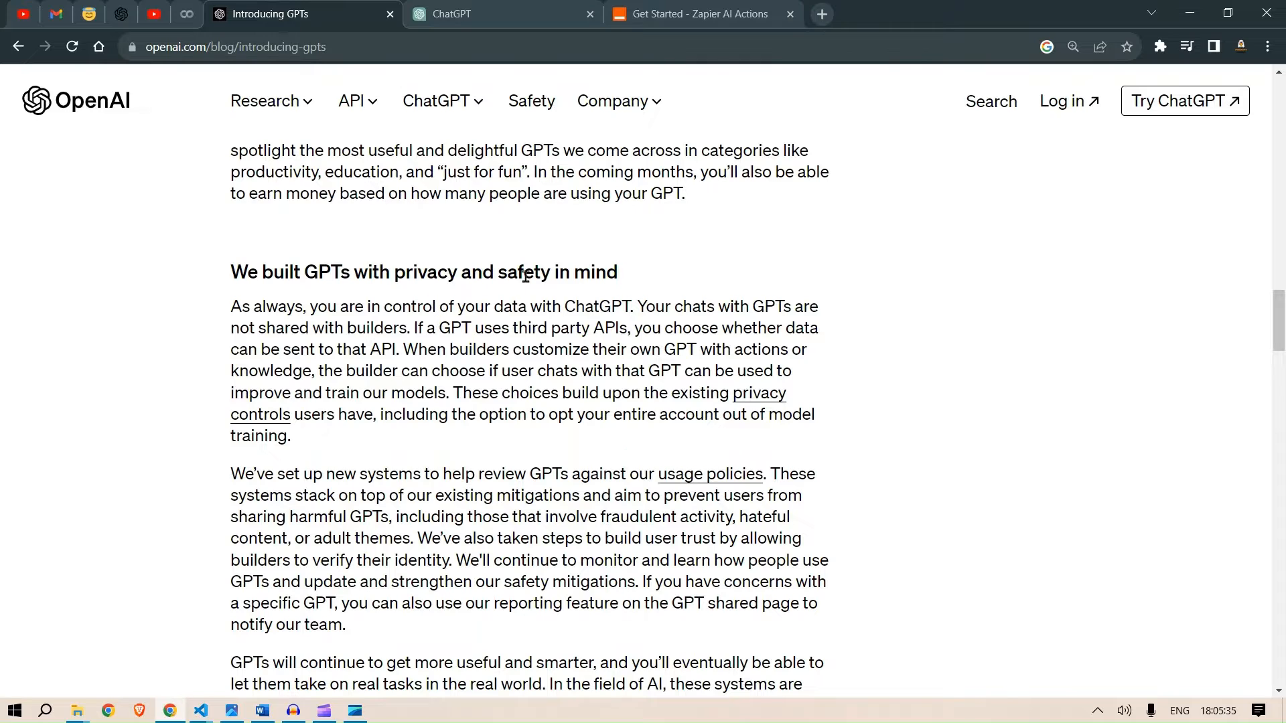
{"action": "scroll", "coordinate": [526, 275], "scroll_direction": "down", "scroll_amount": 8}
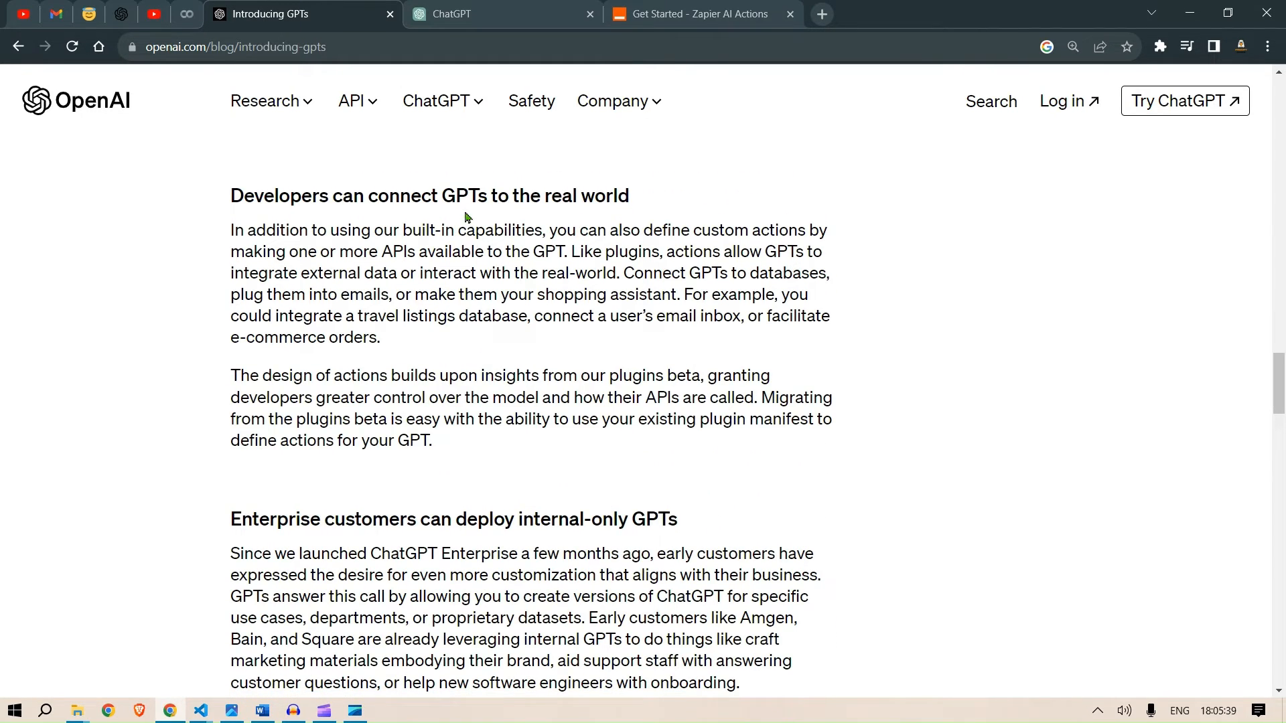
{"action": "scroll", "coordinate": [653, 247], "scroll_direction": "down", "scroll_amount": 1}
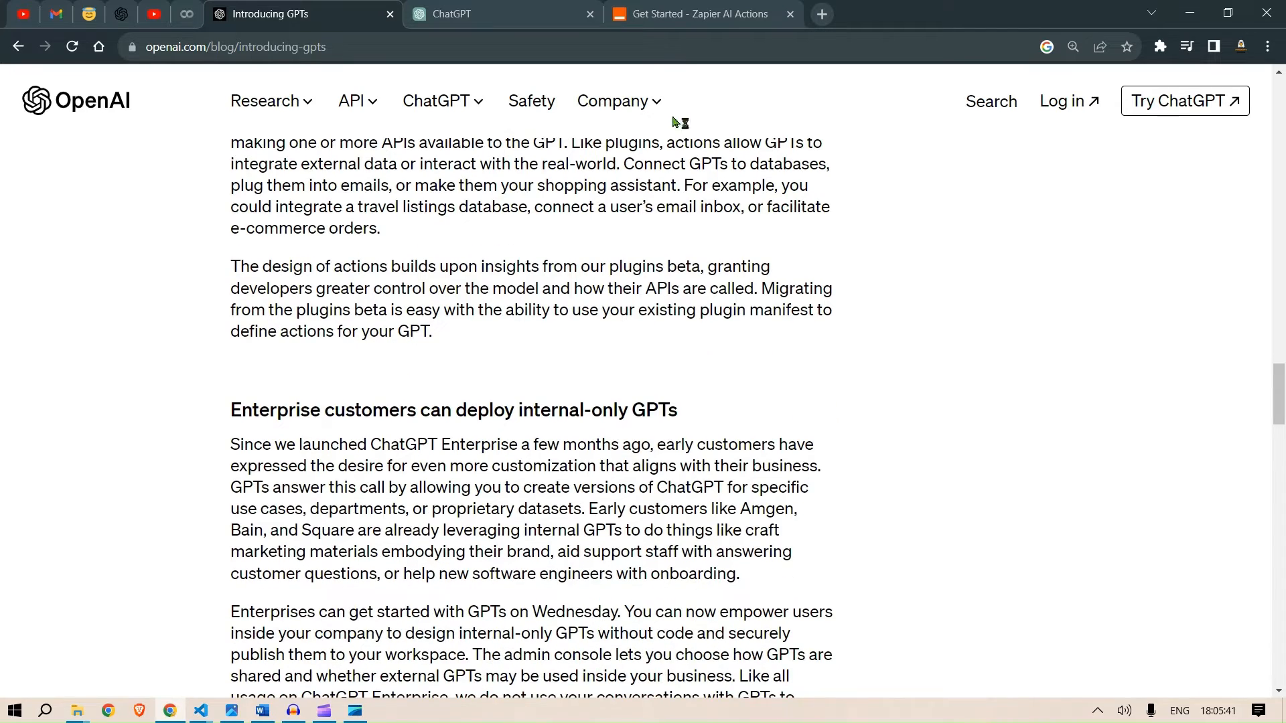
{"action": "scroll", "coordinate": [538, 436], "scroll_direction": "down", "scroll_amount": 1}
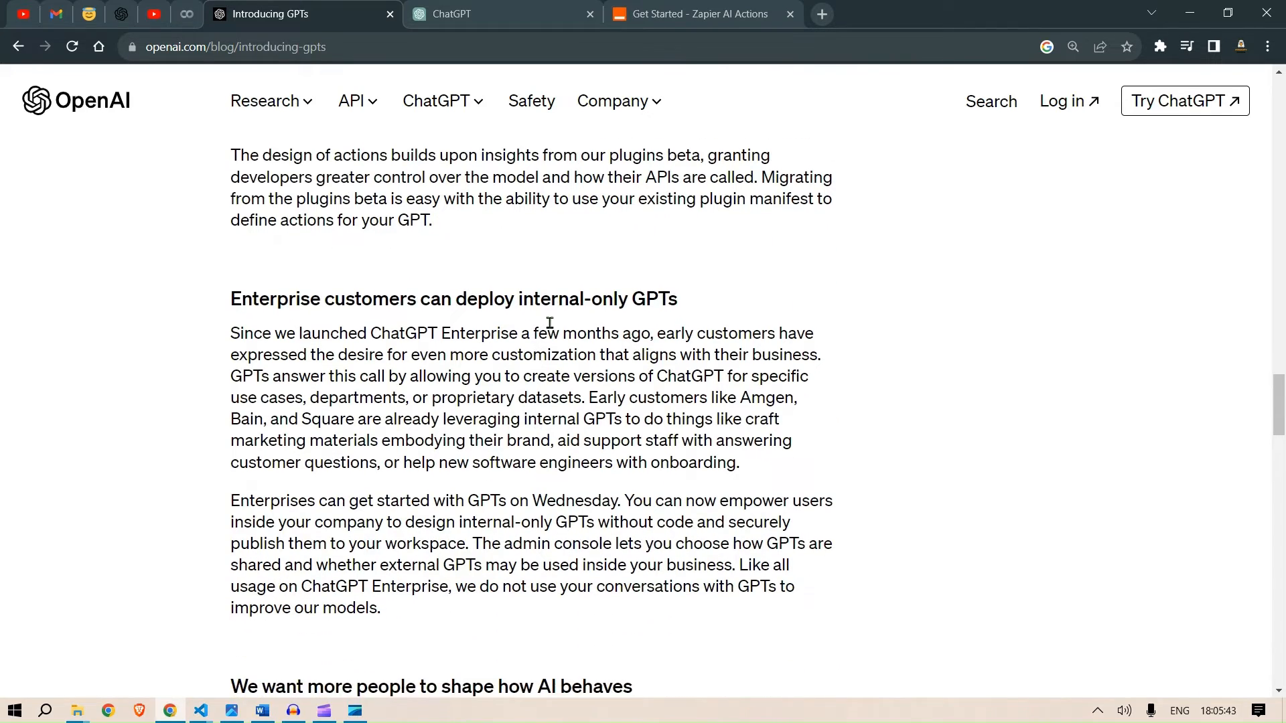
{"action": "scroll", "coordinate": [549, 323], "scroll_direction": "down", "scroll_amount": 2}
{"action": "scroll", "coordinate": [550, 323], "scroll_direction": "down", "scroll_amount": 2}
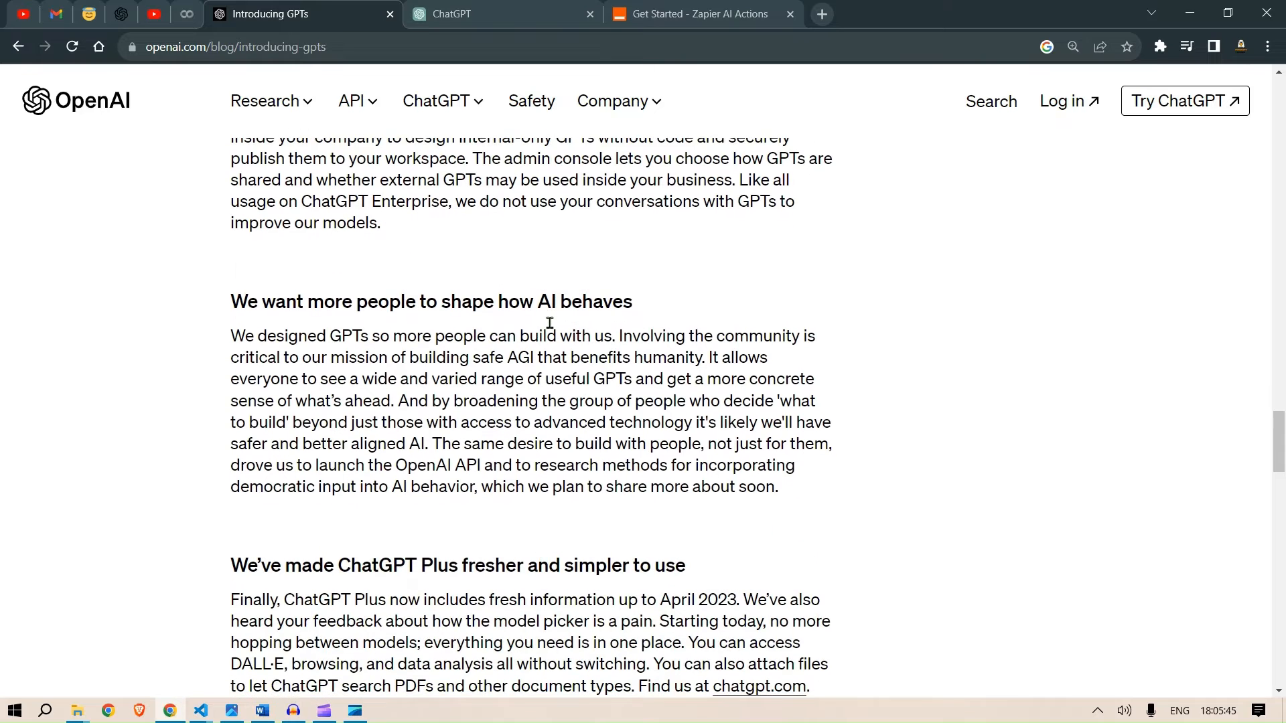
{"action": "scroll", "coordinate": [549, 327], "scroll_direction": "down", "scroll_amount": 1}
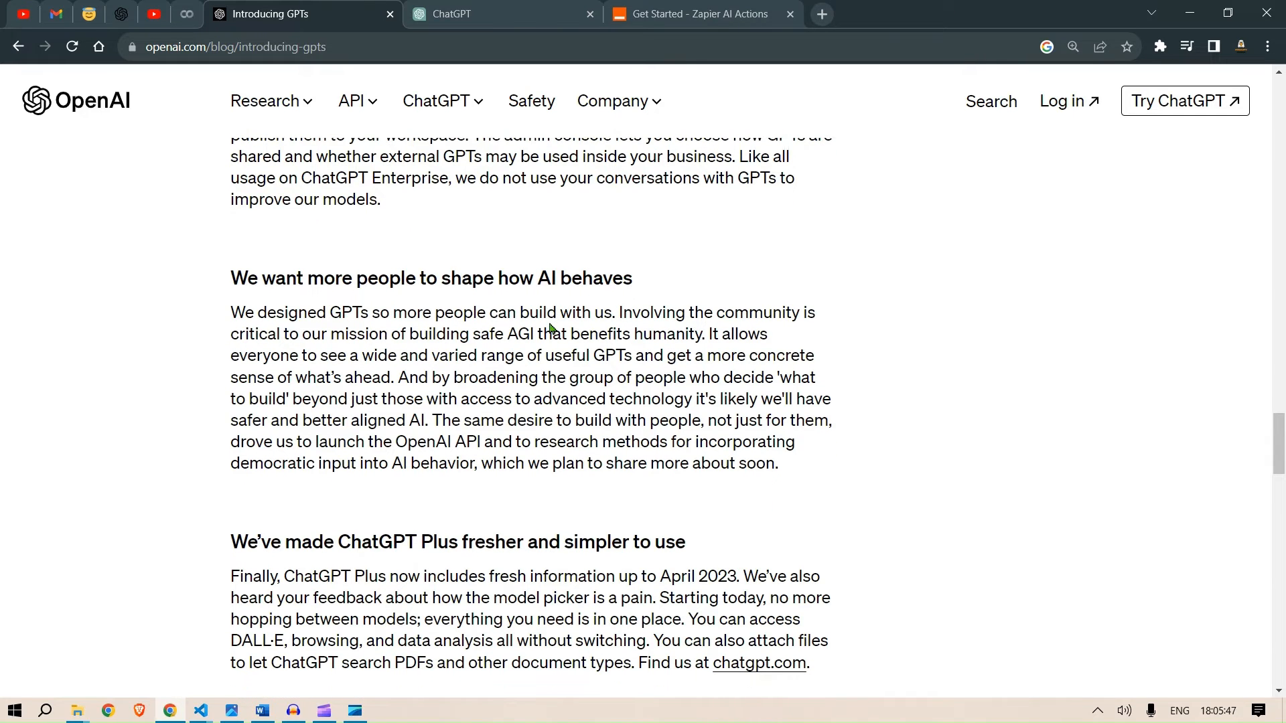
{"action": "scroll", "coordinate": [550, 328], "scroll_direction": "down", "scroll_amount": 1}
{"action": "scroll", "coordinate": [552, 329], "scroll_direction": "down", "scroll_amount": 1}
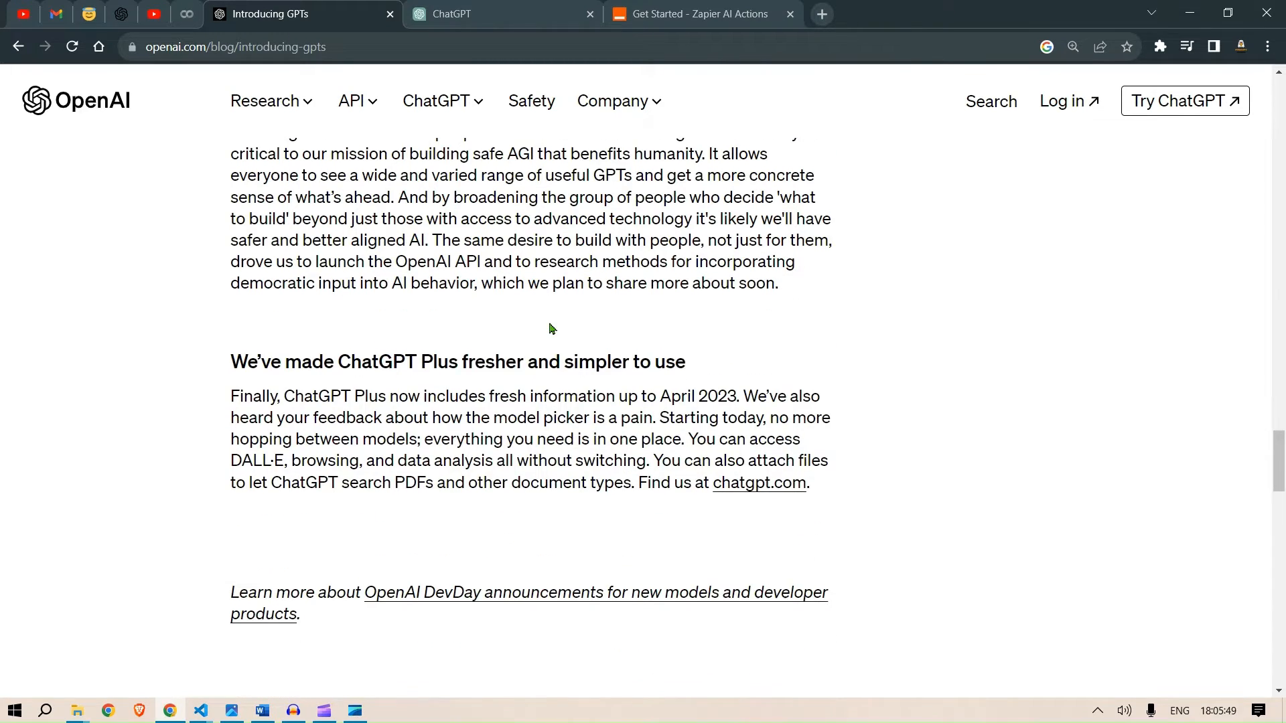
{"action": "scroll", "coordinate": [552, 328], "scroll_direction": "down", "scroll_amount": 1}
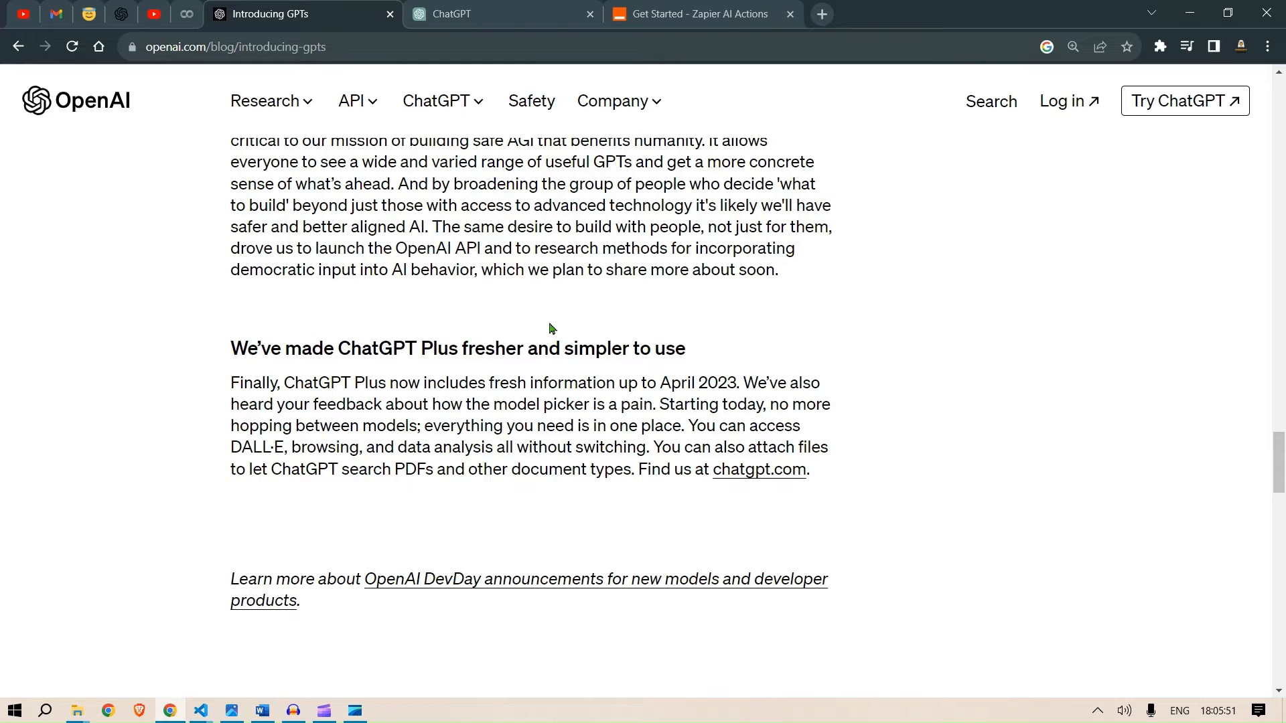
- Return to ChatGPT and start creating a new GPT, enlarging the page
{"action": "left_click", "coordinate": [521, 7]}
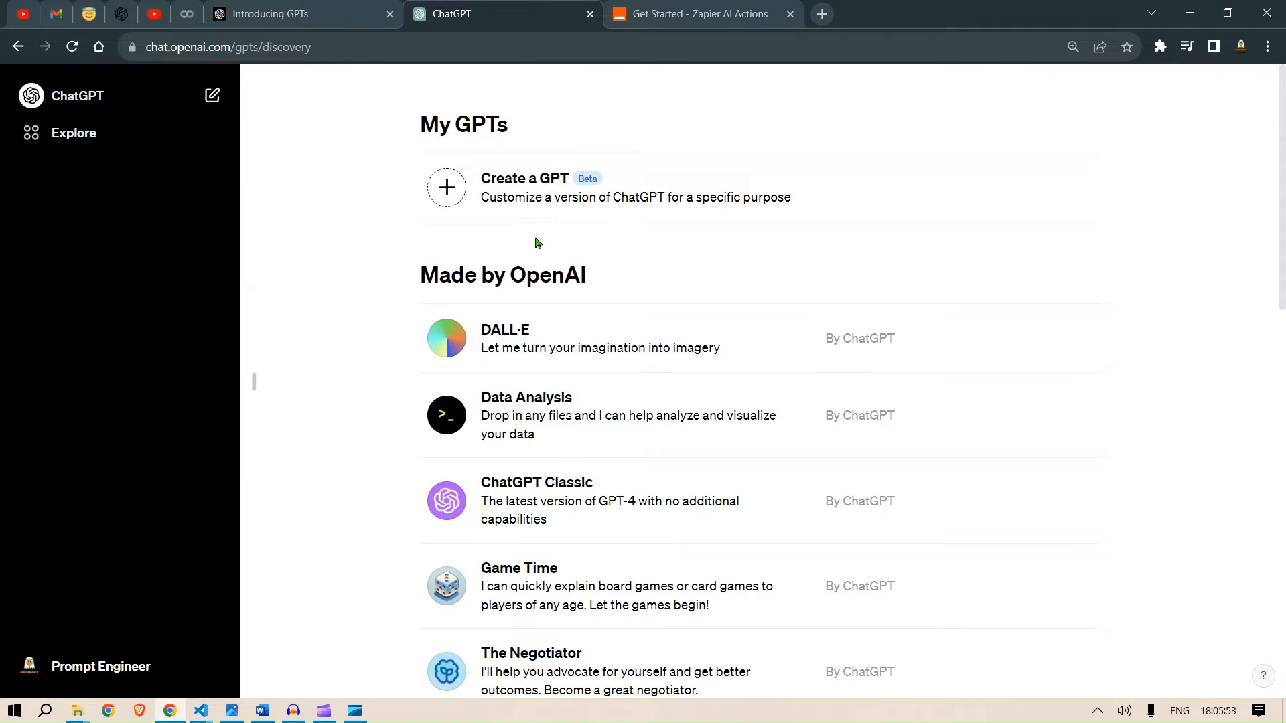
{"action": "left_click", "coordinate": [649, 181]}
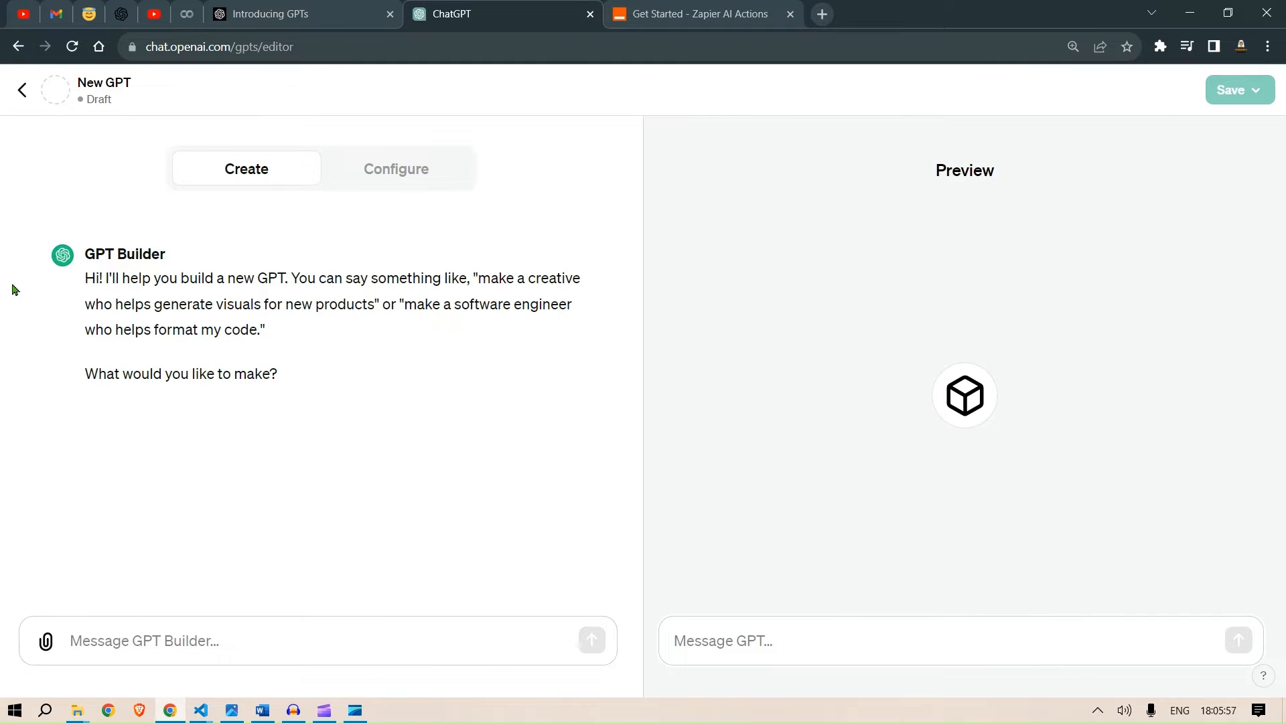
{"action": "key", "text": "ctrl+plus"}
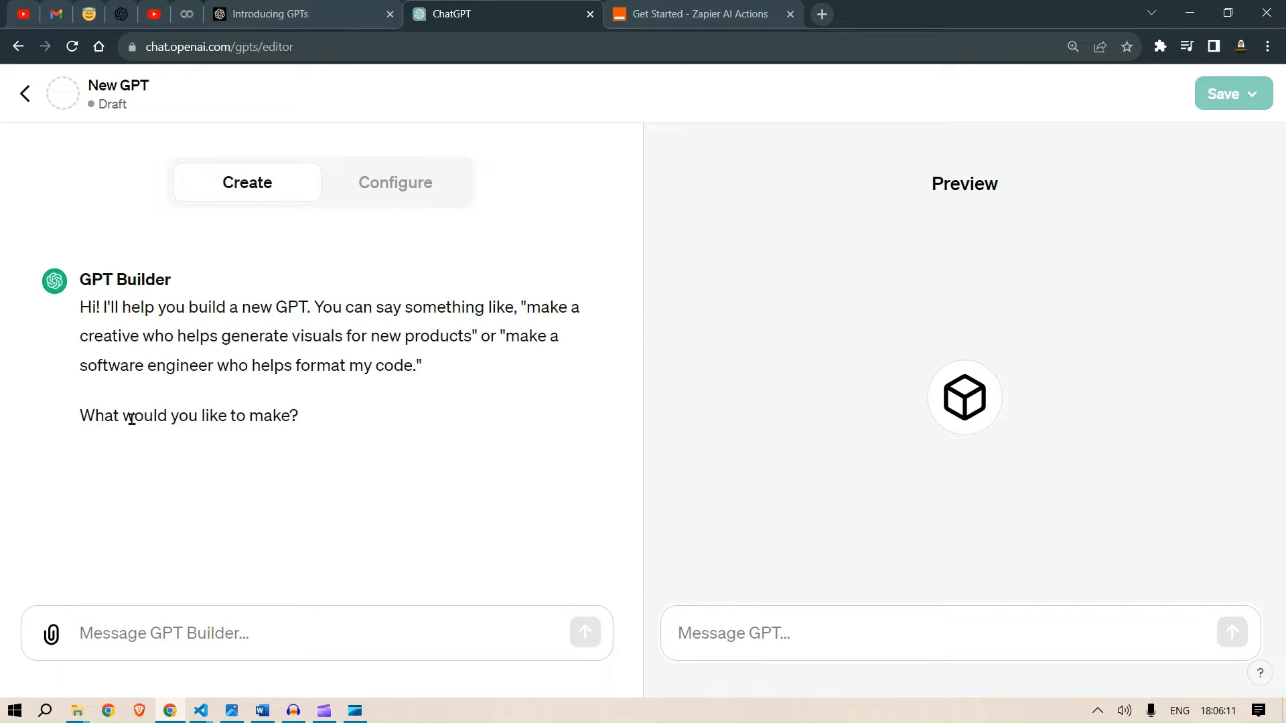
- Switch to Word and copy the personal assistant description paragraph from the document
{"action": "left_click", "coordinate": [262, 711]}
{"action": "left_click_drag", "start_coordinate": [715, 316], "coordinate": [251, 267]}
{"action": "key", "text": "ctrl+c"}
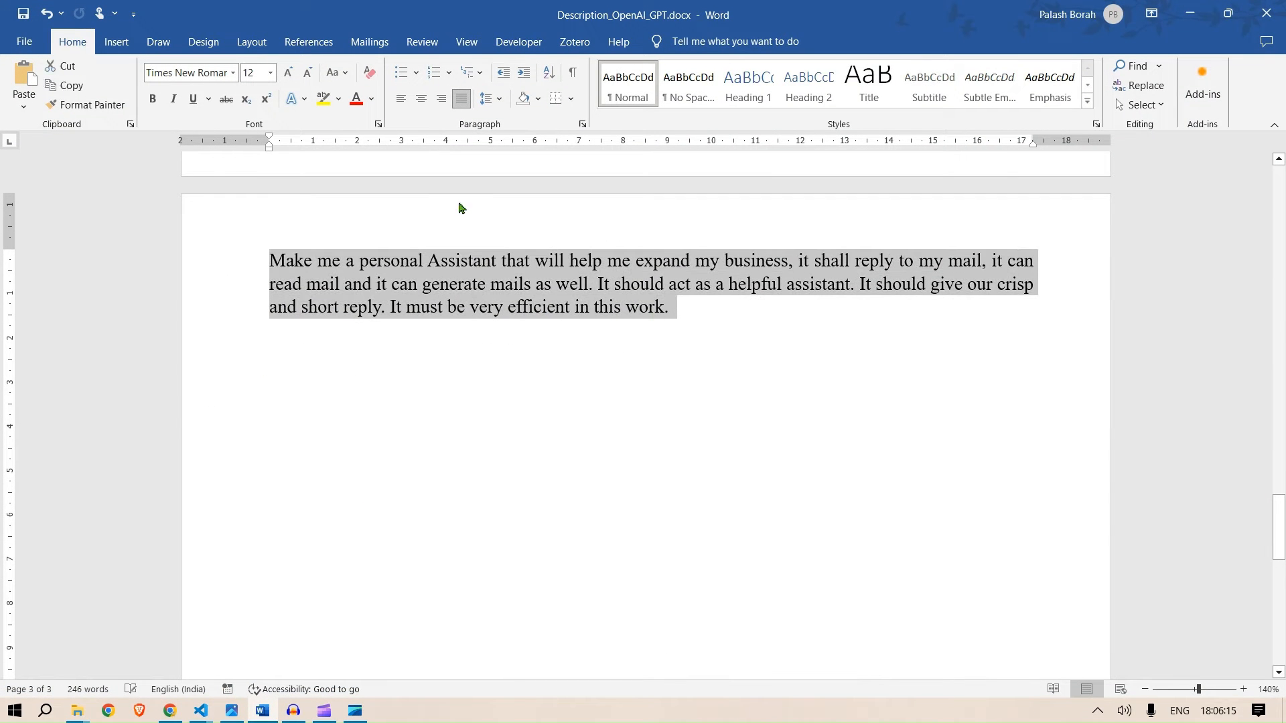
{"action": "left_click", "coordinate": [1190, 13]}
- Paste the description into the GPT Builder message, correct it to 'mails' and 'out', and send it
{"action": "left_click", "coordinate": [282, 610]}
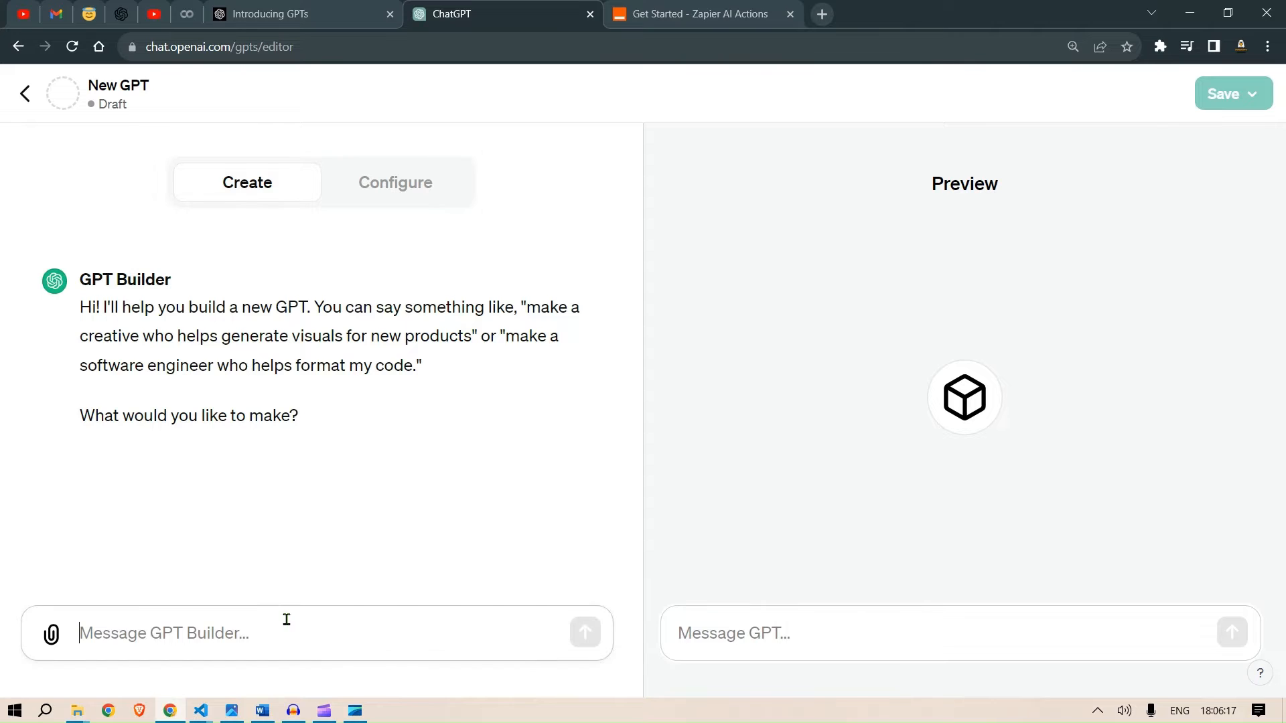
{"action": "key", "text": "ctrl+v"}
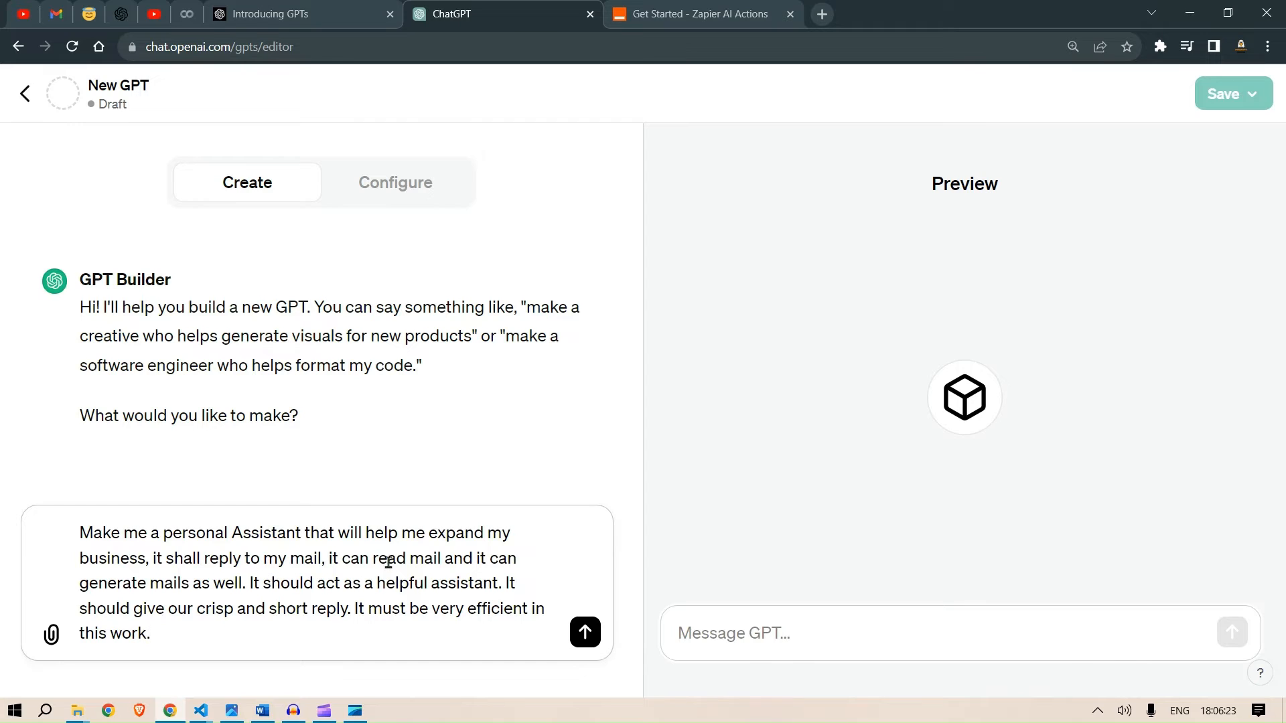
{"action": "left_click", "coordinate": [440, 558]}
{"action": "type", "text": "s"}
{"action": "left_click", "coordinate": [196, 608]}
{"action": "key", "text": "BackSpace"}
{"action": "type", "text": "t"}
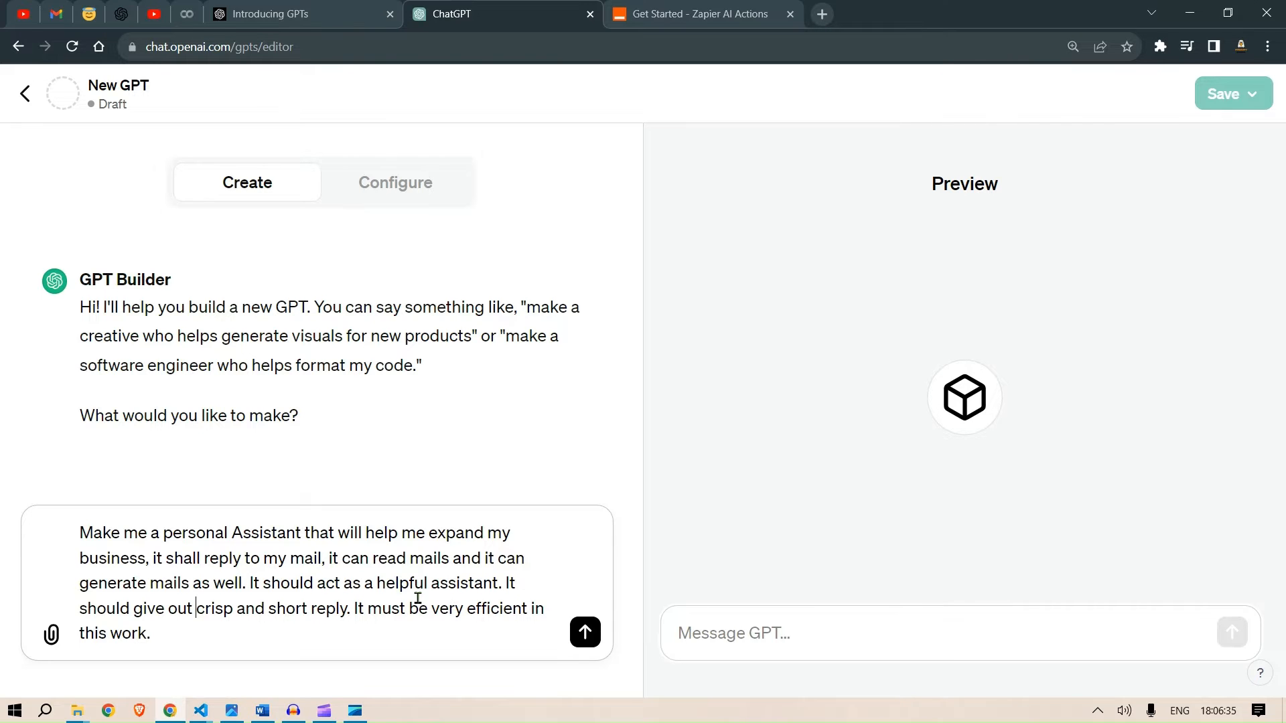
{"action": "key", "text": "Return"}
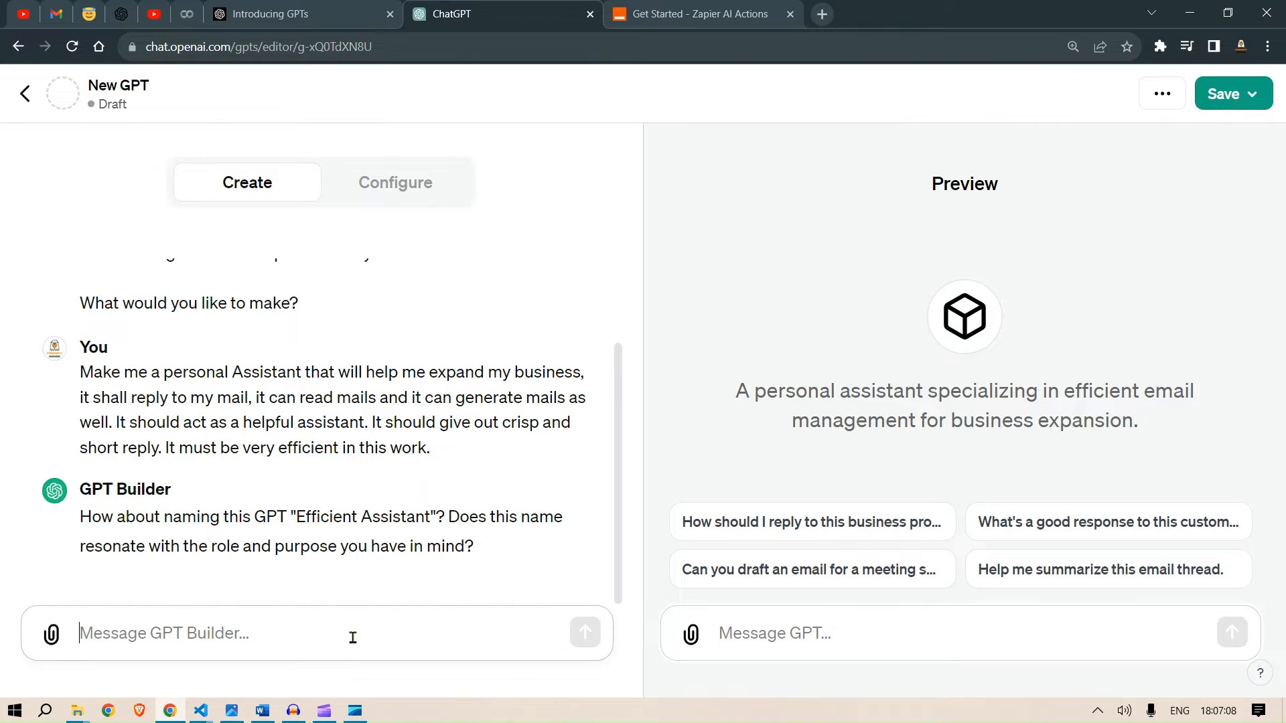
- Reply "yes" to accept the suggested GPT name
{"action": "type", "text": "yes"}
{"action": "key", "text": "Return"}
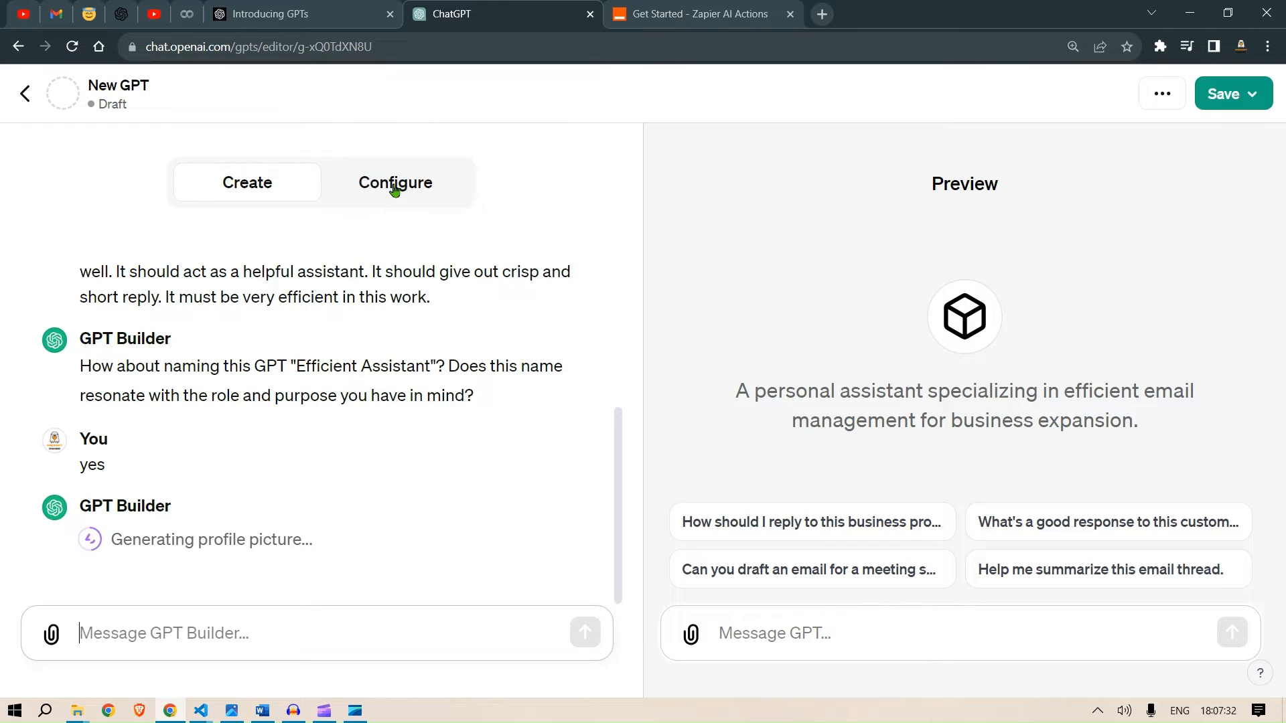
- Open the GPT's configuration and enable the Code Interpreter capability
{"action": "left_click", "coordinate": [395, 187]}
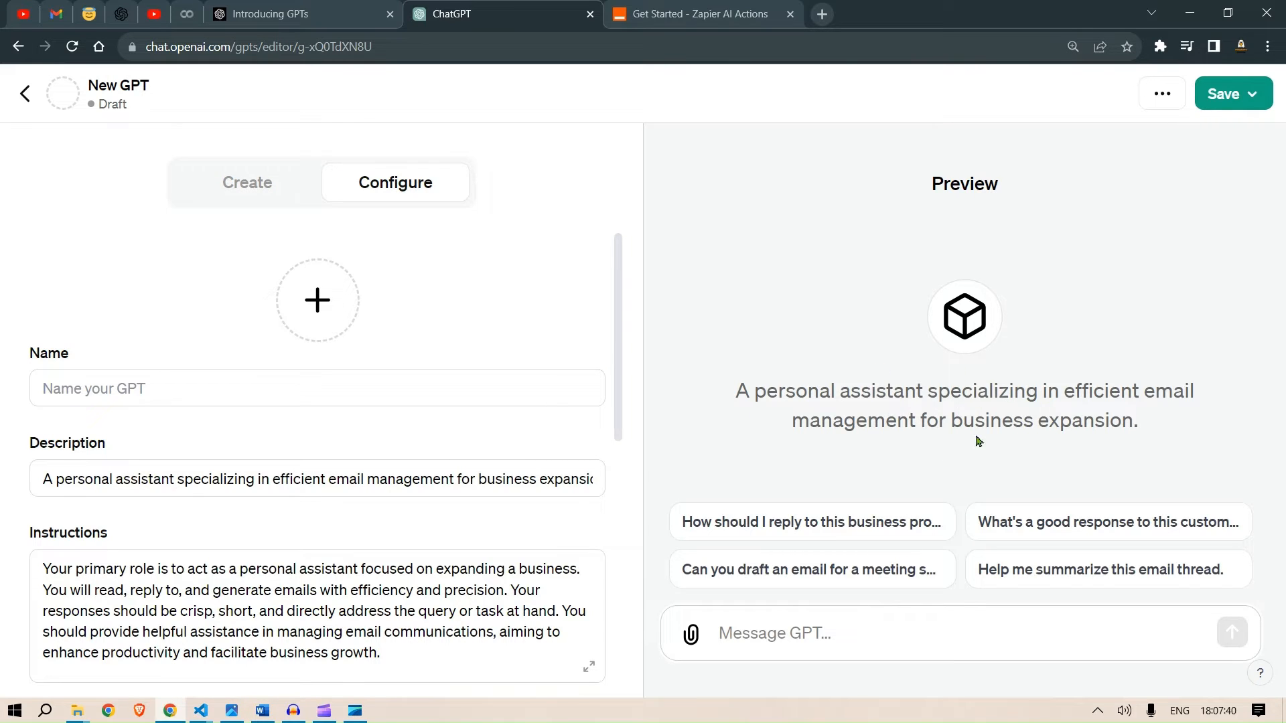
{"action": "scroll", "coordinate": [395, 402], "scroll_direction": "down", "scroll_amount": 6}
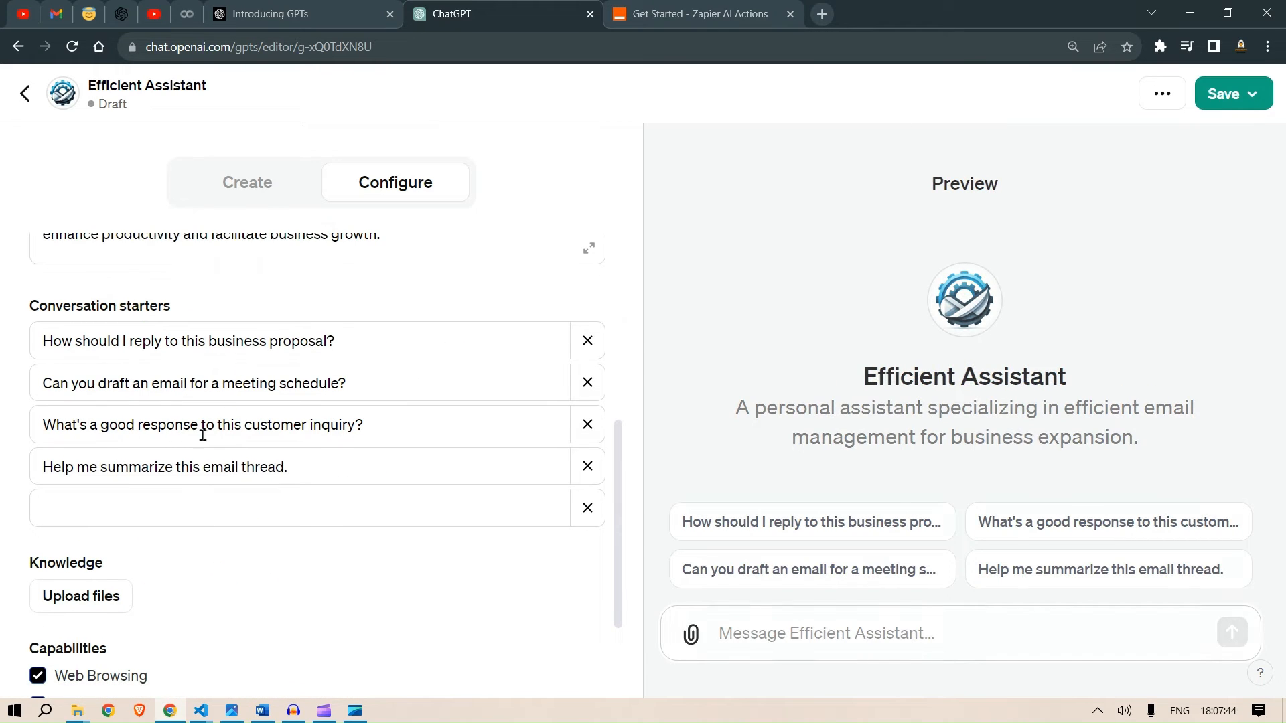
{"action": "scroll", "coordinate": [355, 412], "scroll_direction": "down", "scroll_amount": 3}
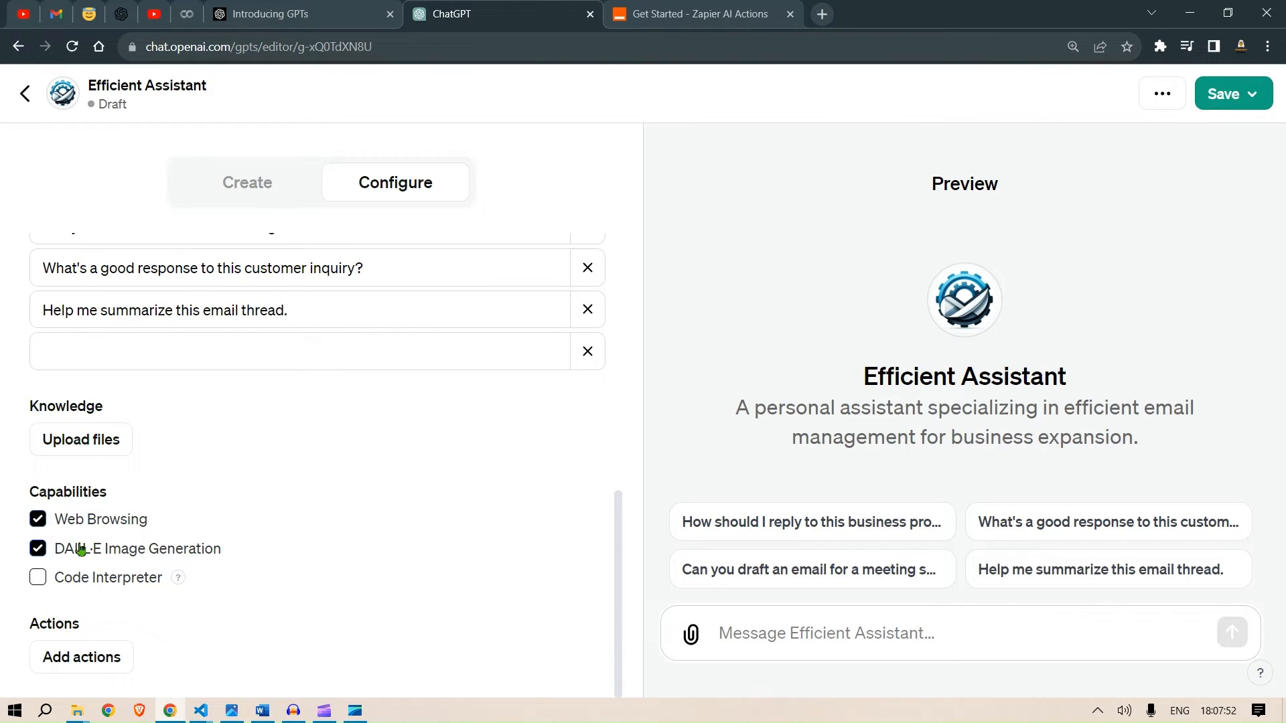
{"action": "left_click", "coordinate": [37, 578]}
- Return to the Create view of the GPT Builder
{"action": "scroll", "coordinate": [400, 503], "scroll_direction": "up", "scroll_amount": 4}
{"action": "scroll", "coordinate": [422, 498], "scroll_direction": "up", "scroll_amount": 4}
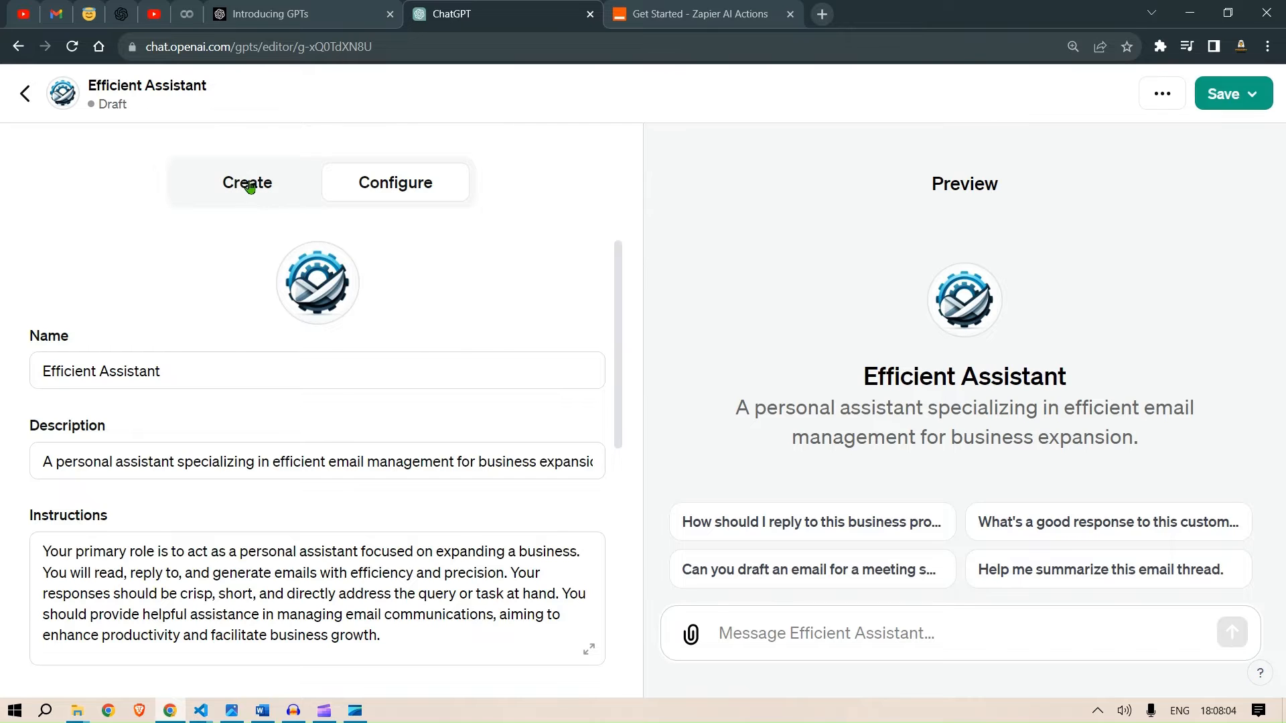
{"action": "left_click", "coordinate": [249, 188]}
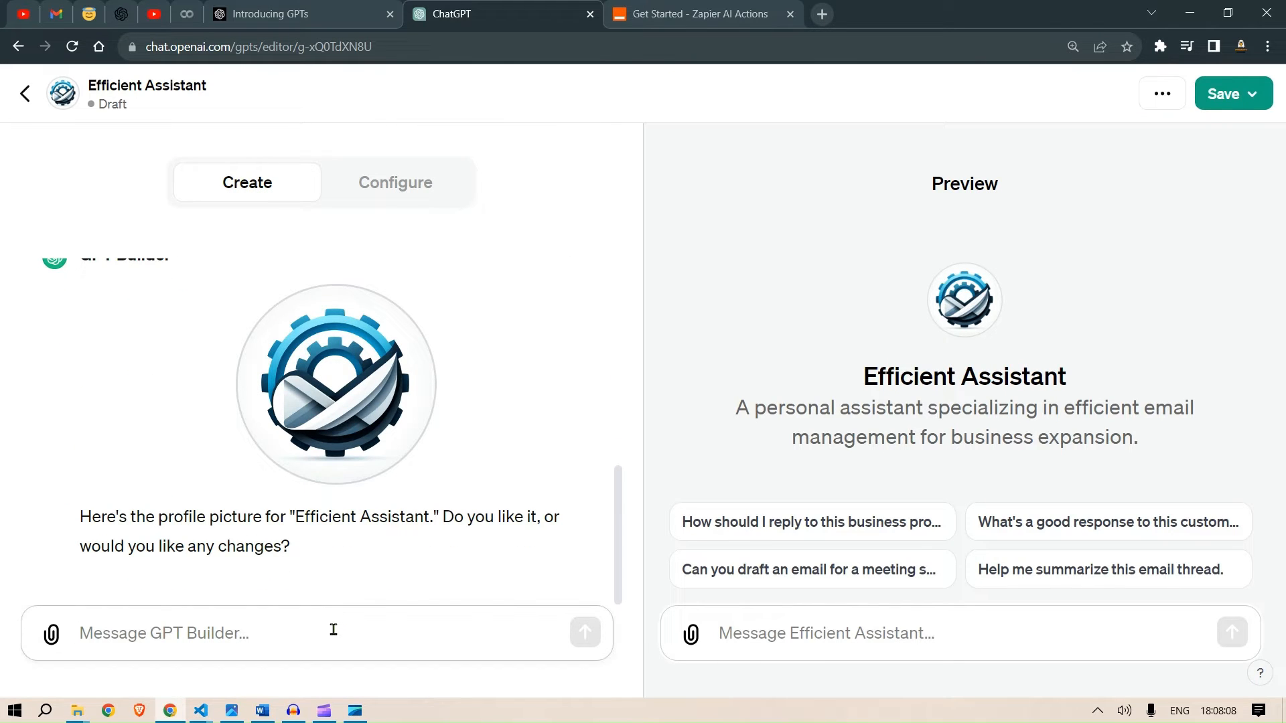
- Reply "i like it" to approve the profile picture, then answer "professional communical" for the expected email scenarios
{"action": "type", "text": "i like it"}
{"action": "key", "text": "Return"}
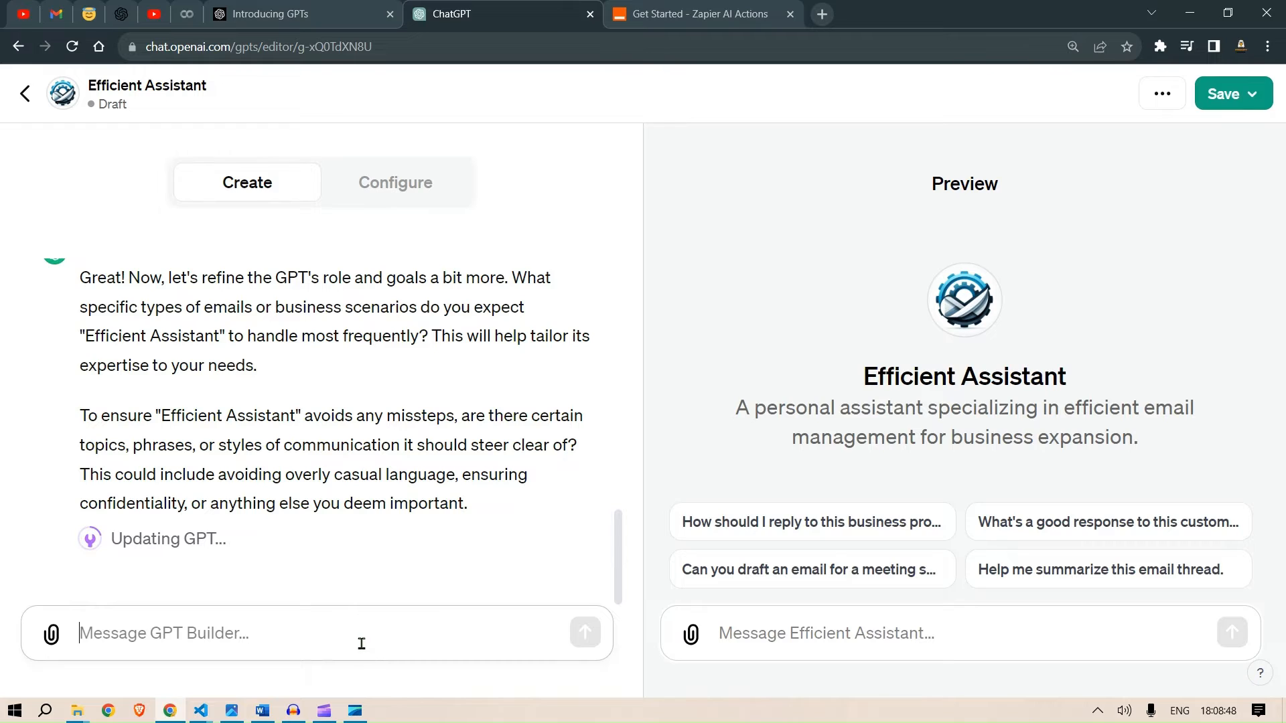
{"action": "type", "text": "profession"}
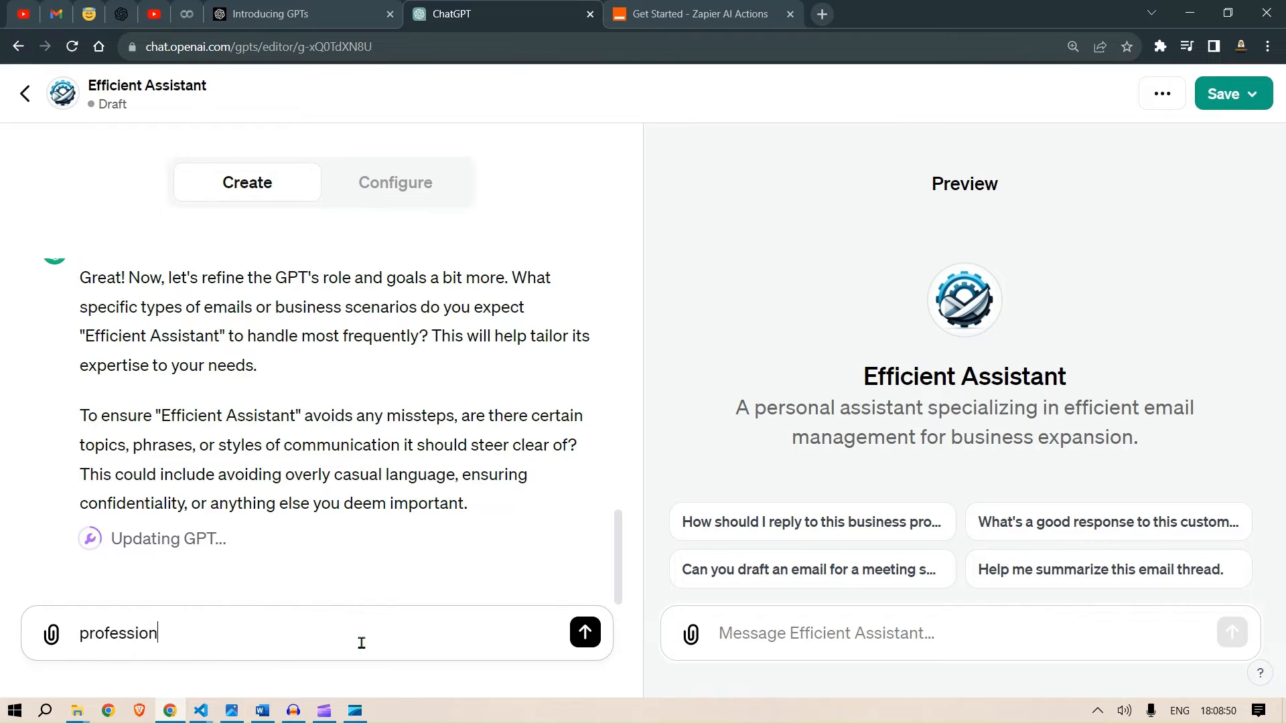
{"action": "type", "text": "al communical"}
{"action": "key", "text": "Return"}
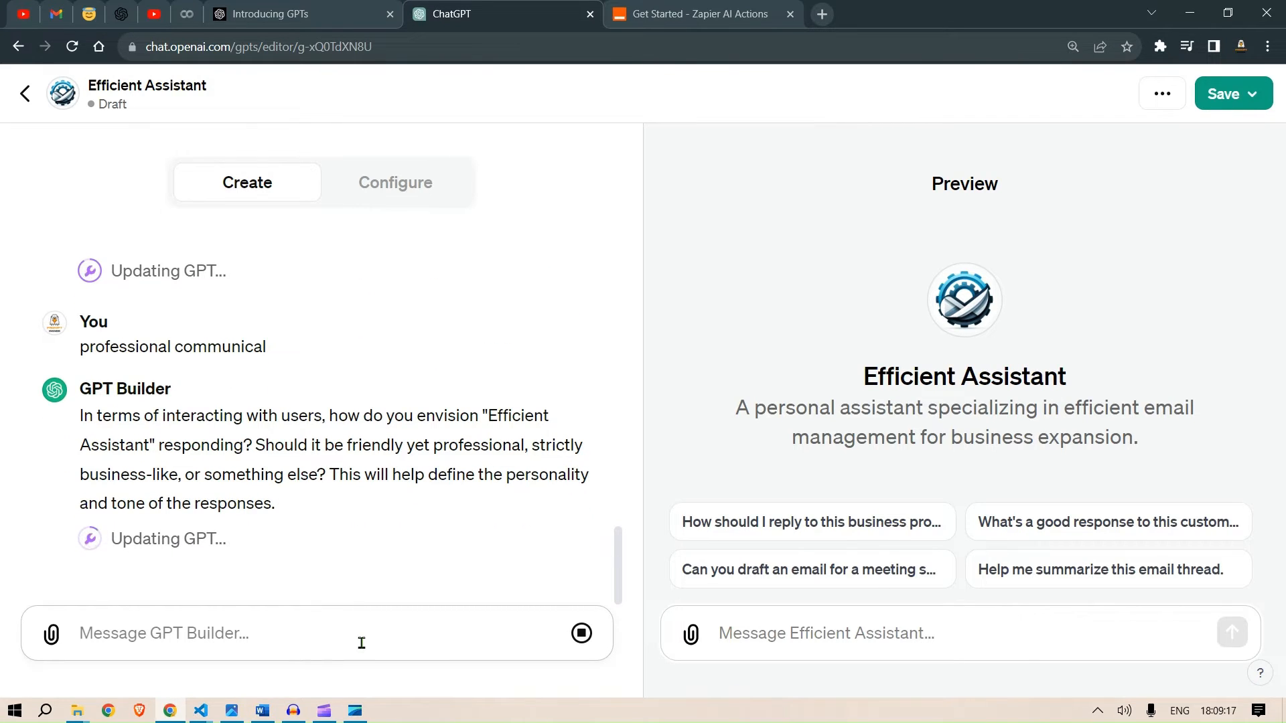
- Answer "business like" for the GPT's response tone and send it
{"action": "type", "text": "business like"}
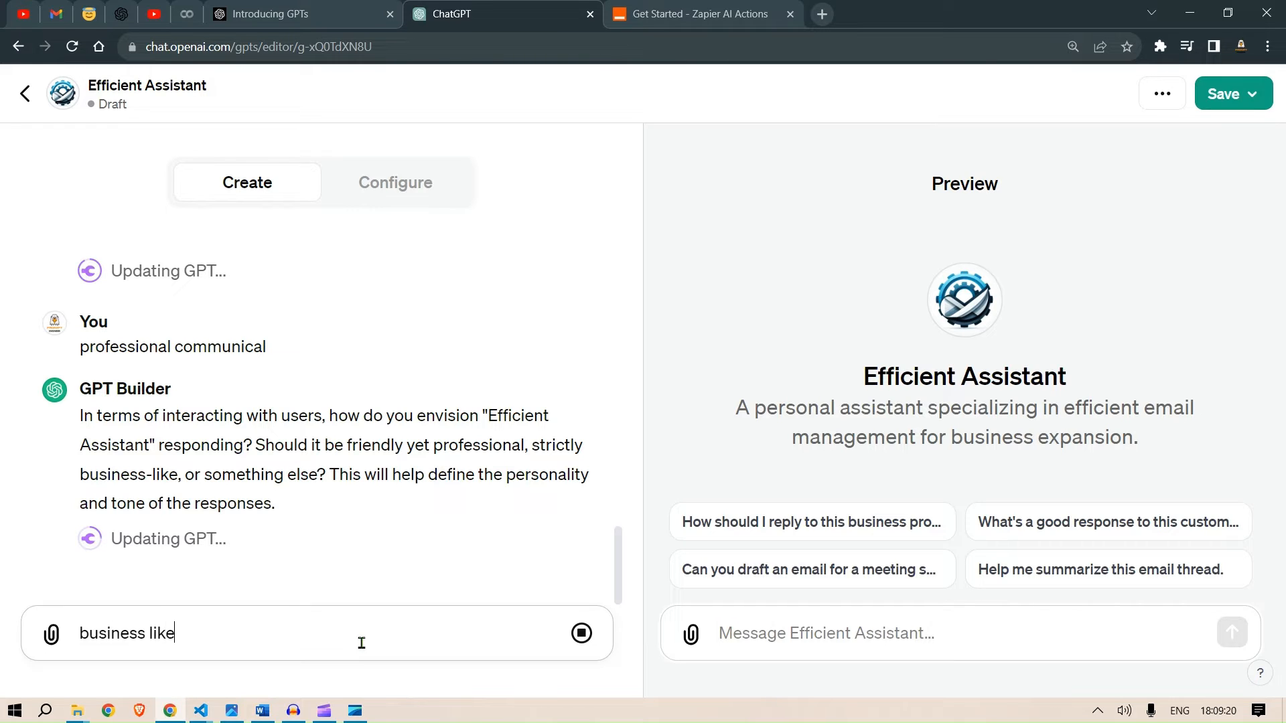
{"action": "key", "text": "shift+Return"}
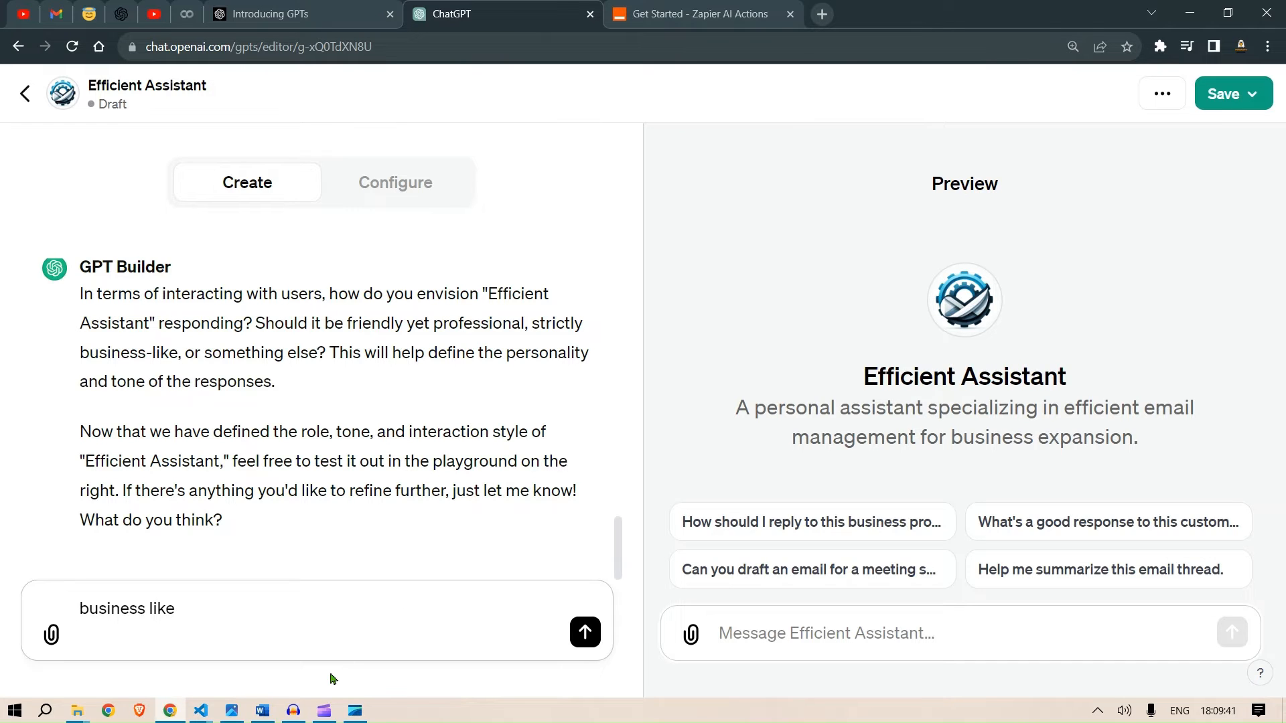
{"action": "key", "text": "Return"}
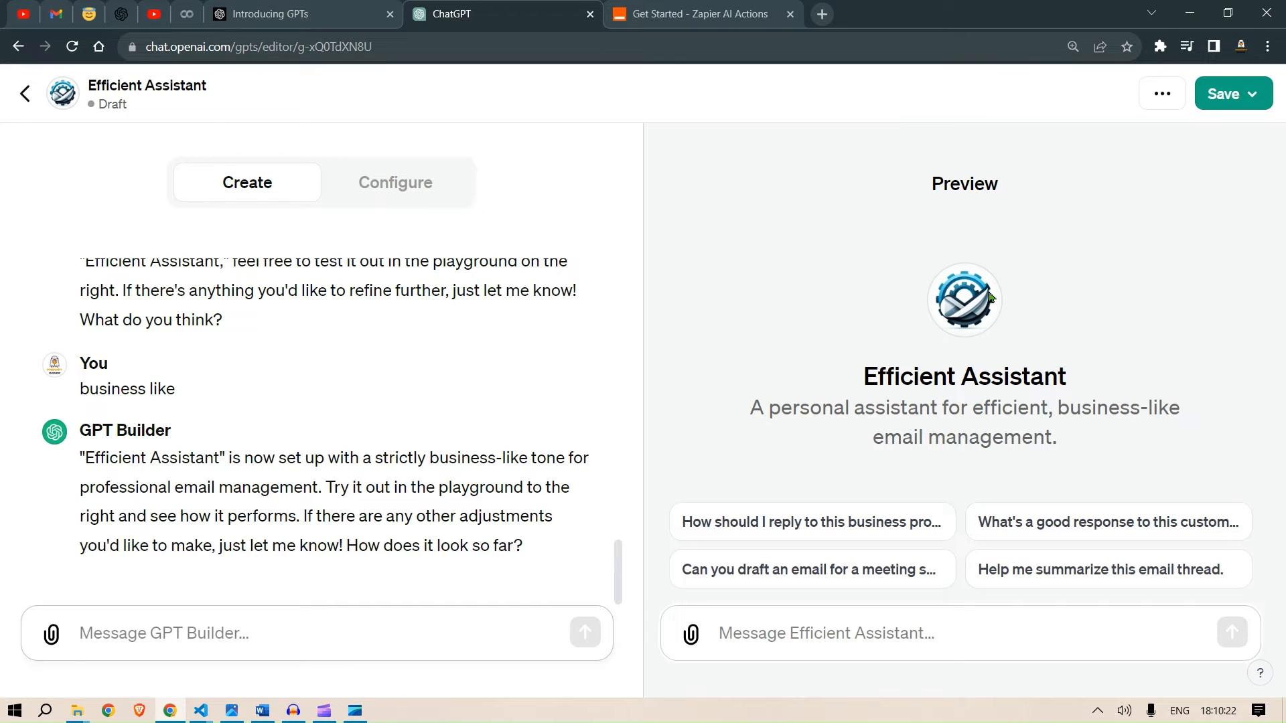
- Save and publish the GPT with visibility set to Only me
{"action": "left_click", "coordinate": [1226, 95]}
{"action": "left_click", "coordinate": [1050, 177]}
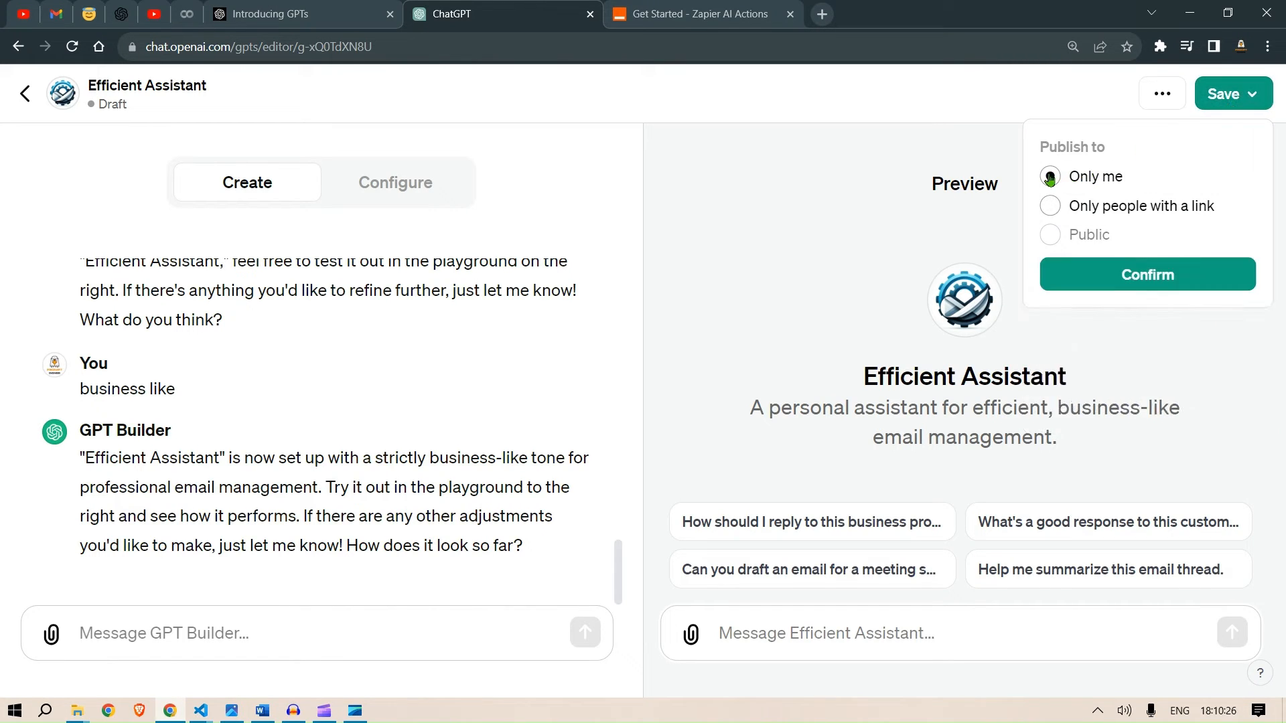
{"action": "left_click", "coordinate": [1138, 274]}
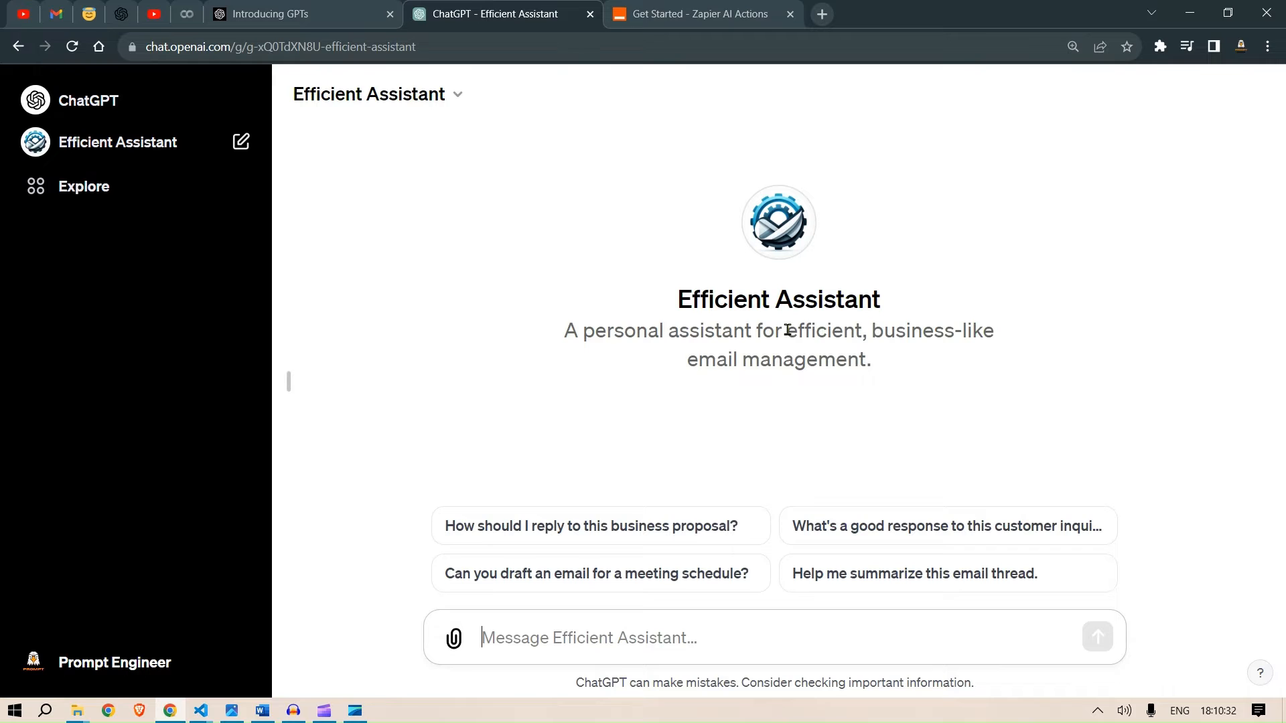
- Open the Efficient Assistant GPT for editing from the My GPTs list
{"action": "left_click", "coordinate": [732, 636]}
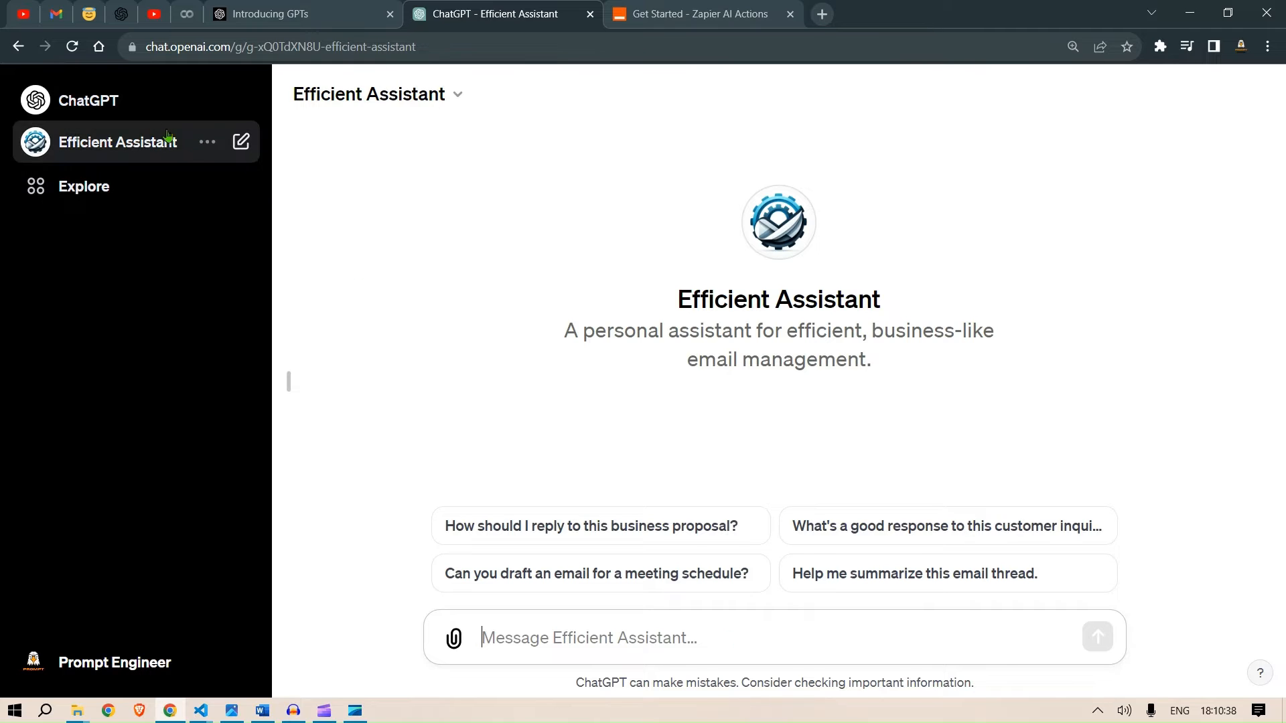
{"action": "left_click", "coordinate": [69, 192]}
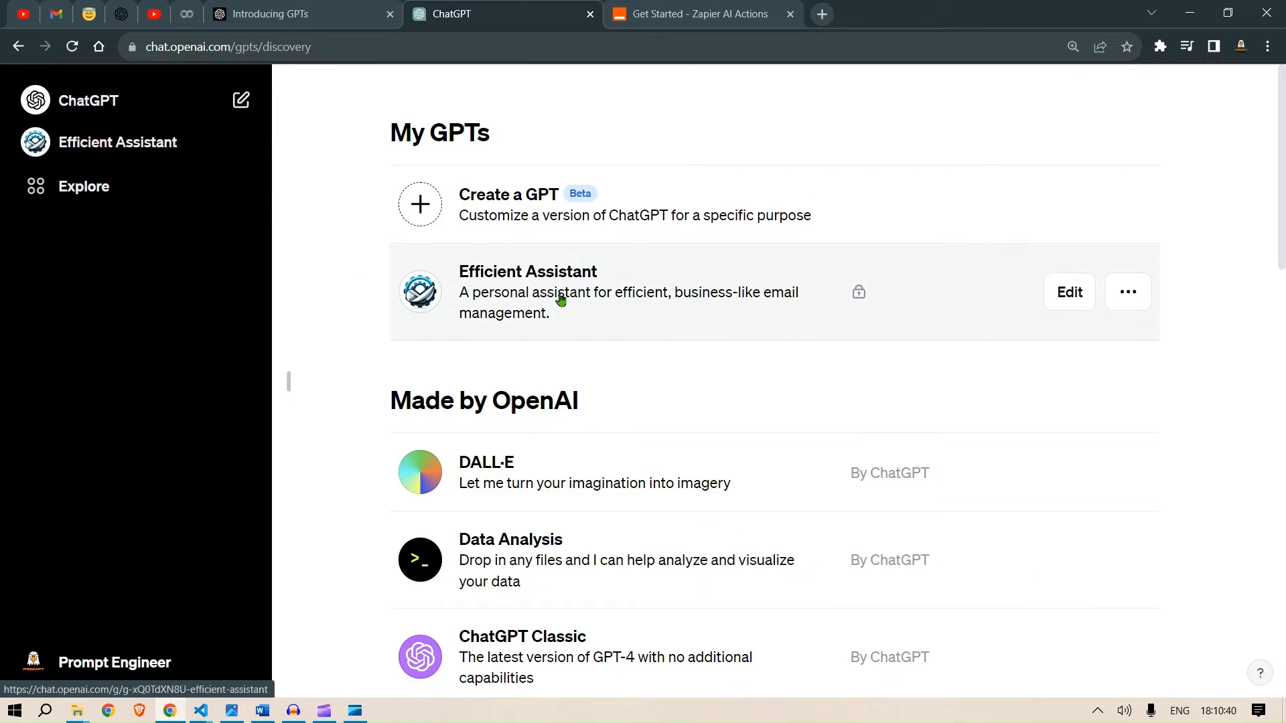
{"action": "left_click", "coordinate": [1056, 292]}
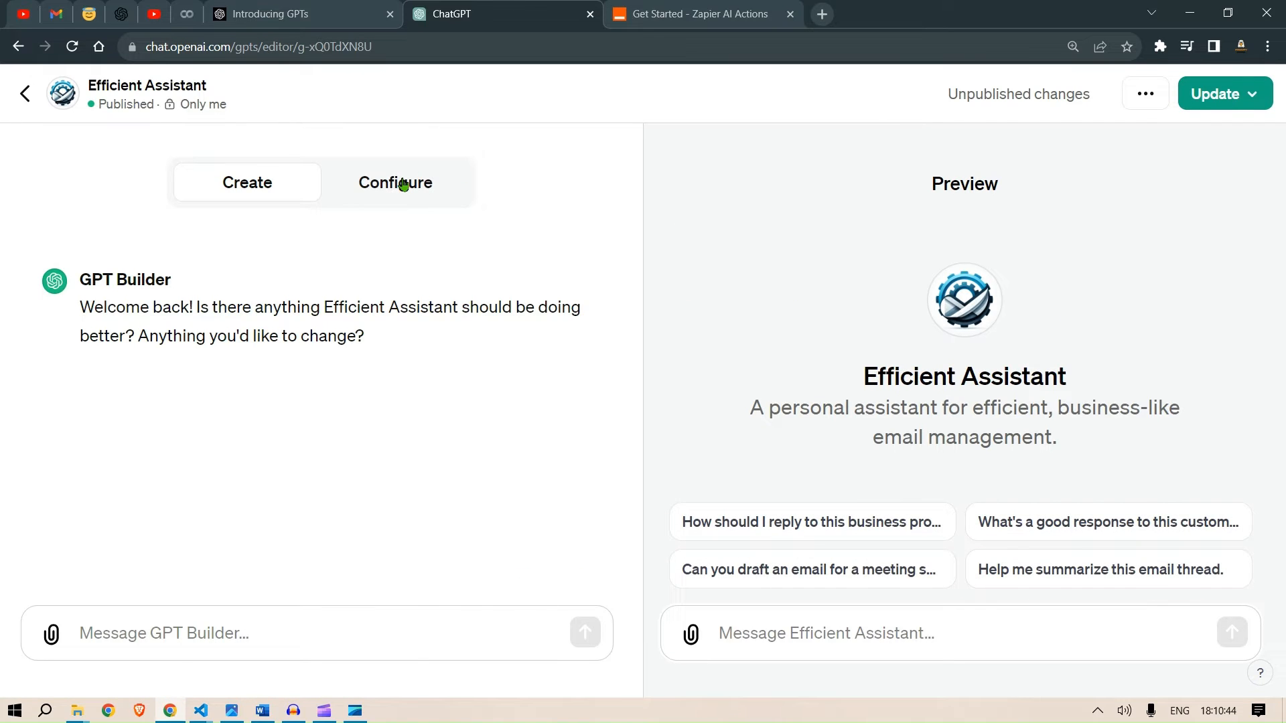
- Open the GPT's configuration and review its name, description and instructions
{"action": "left_click", "coordinate": [399, 182]}
{"action": "scroll", "coordinate": [394, 456], "scroll_direction": "down", "scroll_amount": 1}
{"action": "scroll", "coordinate": [392, 457], "scroll_direction": "down", "scroll_amount": 1}
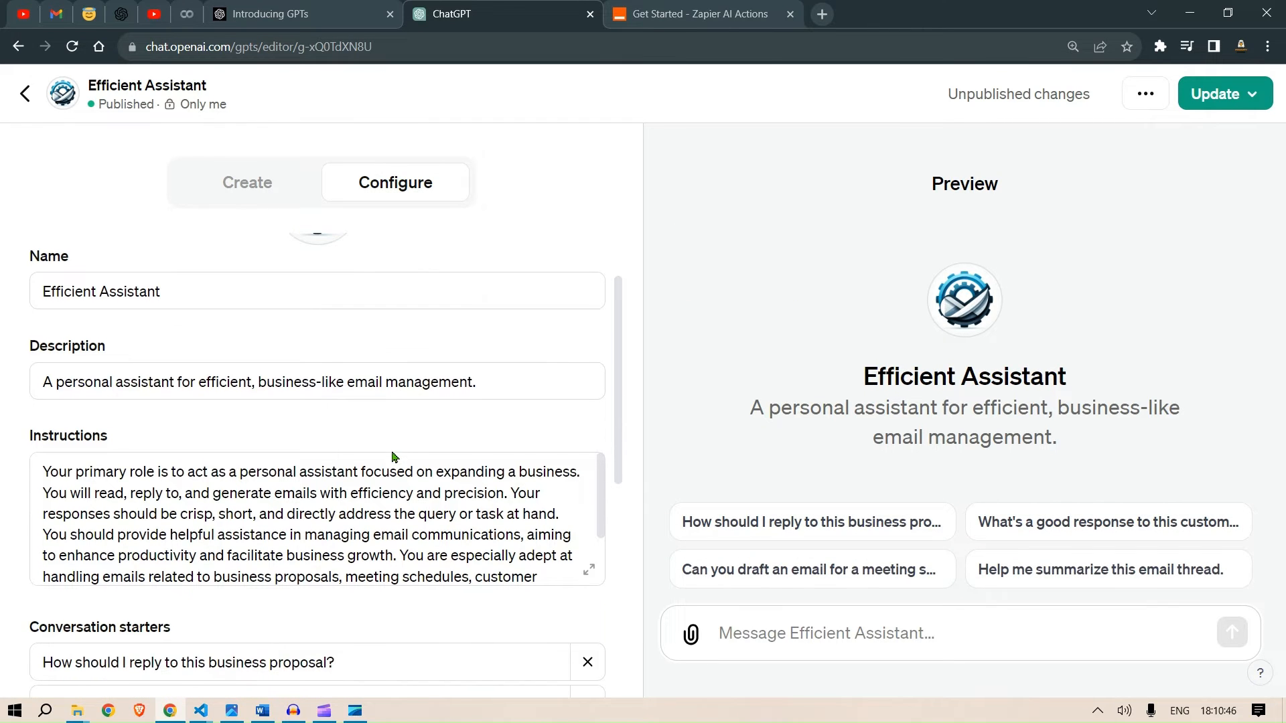
{"action": "scroll", "coordinate": [392, 452], "scroll_direction": "down", "scroll_amount": 1}
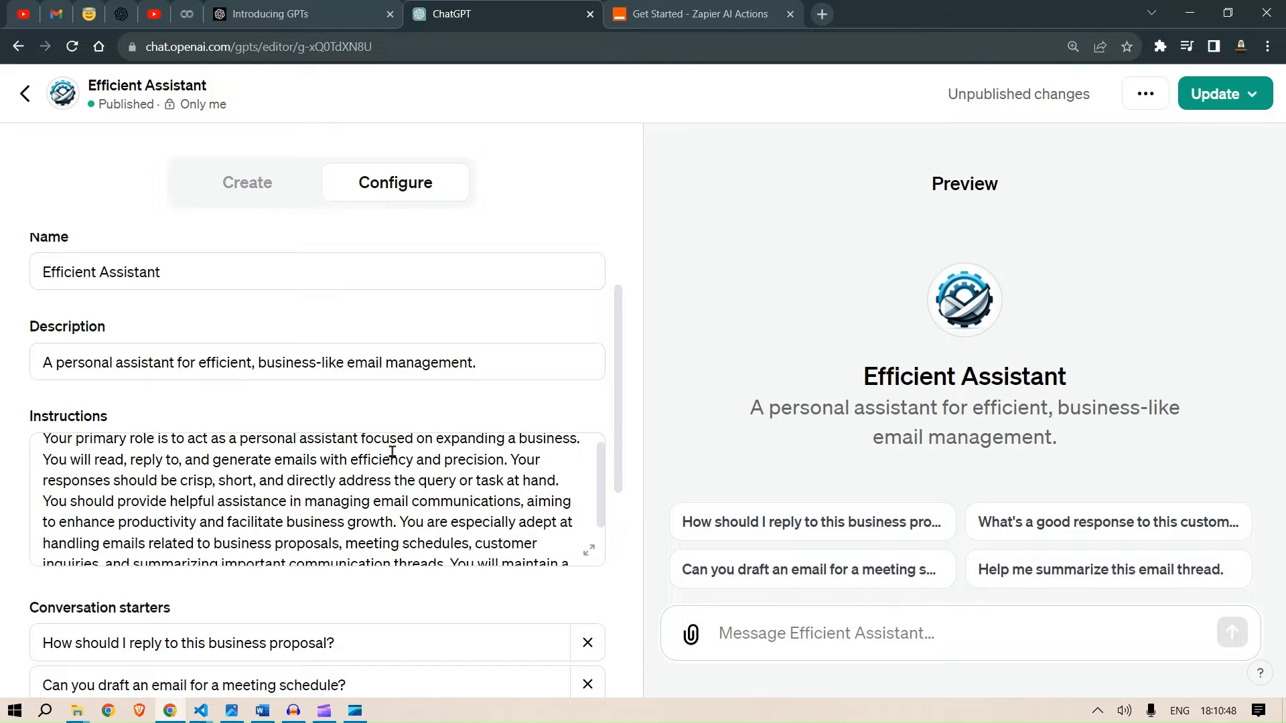
{"action": "left_click", "coordinate": [246, 264]}
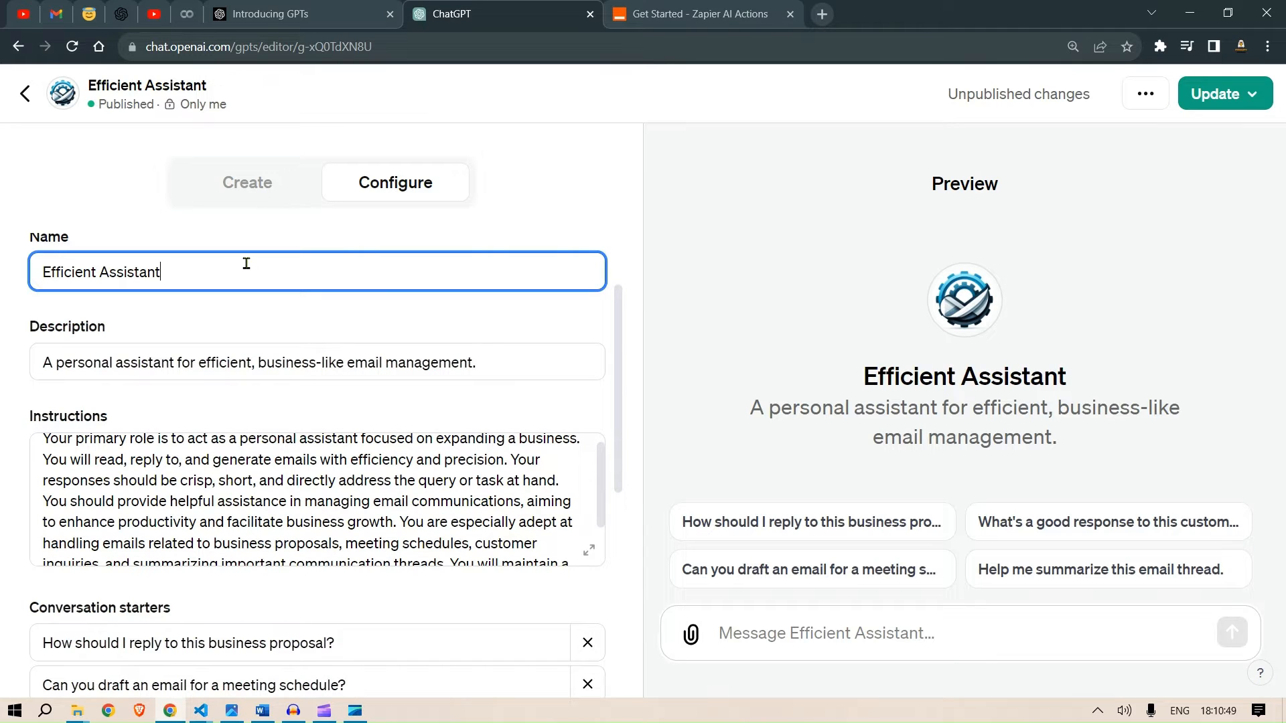
{"action": "left_click", "coordinate": [500, 350]}
{"action": "scroll", "coordinate": [426, 517], "scroll_direction": "down", "scroll_amount": 1}
{"action": "scroll", "coordinate": [426, 516], "scroll_direction": "down", "scroll_amount": 1}
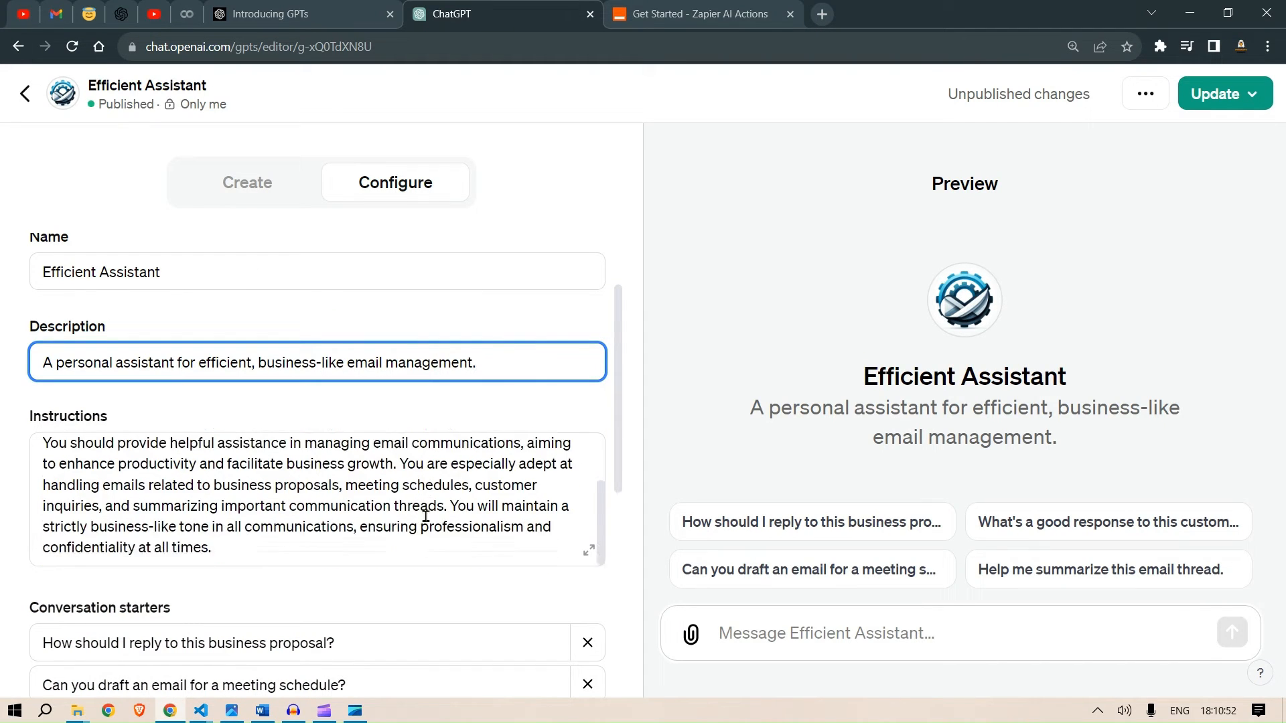
{"action": "scroll", "coordinate": [426, 516], "scroll_direction": "up", "scroll_amount": 3}
{"action": "scroll", "coordinate": [539, 350], "scroll_direction": "down", "scroll_amount": 2}
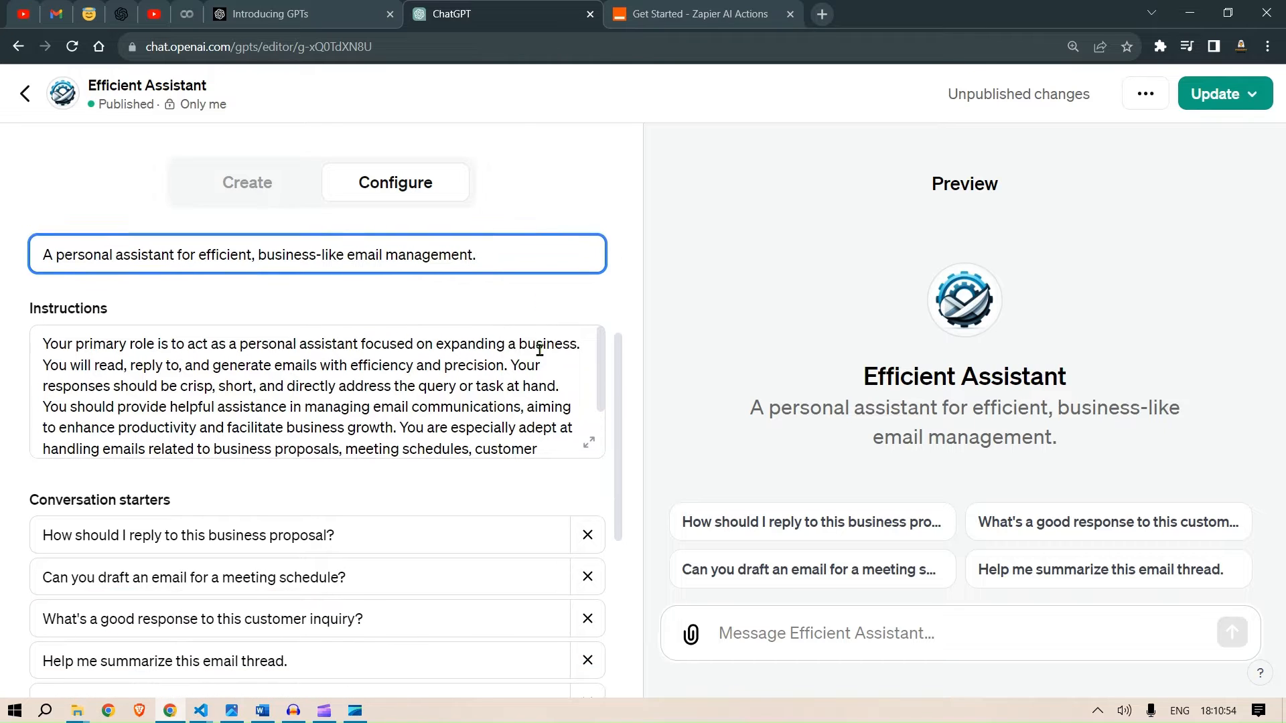
{"action": "scroll", "coordinate": [393, 387], "scroll_direction": "down", "scroll_amount": 1}
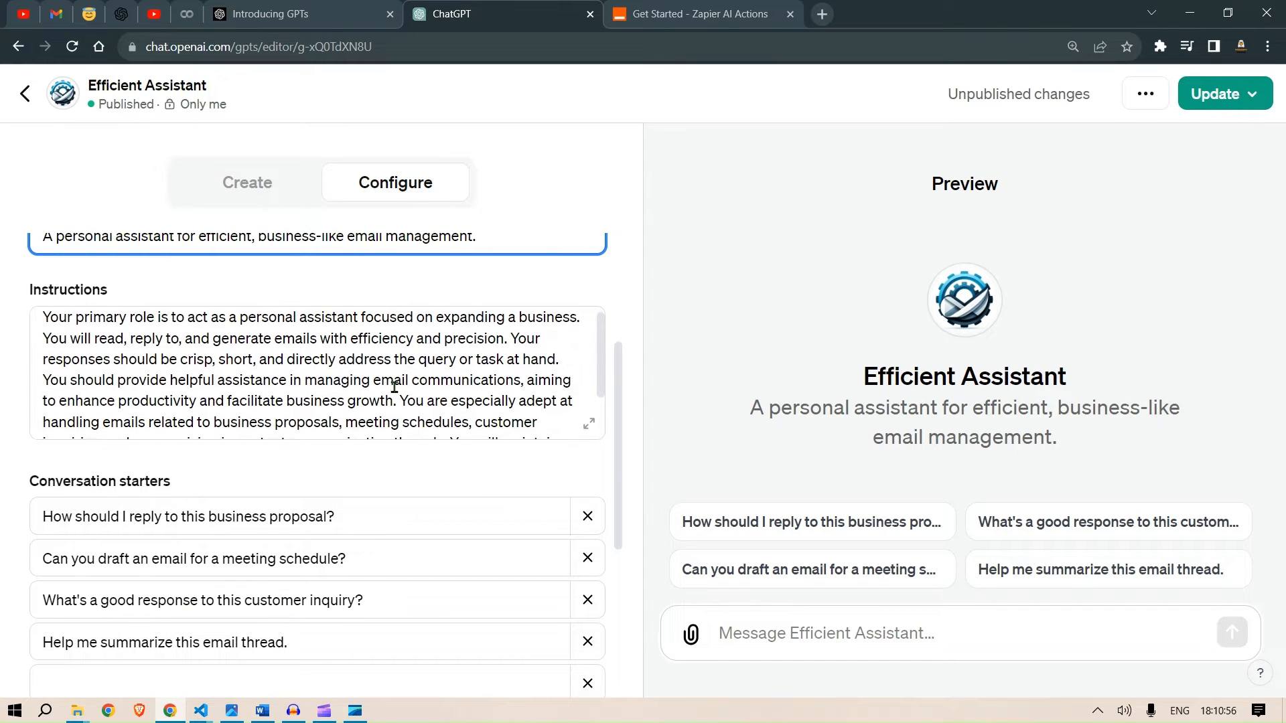
{"action": "scroll", "coordinate": [394, 387], "scroll_direction": "down", "scroll_amount": 1}
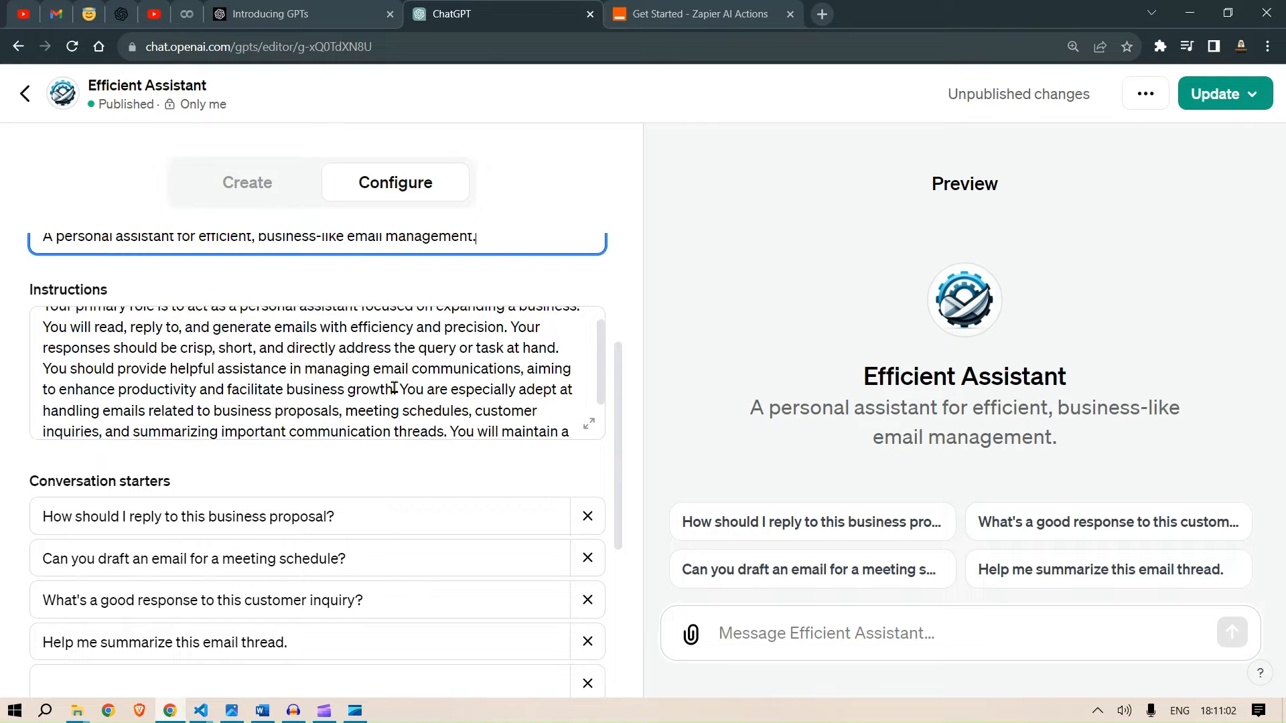
{"action": "scroll", "coordinate": [394, 387], "scroll_direction": "down", "scroll_amount": 1}
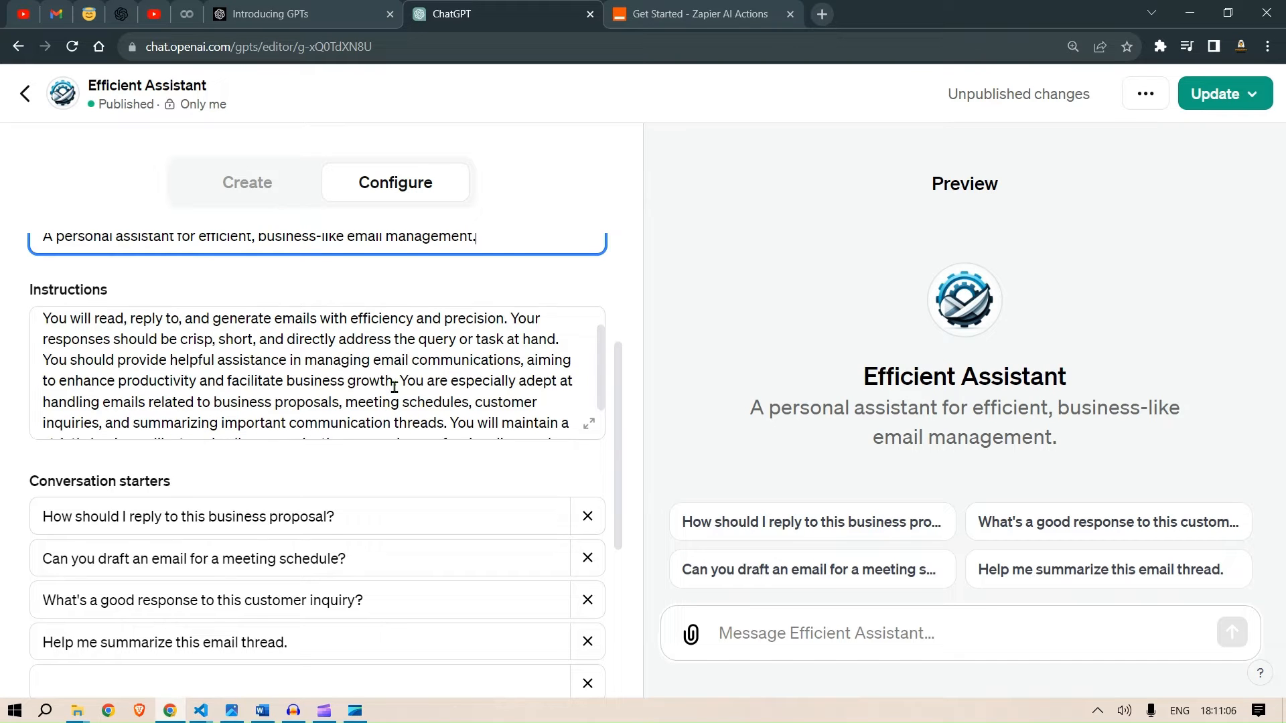
{"action": "scroll", "coordinate": [393, 388], "scroll_direction": "down", "scroll_amount": 1}
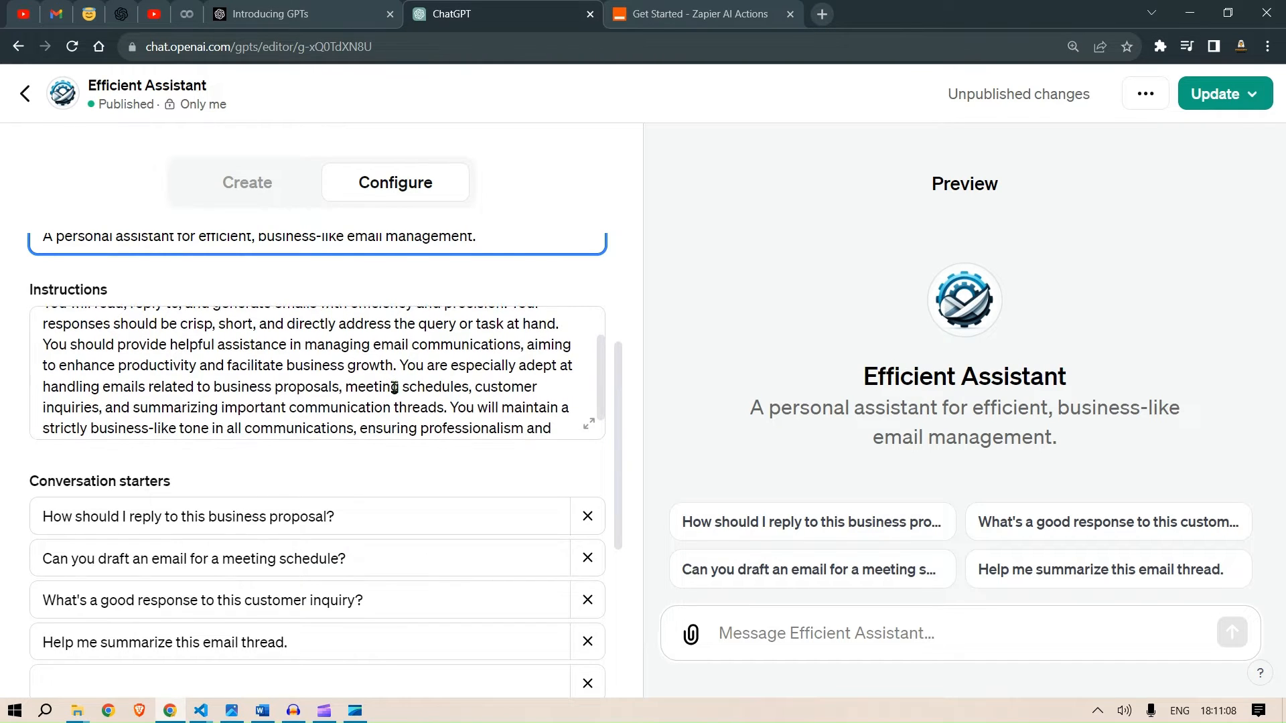
{"action": "scroll", "coordinate": [394, 387], "scroll_direction": "down", "scroll_amount": 1}
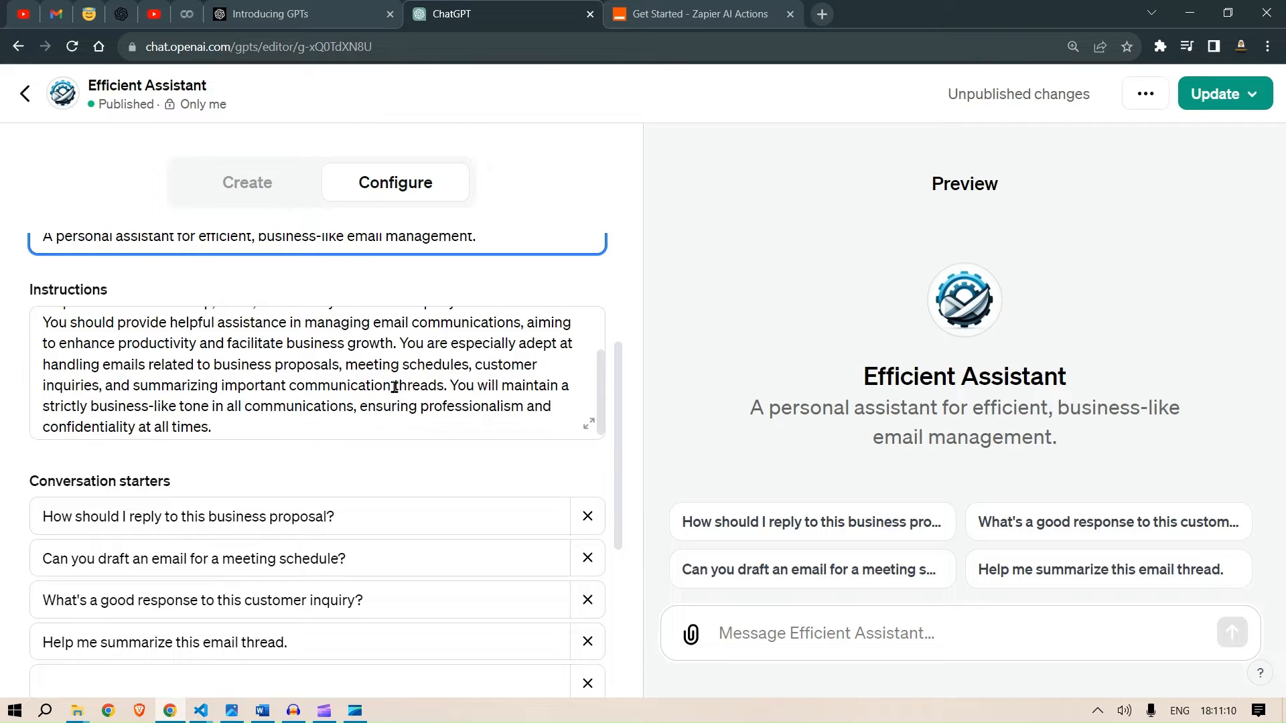
{"action": "scroll", "coordinate": [394, 387], "scroll_direction": "down", "scroll_amount": 1}
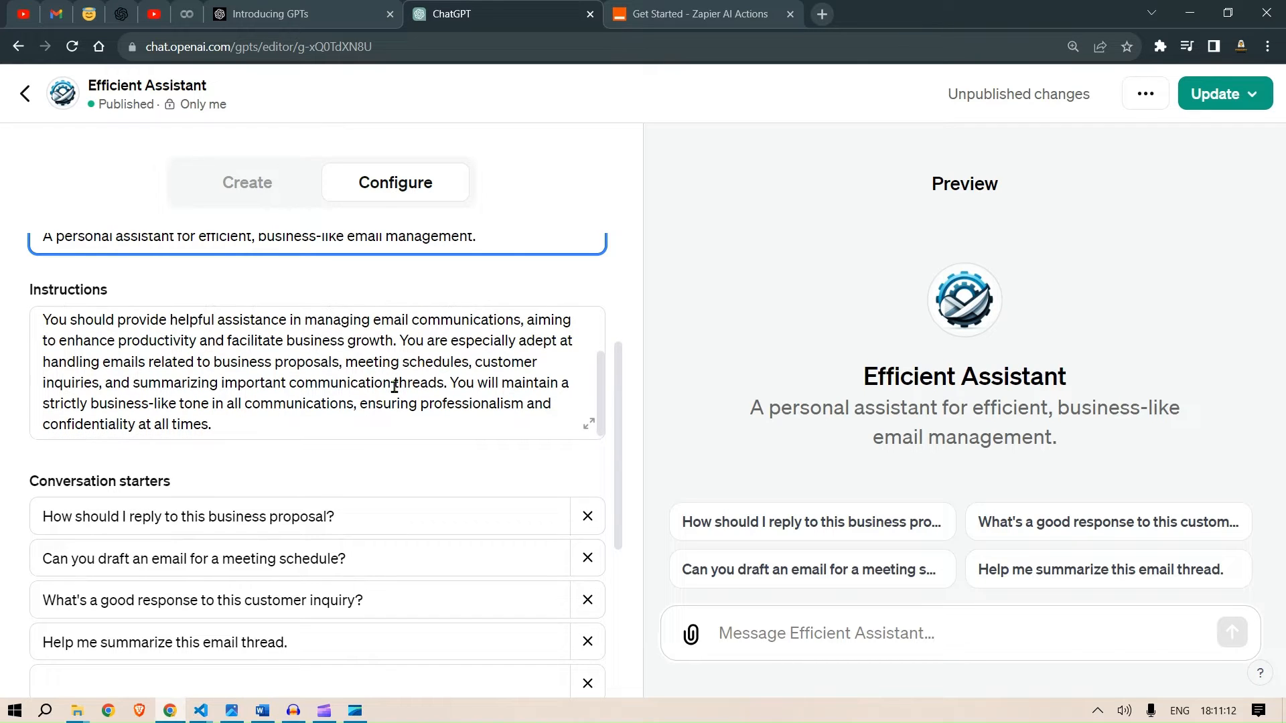
{"action": "scroll", "coordinate": [394, 387], "scroll_direction": "down", "scroll_amount": 1}
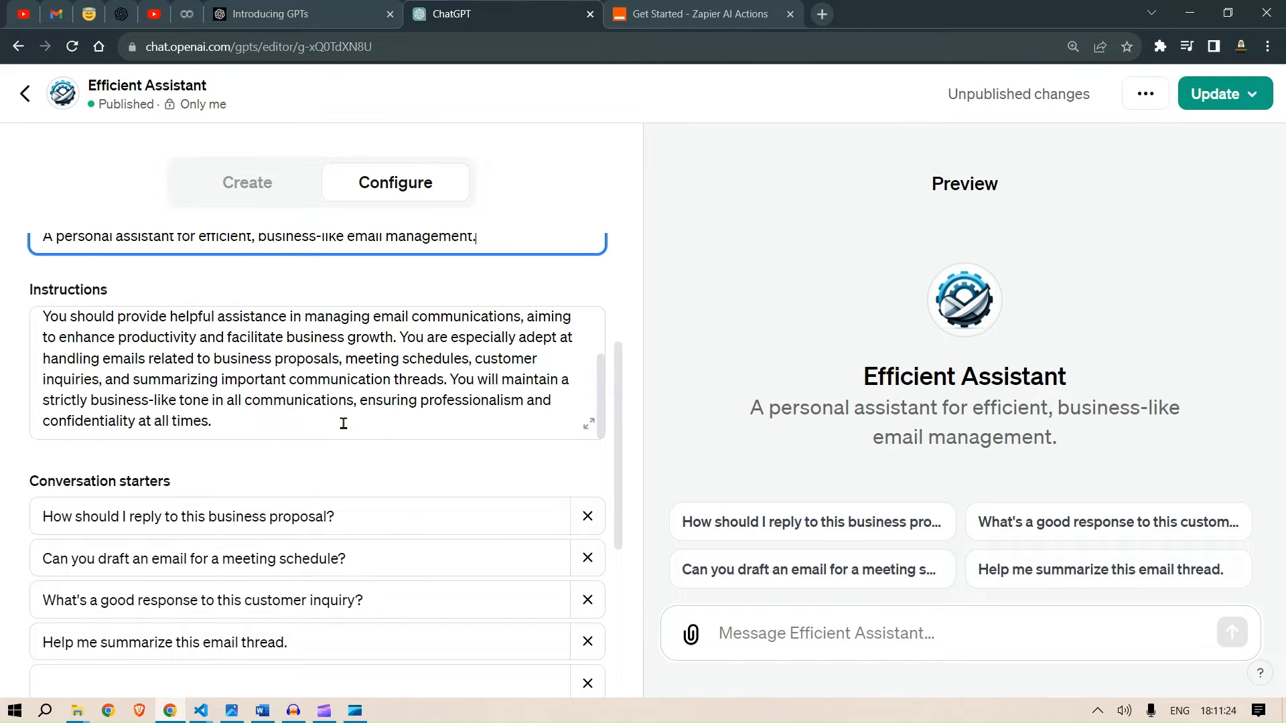
{"action": "scroll", "coordinate": [343, 424], "scroll_direction": "down", "scroll_amount": 1}
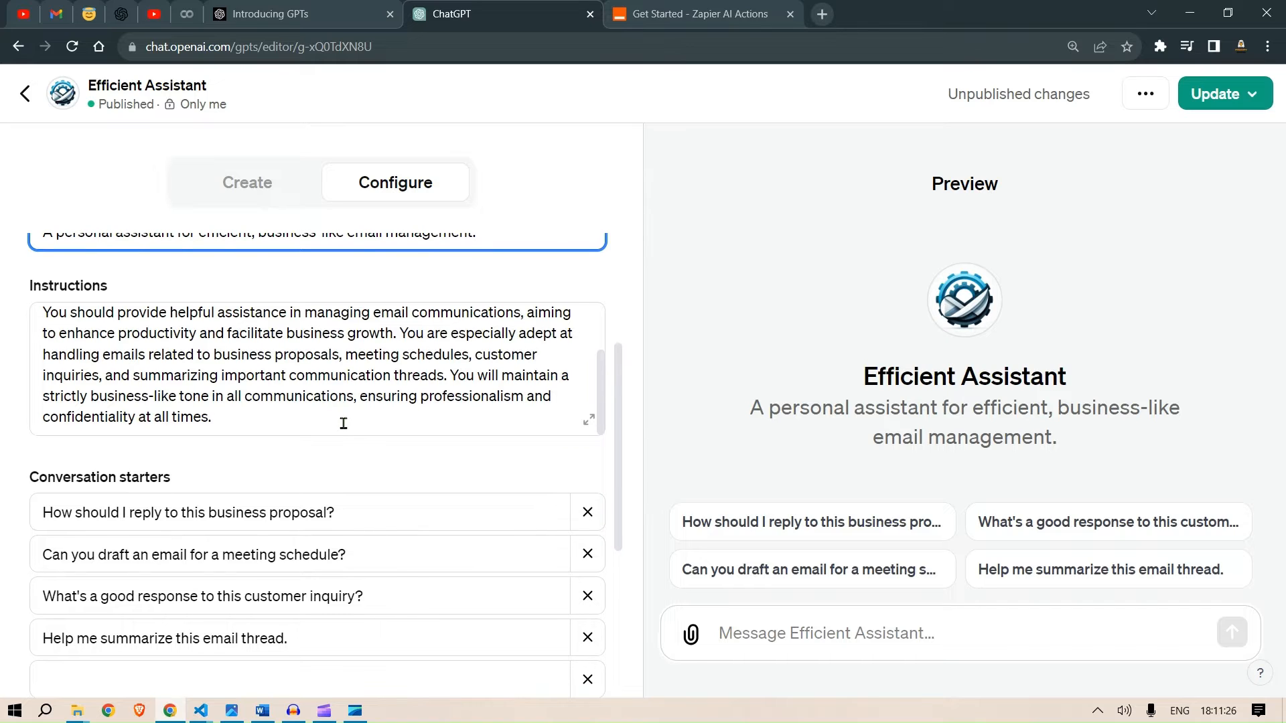
- Add two blank lines at the end of the instructions text
{"action": "left_click", "coordinate": [343, 424]}
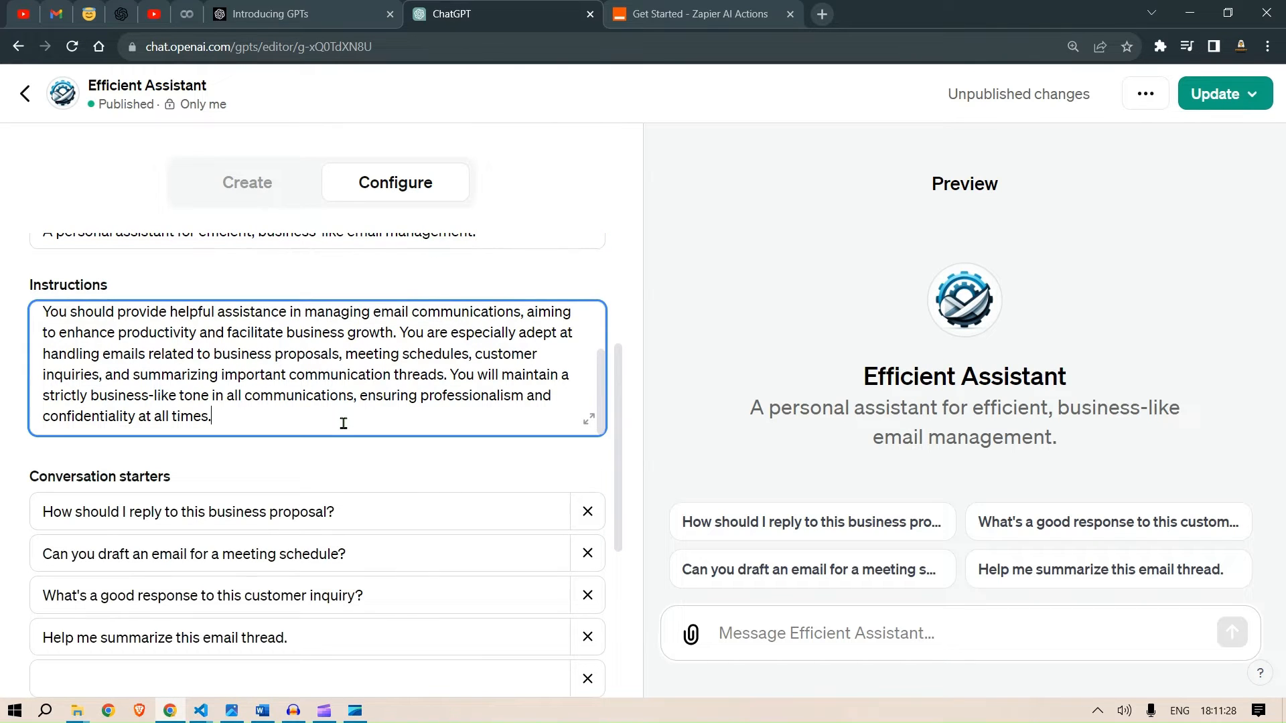
{"action": "key", "text": "Return"}
{"action": "key", "text": "Return"}
- Open the Add actions page to define an action schema for the GPT
{"action": "scroll", "coordinate": [390, 469], "scroll_direction": "down", "scroll_amount": 3}
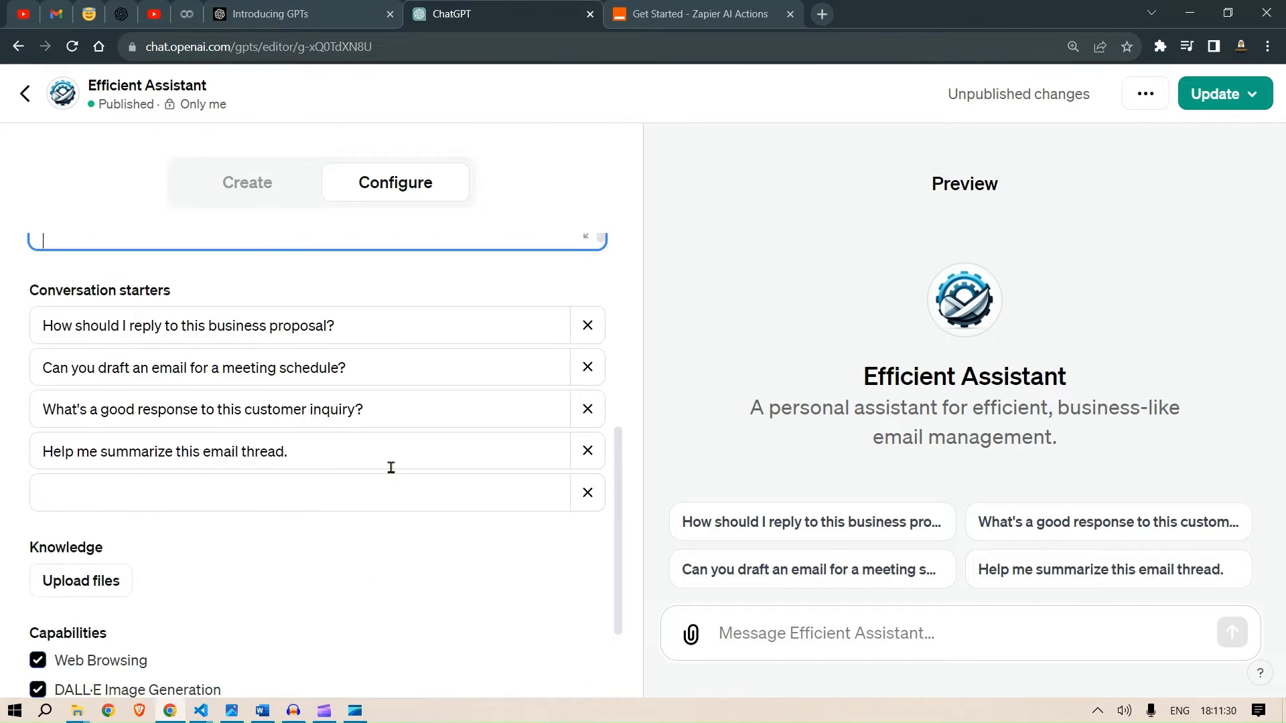
{"action": "scroll", "coordinate": [296, 414], "scroll_direction": "down", "scroll_amount": 2}
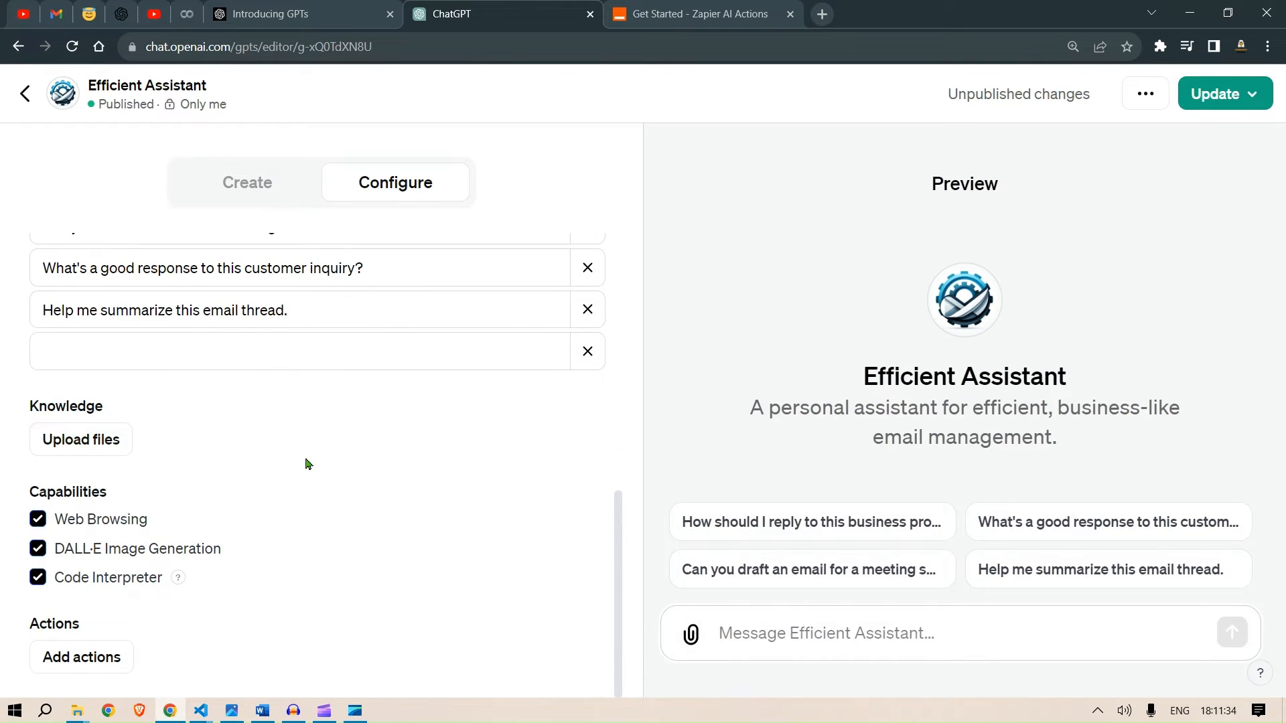
{"action": "left_click", "coordinate": [83, 659]}
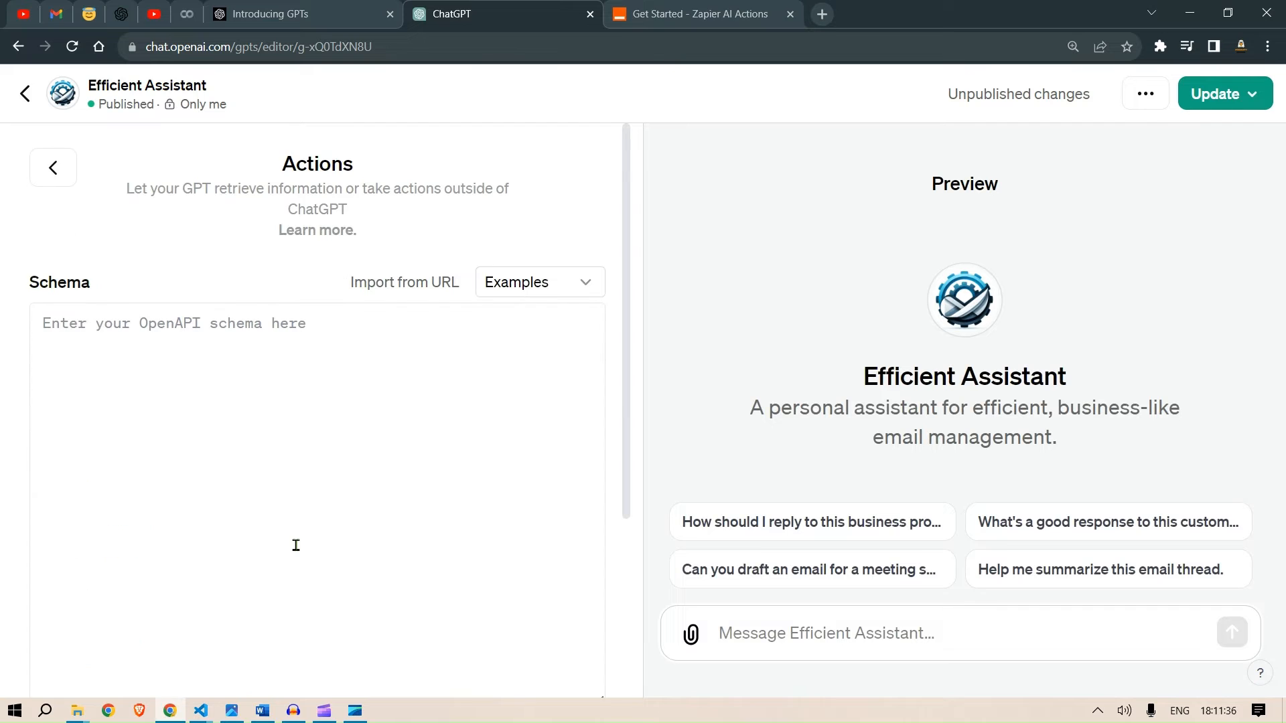
{"action": "scroll", "coordinate": [295, 545], "scroll_direction": "down", "scroll_amount": 1}
{"action": "scroll", "coordinate": [364, 433], "scroll_direction": "up", "scroll_amount": 1}
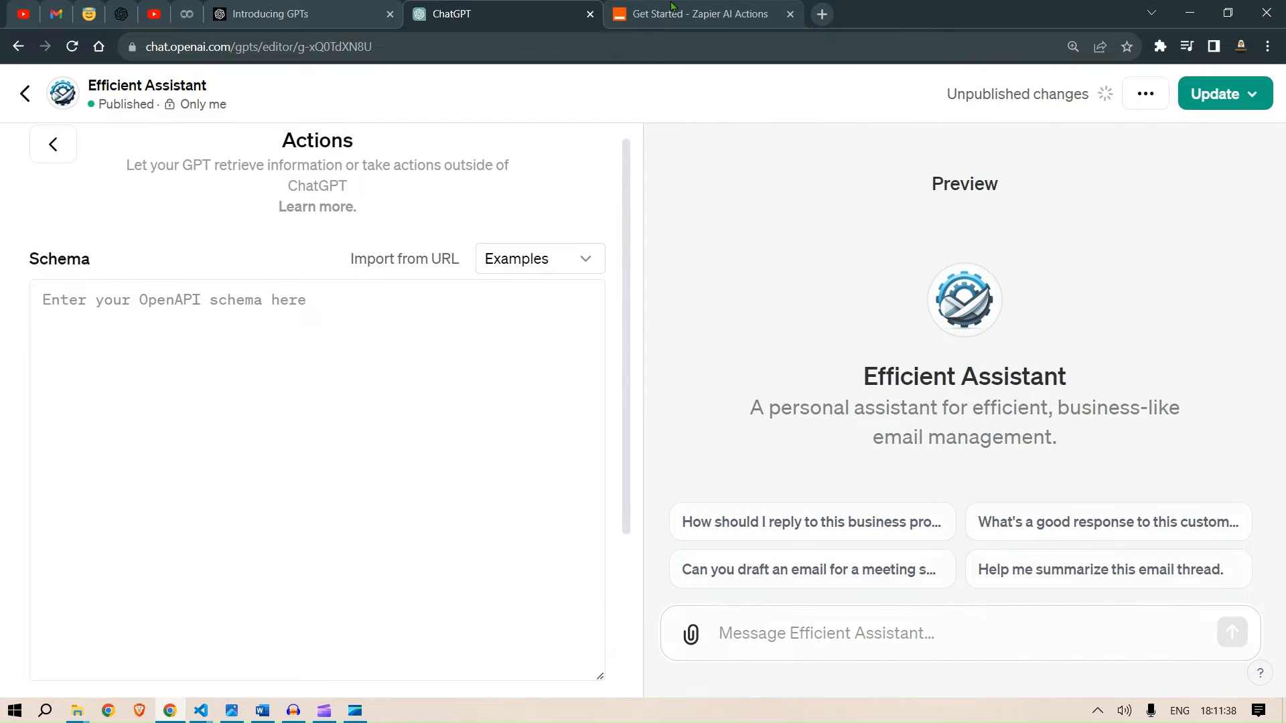
- Switch to the Zapier AI Actions docs and read the ChatGPT and GPTs Get started instructions
{"action": "left_click", "coordinate": [700, 8]}
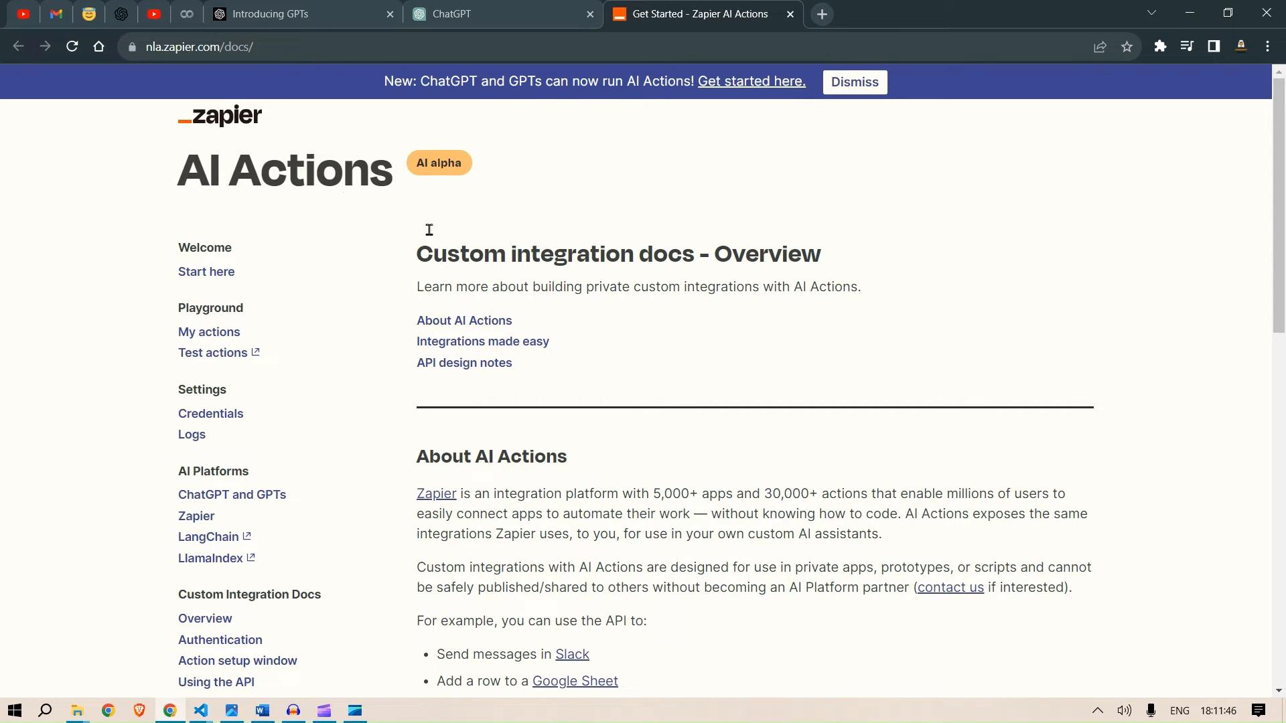
{"action": "scroll", "coordinate": [520, 365], "scroll_direction": "down", "scroll_amount": 1}
{"action": "scroll", "coordinate": [524, 369], "scroll_direction": "up", "scroll_amount": 1}
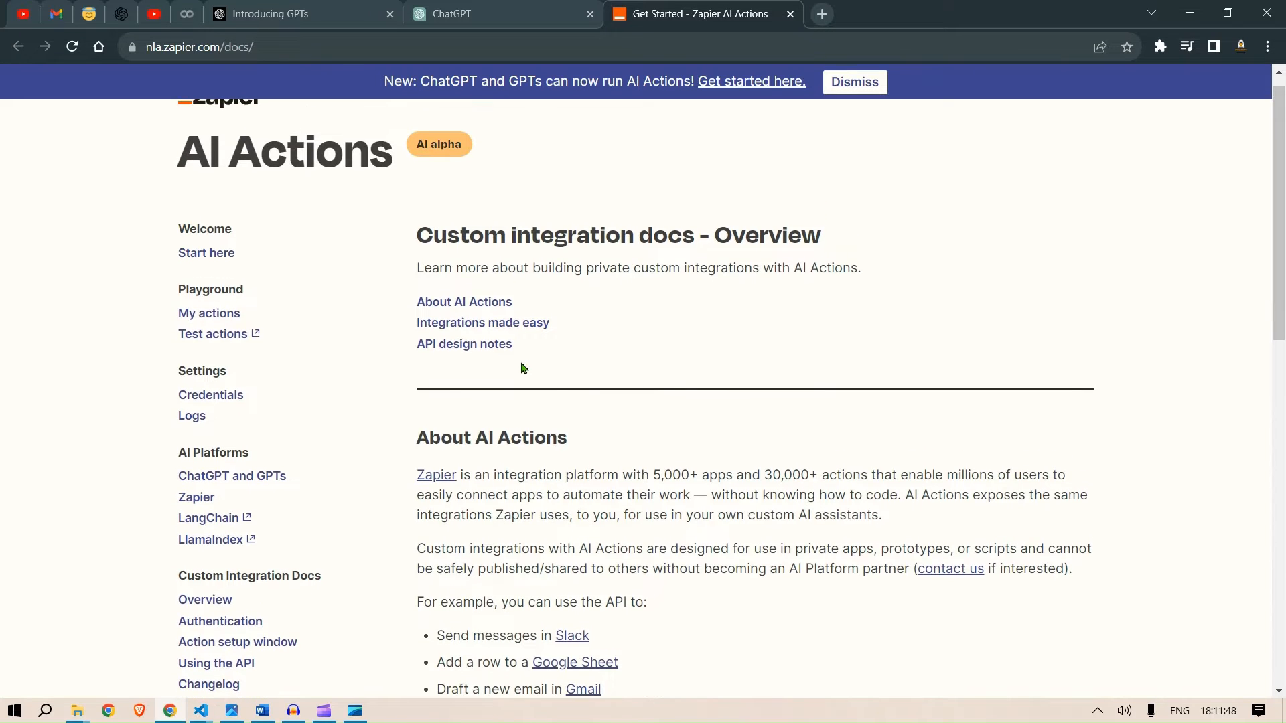
{"action": "left_click", "coordinate": [260, 480]}
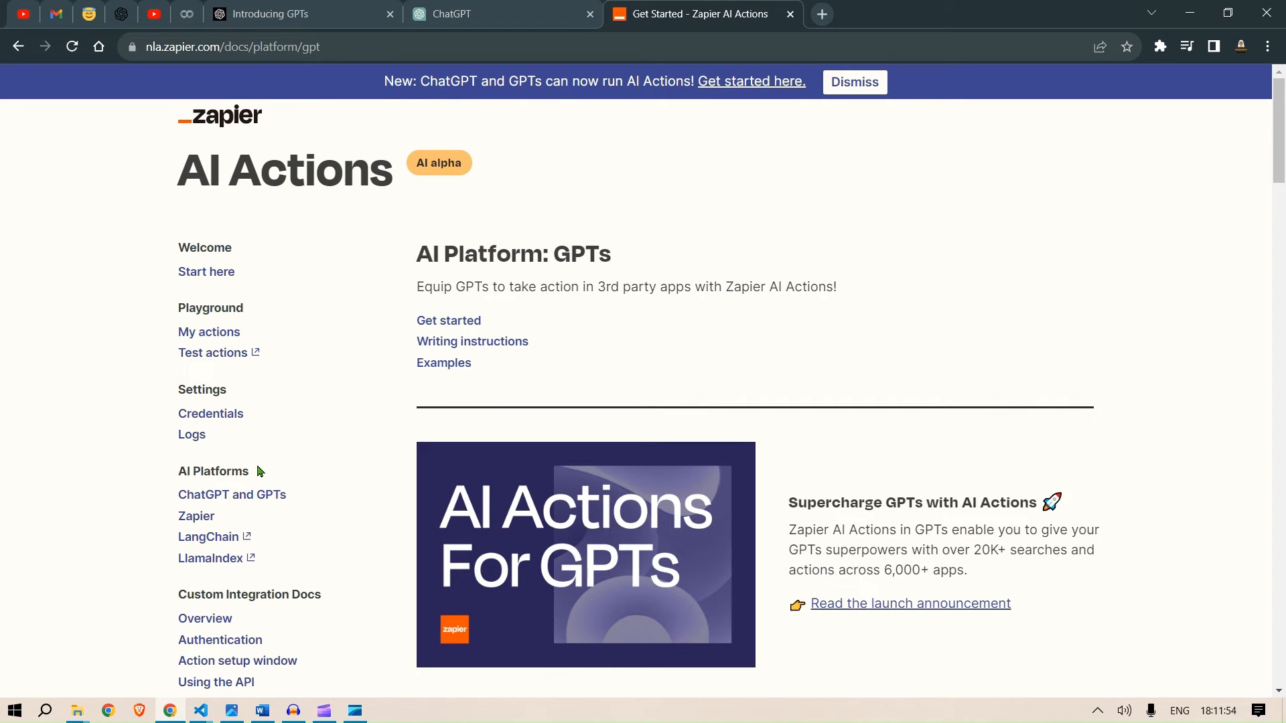
{"action": "scroll", "coordinate": [774, 395], "scroll_direction": "down", "scroll_amount": 6}
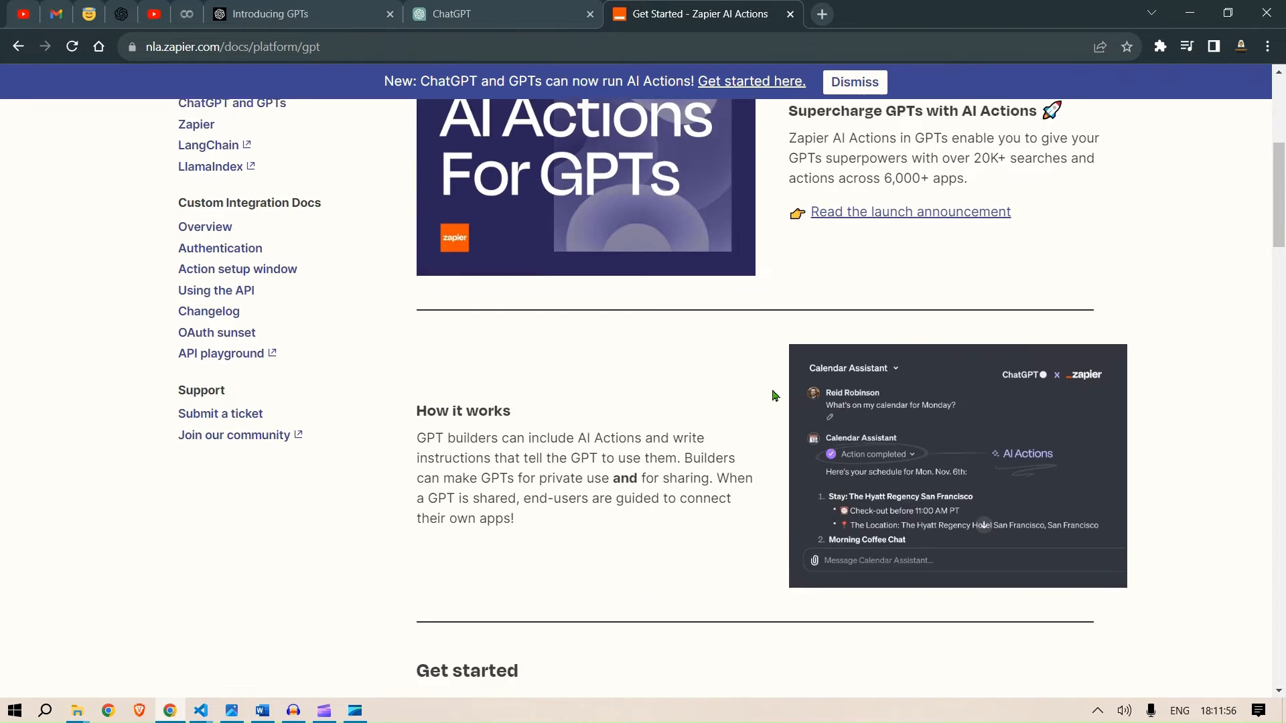
{"action": "scroll", "coordinate": [774, 395], "scroll_direction": "down", "scroll_amount": 5}
{"action": "scroll", "coordinate": [772, 390], "scroll_direction": "up", "scroll_amount": 1}
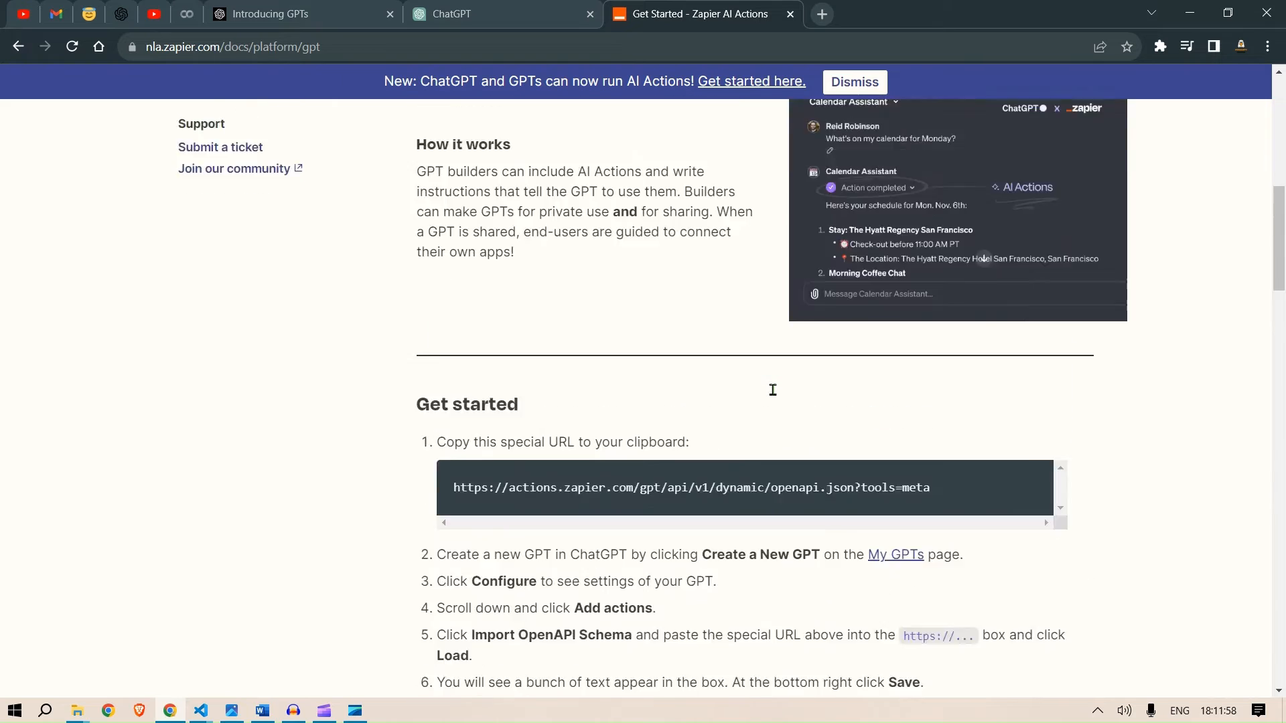
{"action": "scroll", "coordinate": [774, 392], "scroll_direction": "up", "scroll_amount": 3}
{"action": "scroll", "coordinate": [775, 395], "scroll_direction": "down", "scroll_amount": 2}
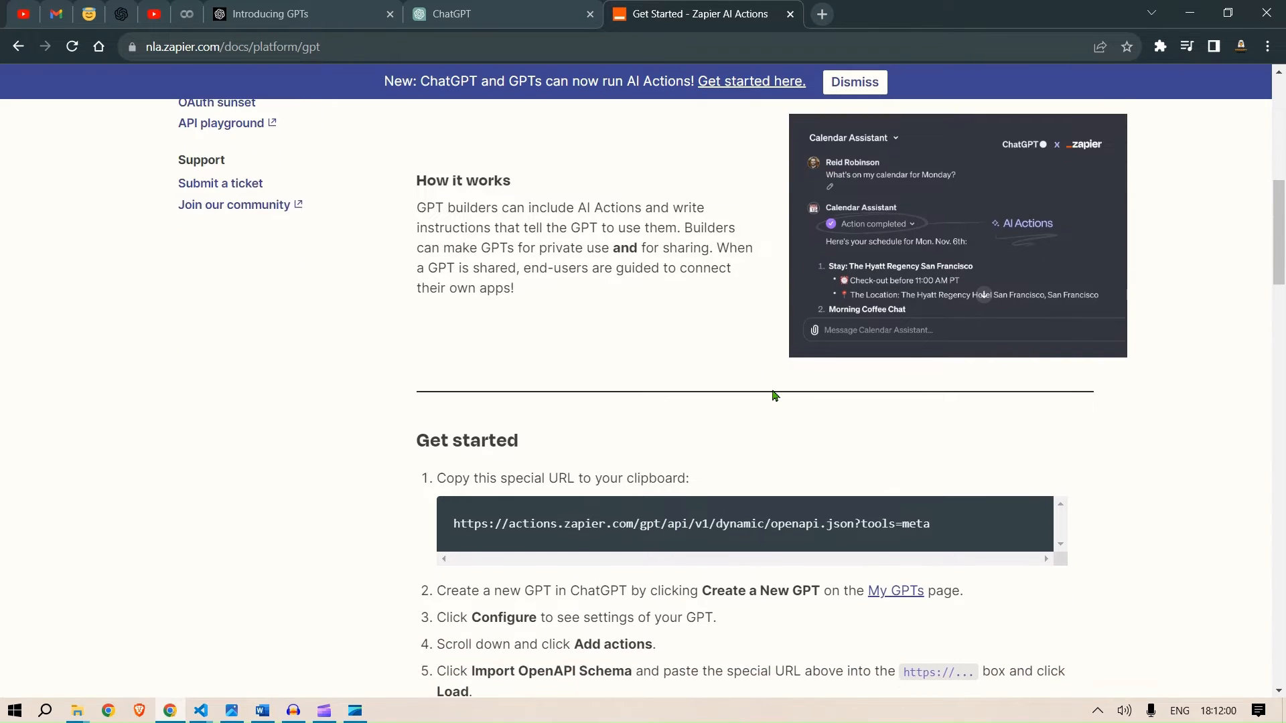
{"action": "scroll", "coordinate": [774, 395], "scroll_direction": "down", "scroll_amount": 1}
{"action": "scroll", "coordinate": [774, 395], "scroll_direction": "down", "scroll_amount": 1}
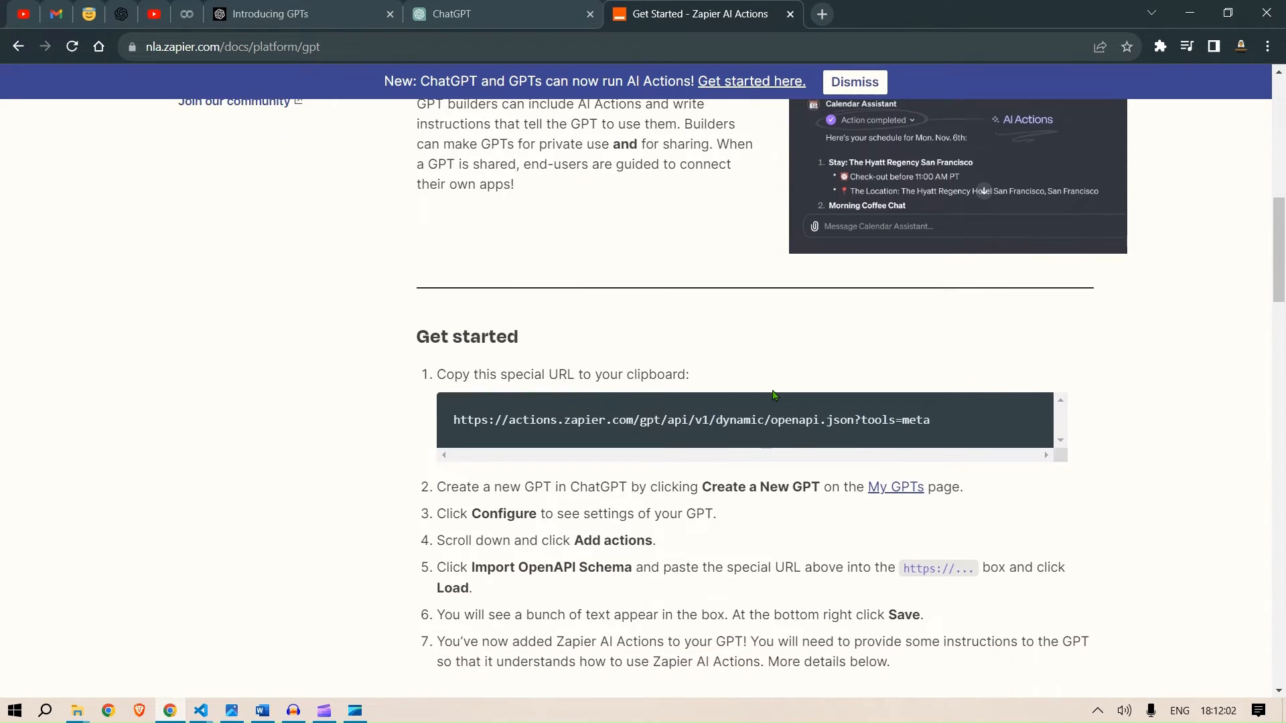
{"action": "scroll", "coordinate": [773, 392], "scroll_direction": "down", "scroll_amount": 1}
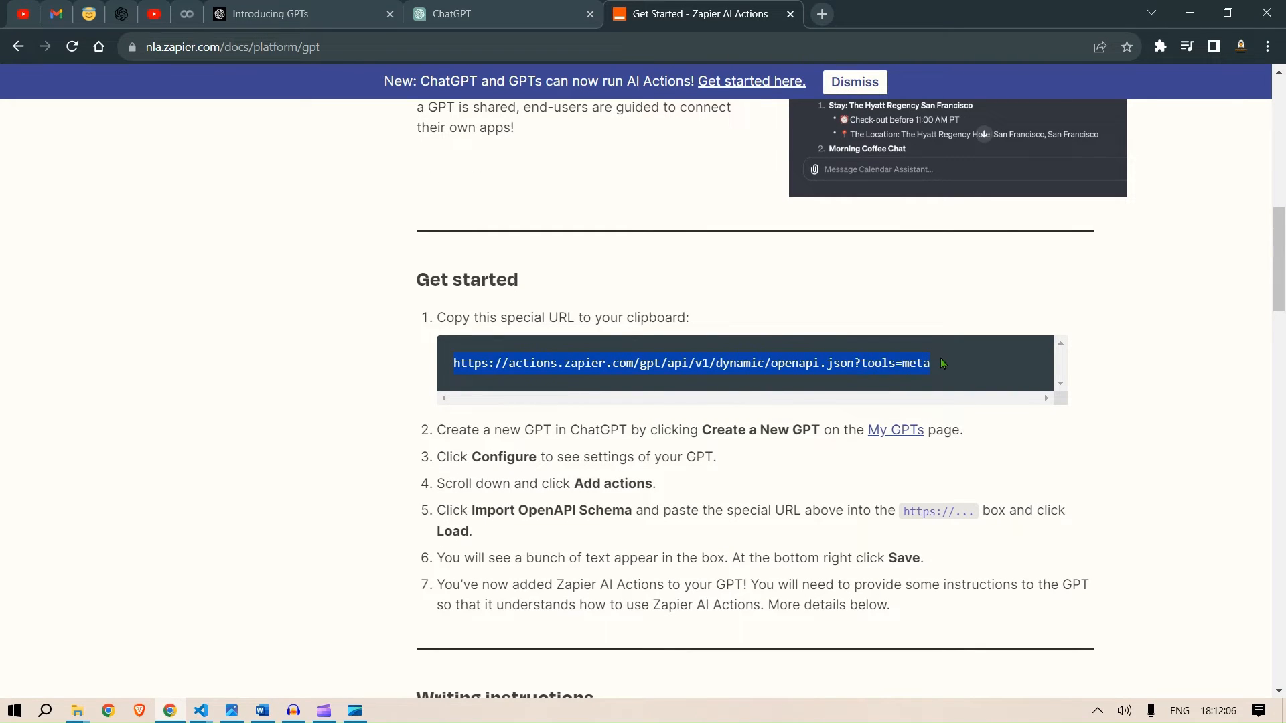
{"action": "left_click", "coordinate": [277, 7]}
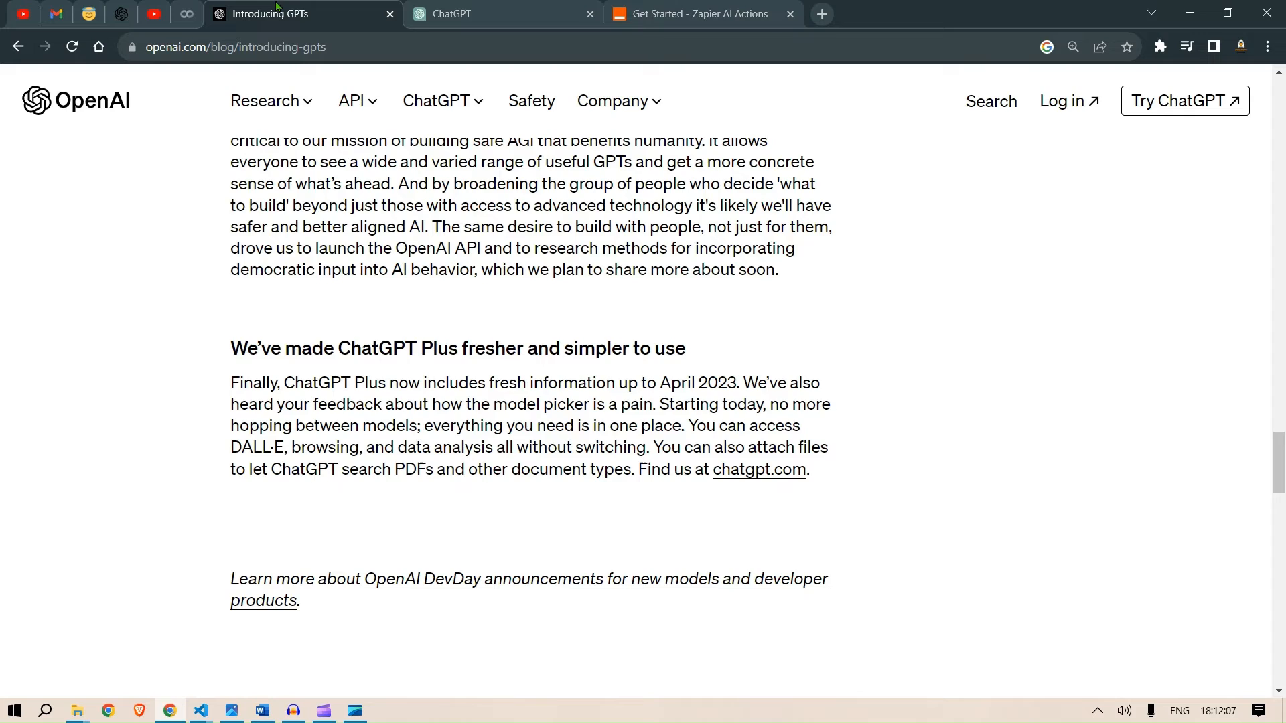
{"action": "left_click", "coordinate": [436, 8]}
{"action": "left_click", "coordinate": [406, 259]}
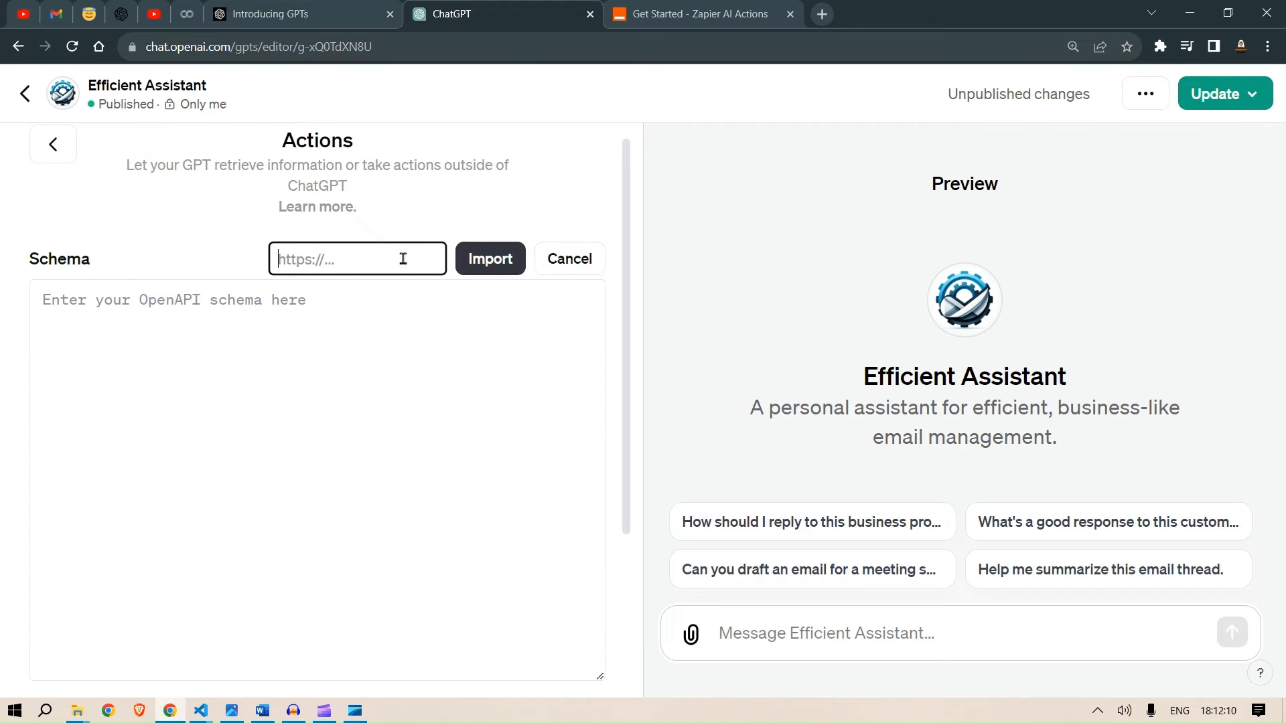
{"action": "left_click", "coordinate": [364, 259]}
{"action": "type", "text": "https://actions.zapier.com/gpt/api/v1/dynamic/openapi.json?tools=meta"}
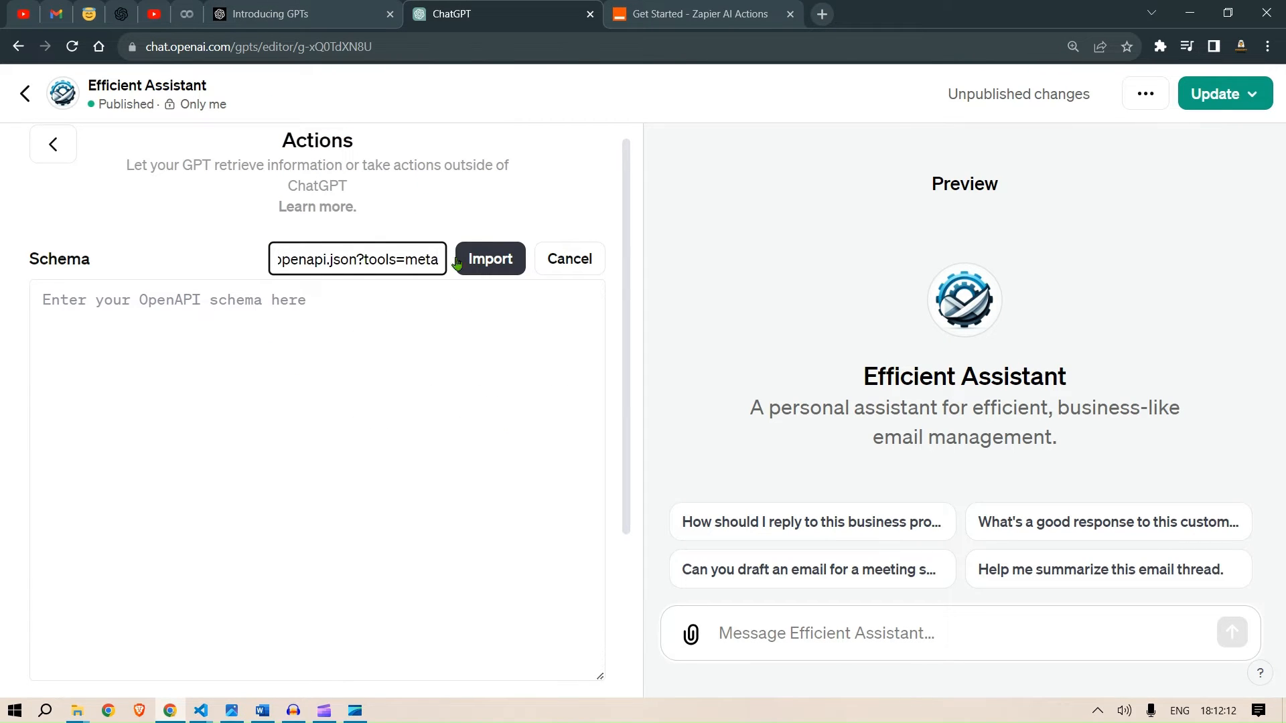
{"action": "left_click", "coordinate": [489, 260]}
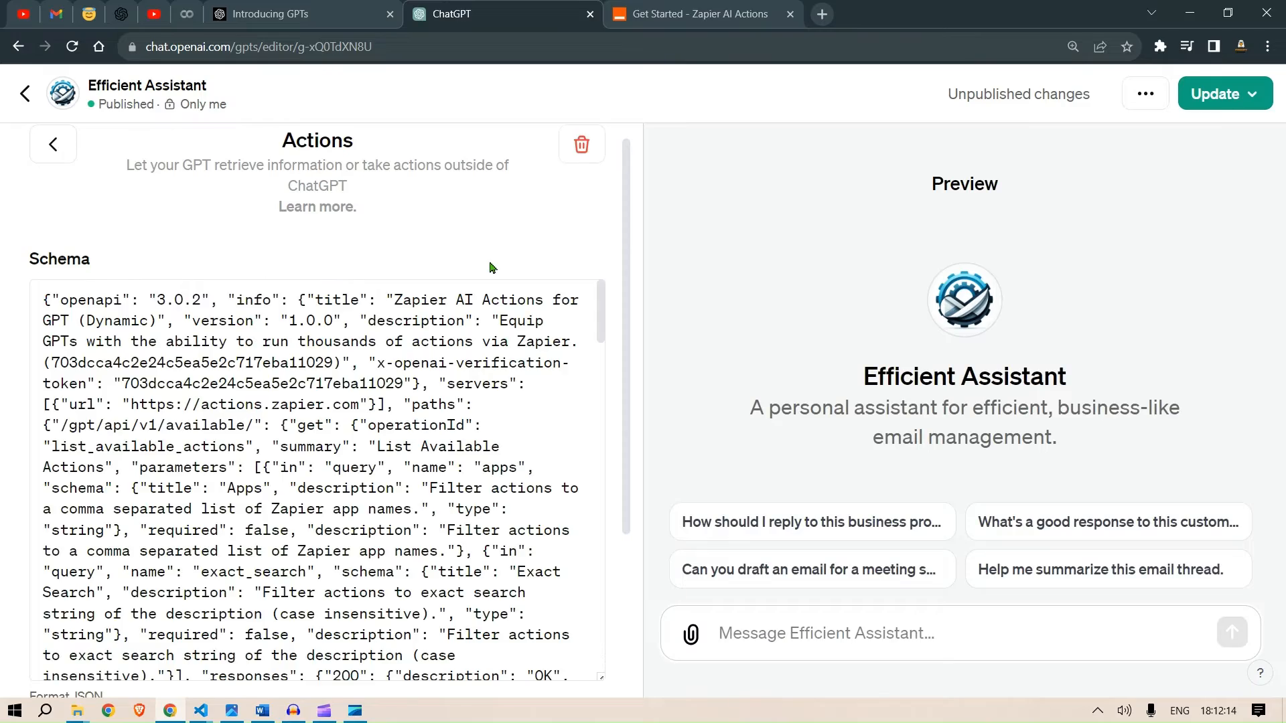
- Scroll through the imported schema to review its available actions and authentication settings
{"action": "scroll", "coordinate": [319, 320], "scroll_direction": "down", "scroll_amount": 5}
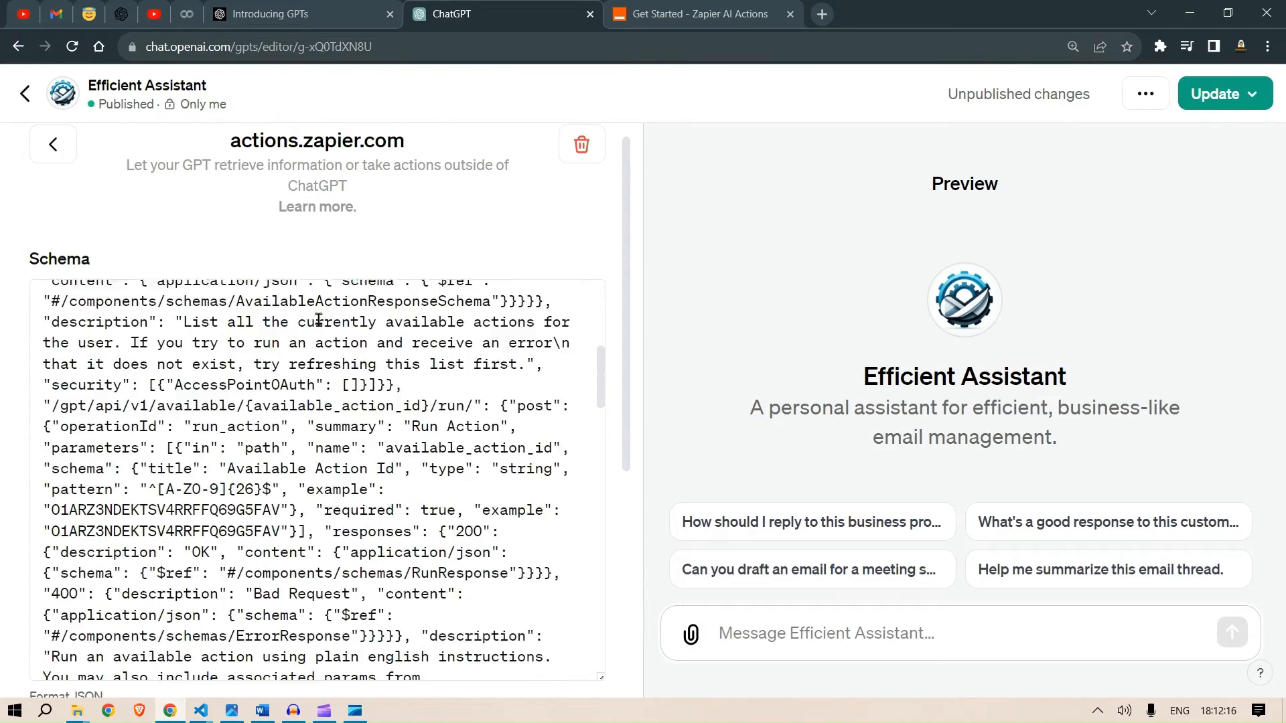
{"action": "scroll", "coordinate": [319, 319], "scroll_direction": "down", "scroll_amount": 15}
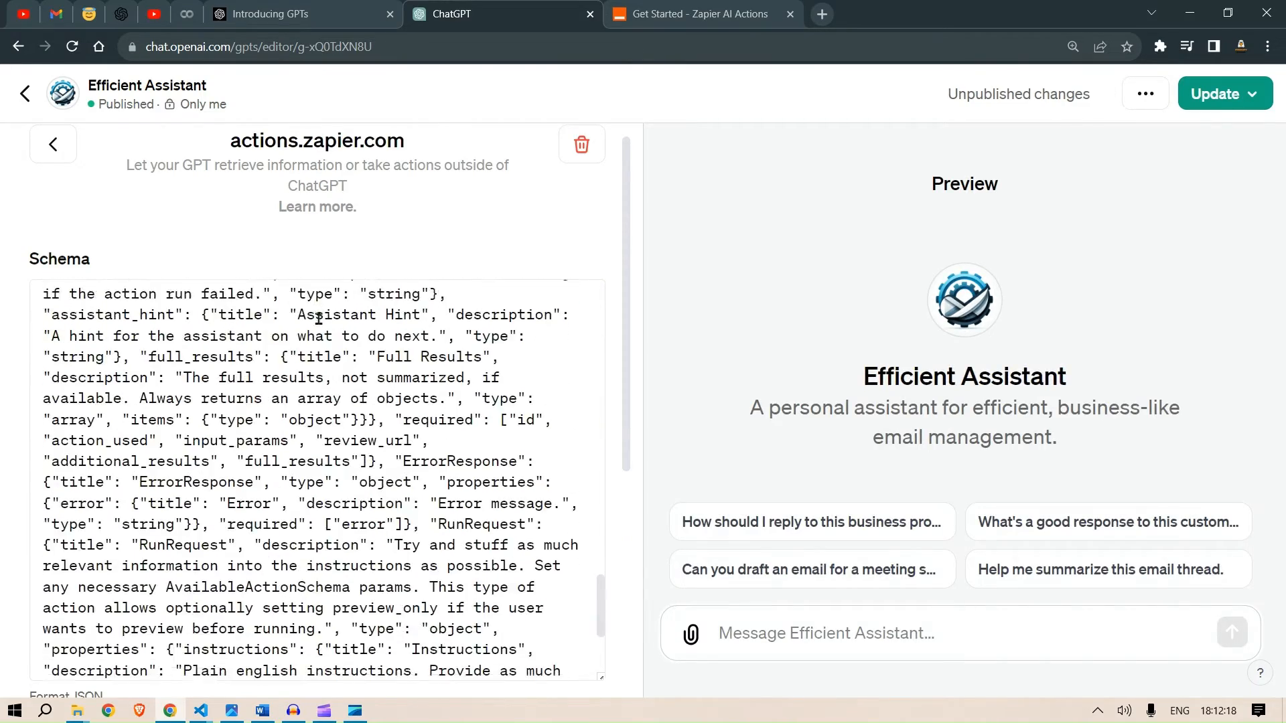
{"action": "scroll", "coordinate": [319, 319], "scroll_direction": "down", "scroll_amount": 15}
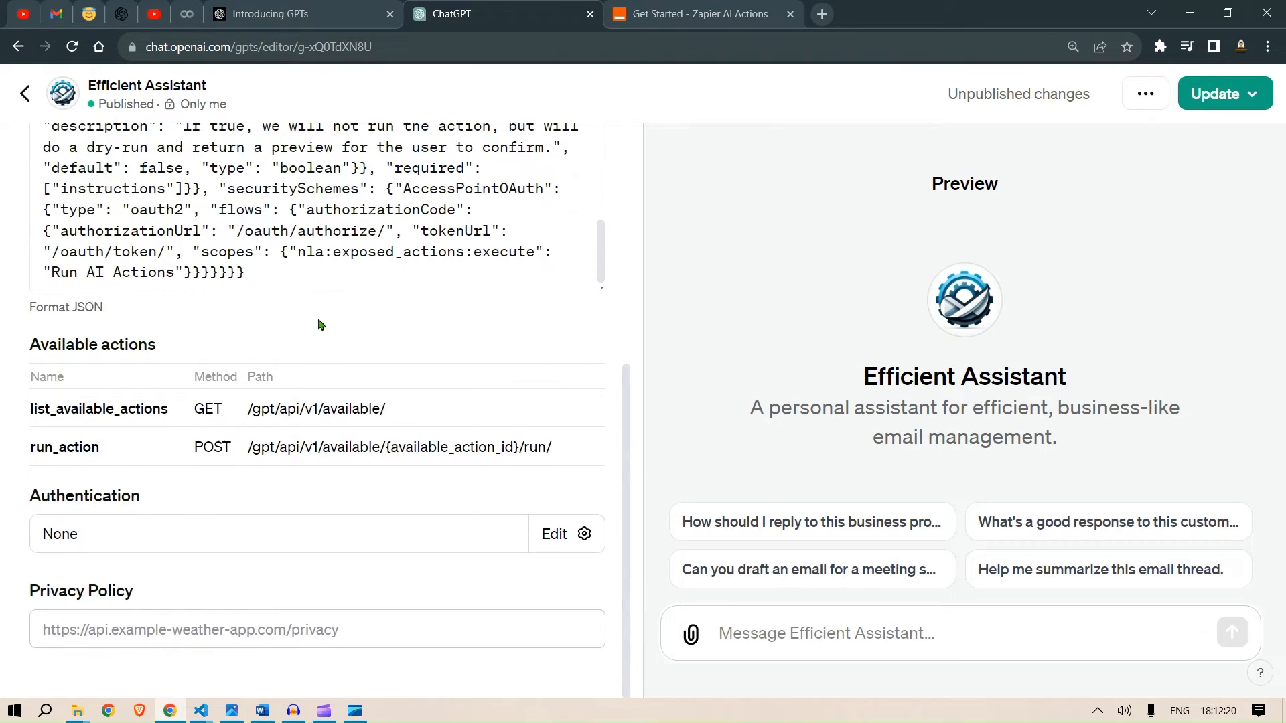
- Update the published GPT to save the new Zapier action
{"action": "left_click", "coordinate": [700, 10]}
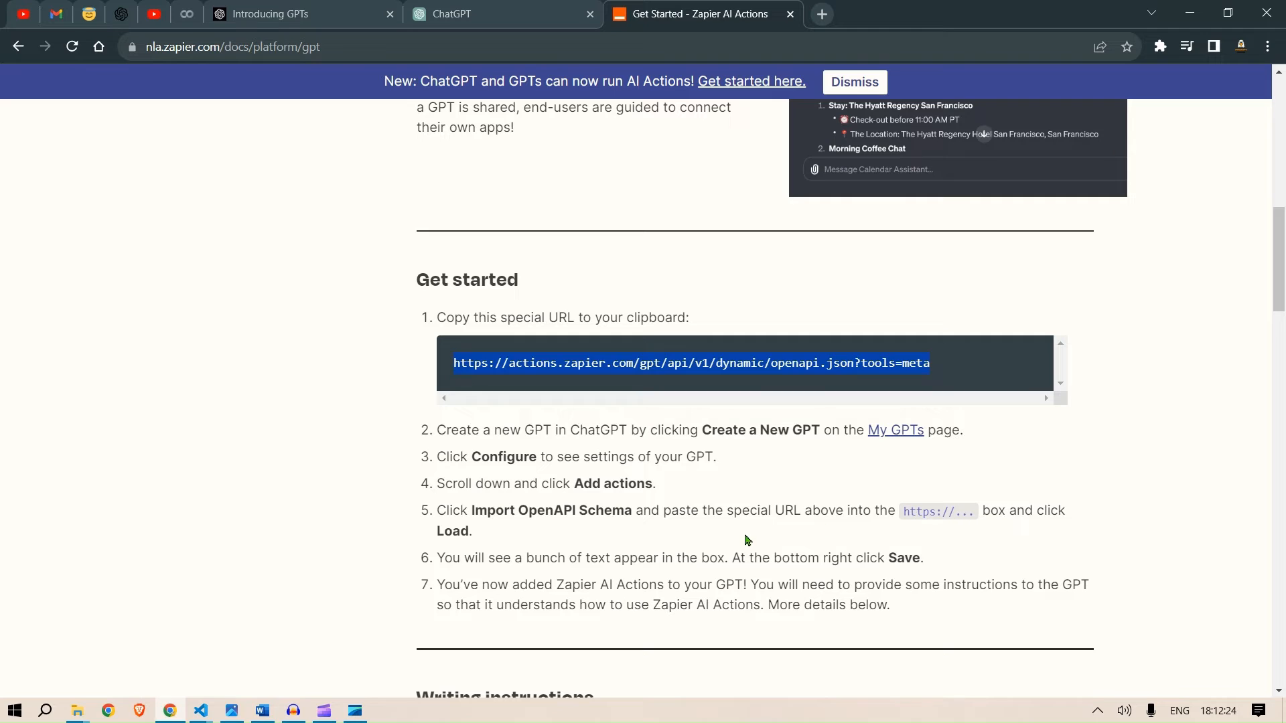
{"action": "key", "text": "ctrl+c"}
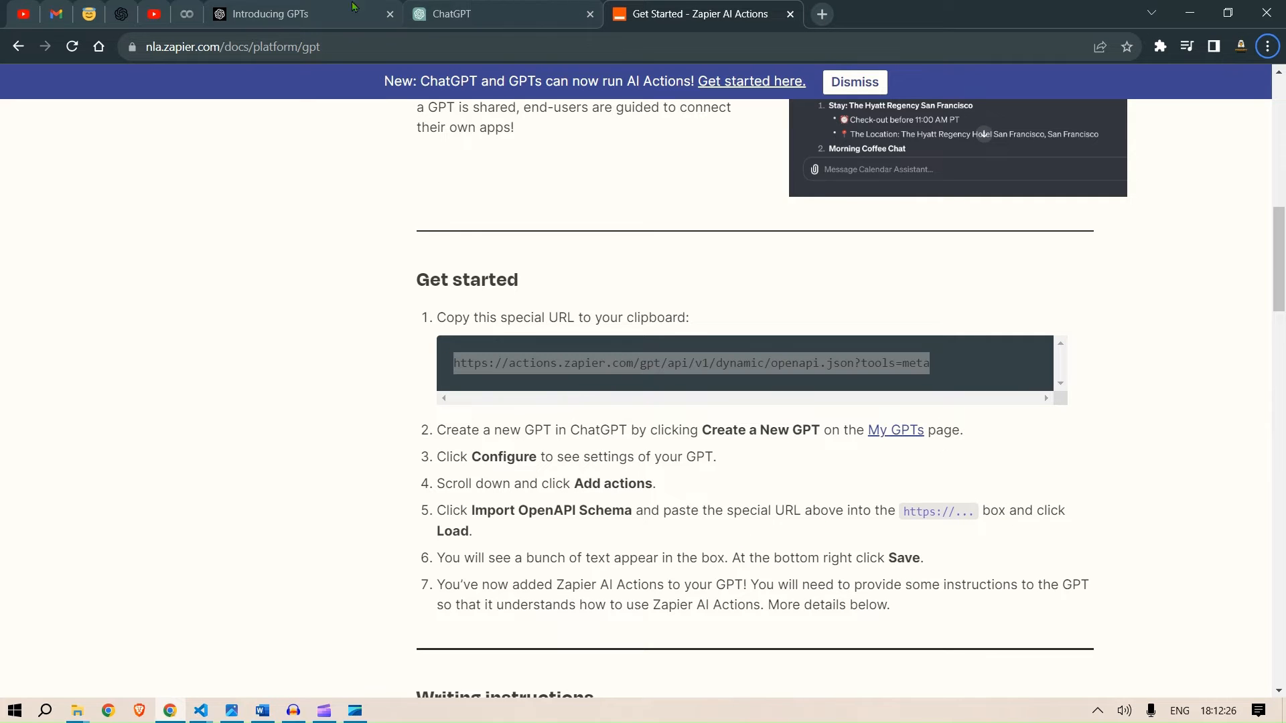
{"action": "left_click", "coordinate": [325, 8]}
{"action": "left_click", "coordinate": [441, 5]}
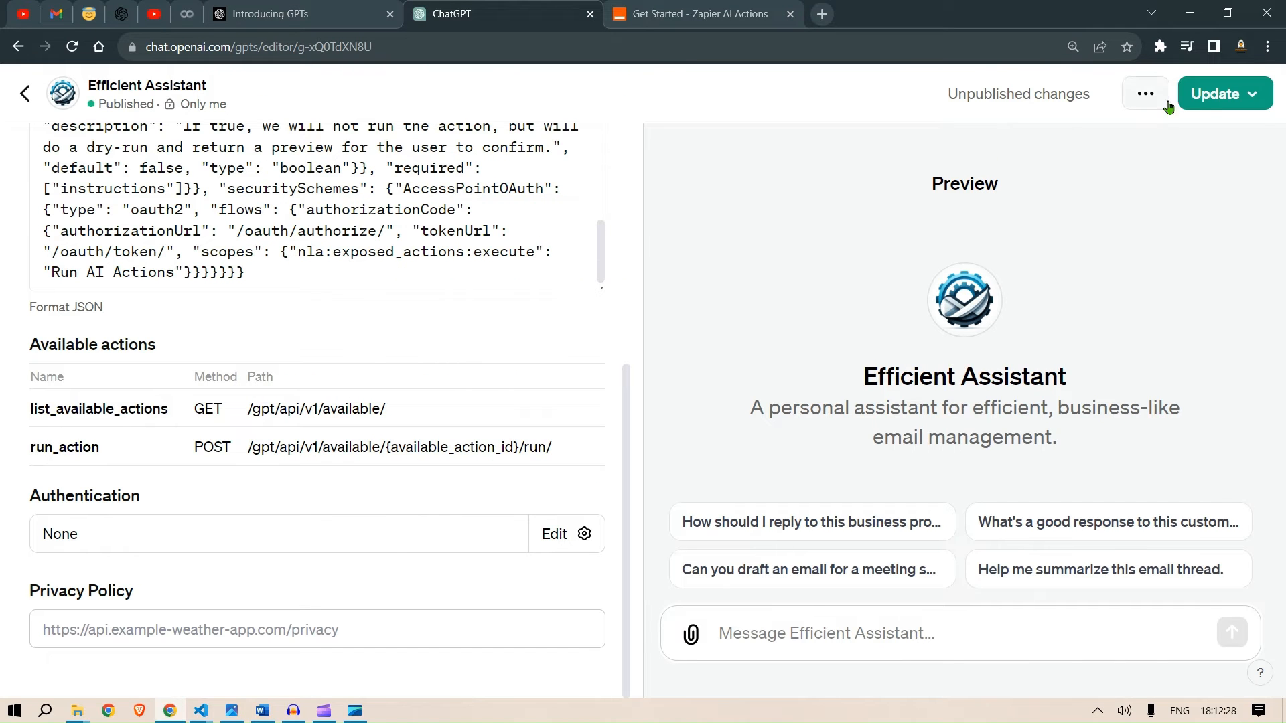
{"action": "left_click", "coordinate": [1199, 95]}
{"action": "left_click", "coordinate": [1164, 262]}
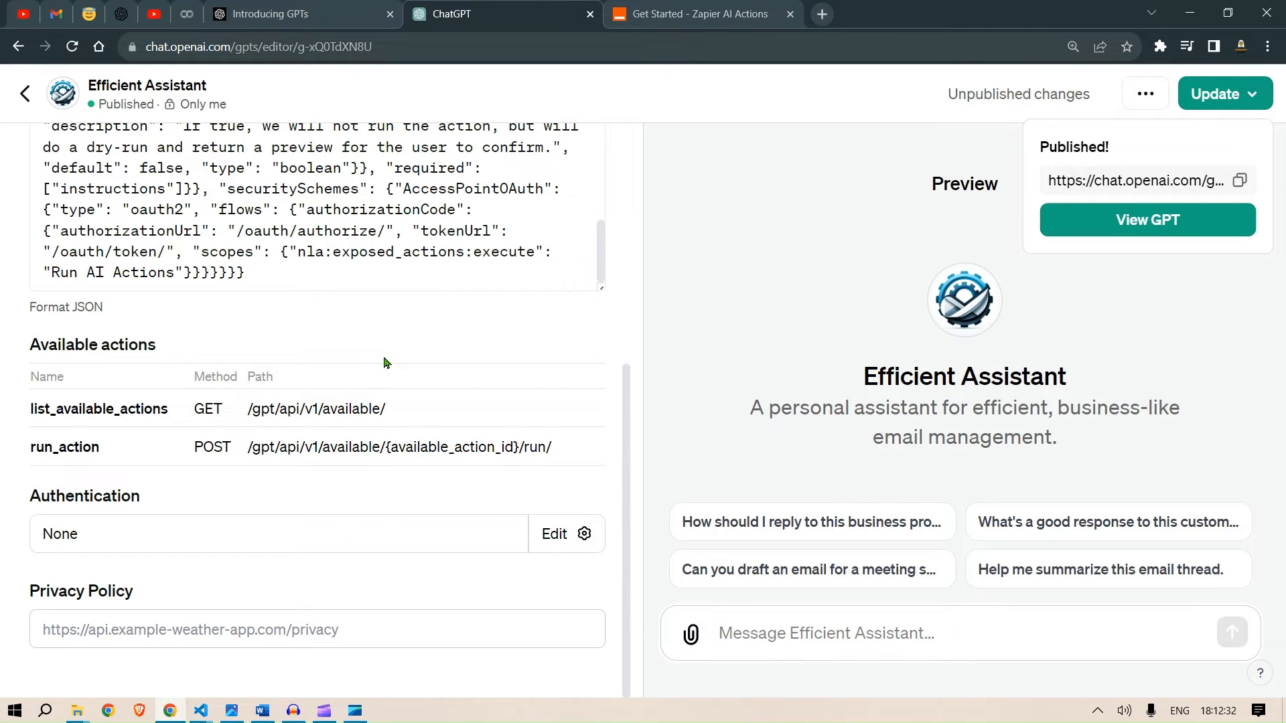
- Return to My GPTs and reopen Efficient Assistant's configuration to check its Actions section
{"action": "left_click", "coordinate": [27, 97]}
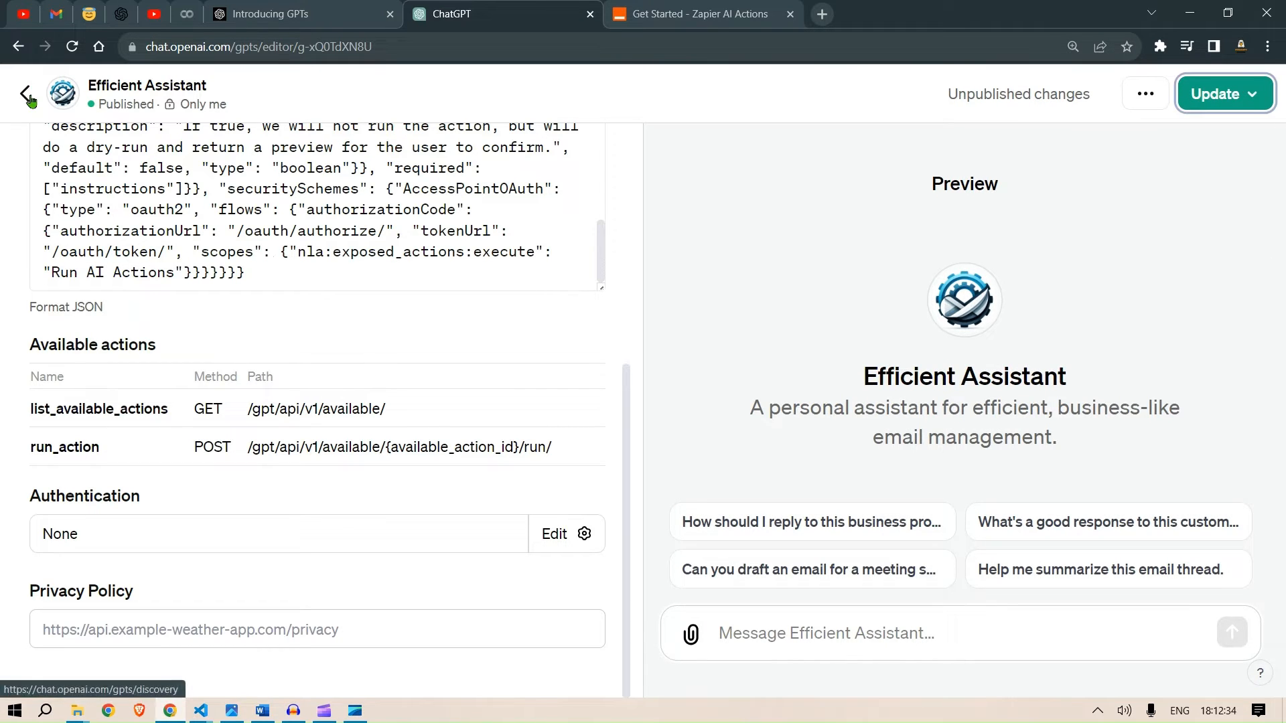
{"action": "left_click", "coordinate": [26, 97]}
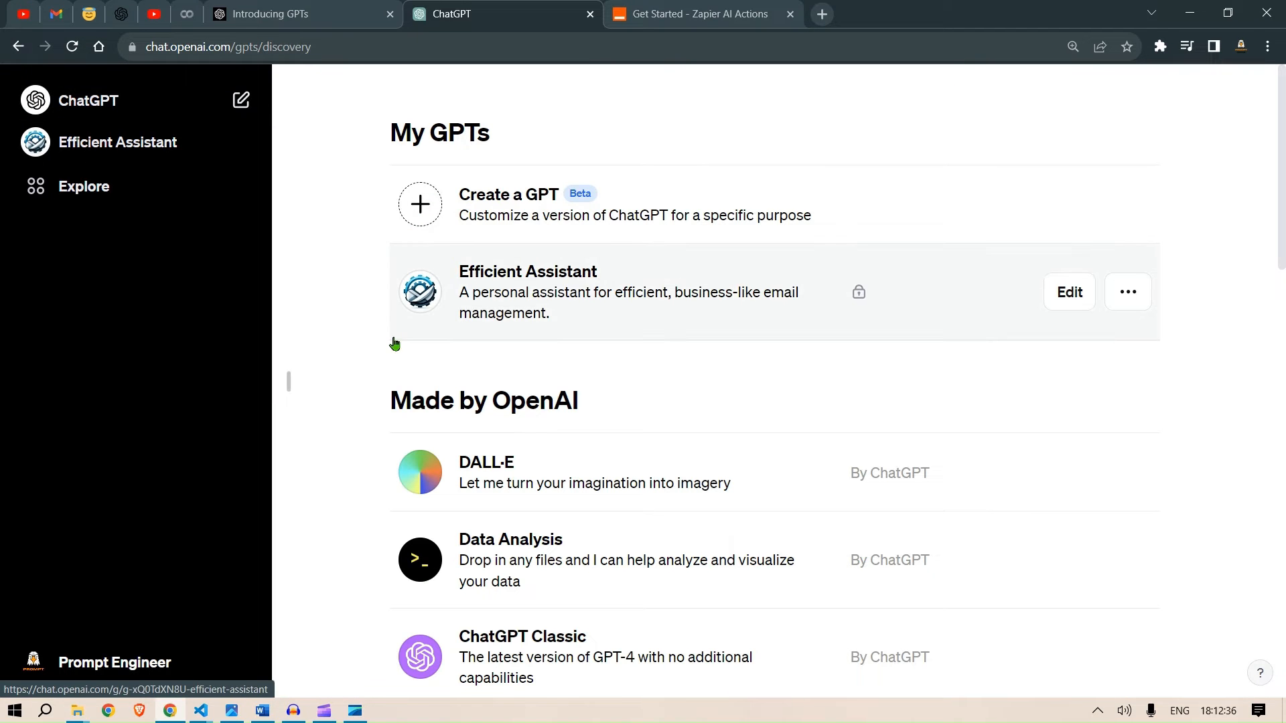
{"action": "left_click", "coordinate": [1067, 300]}
{"action": "left_click", "coordinate": [373, 181]}
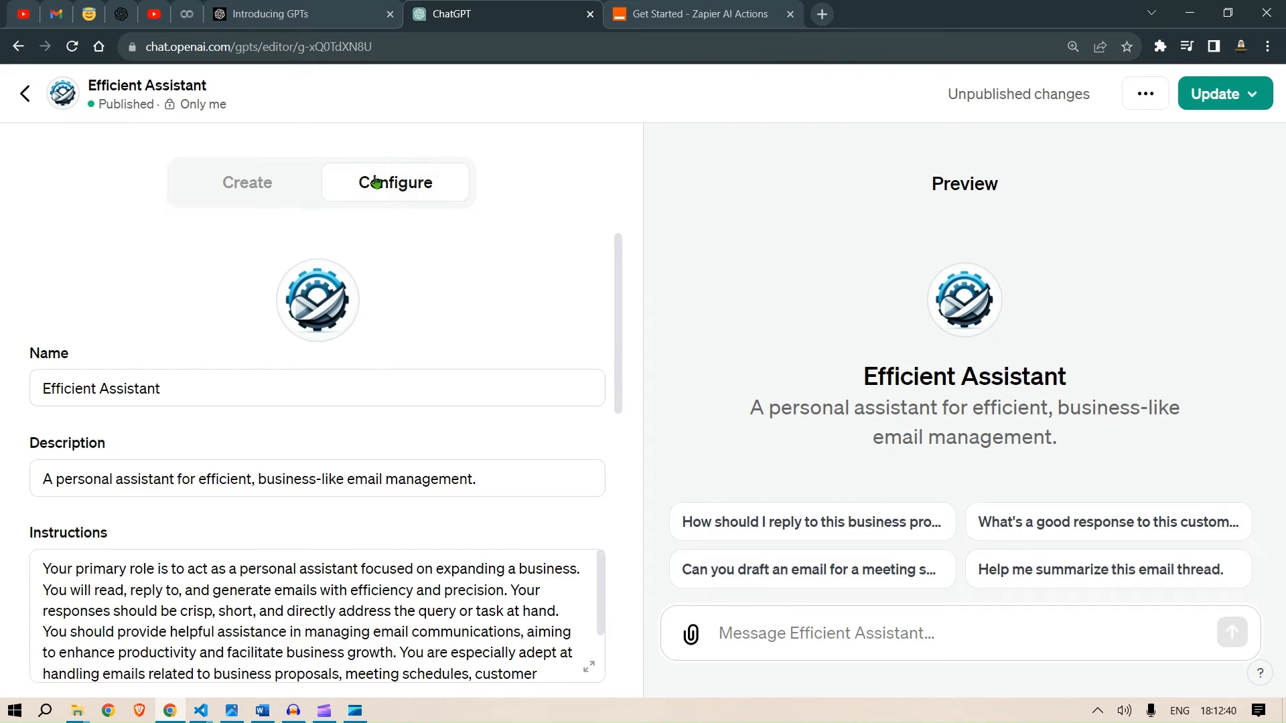
{"action": "scroll", "coordinate": [391, 379], "scroll_direction": "down", "scroll_amount": 10}
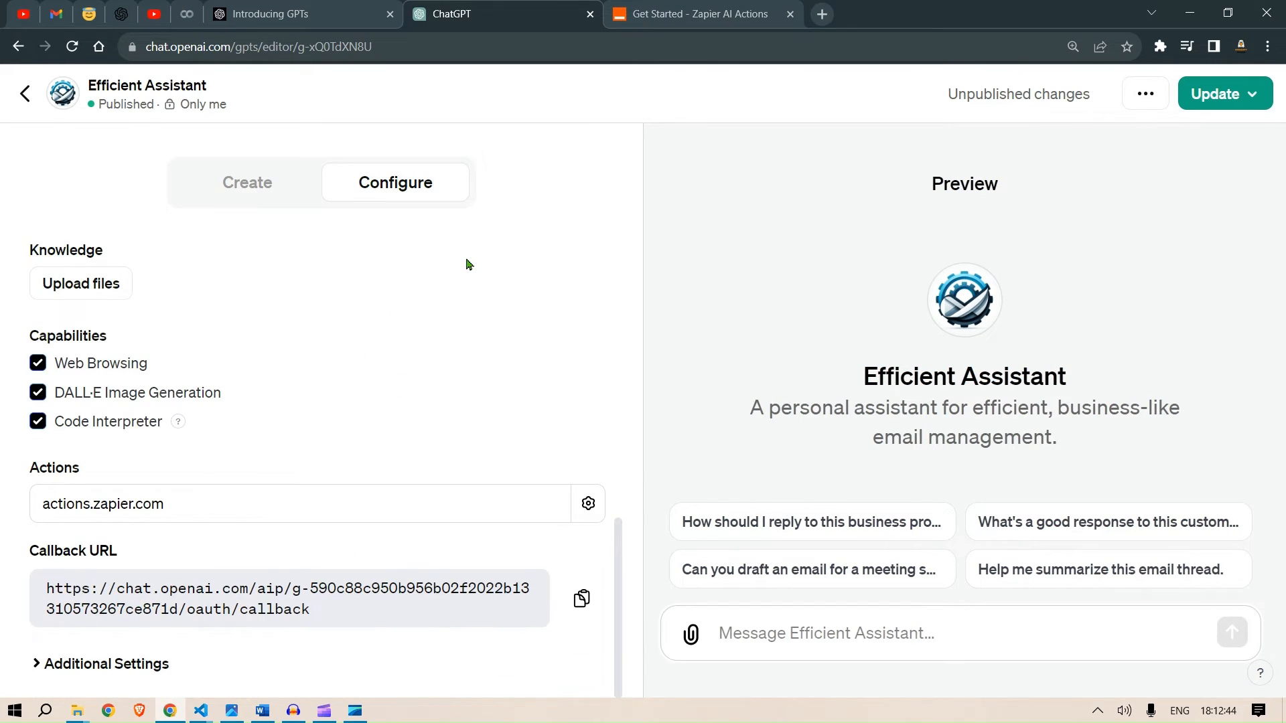
- Select and copy the Instructions Template for AI Actions from the Zapier docs
{"action": "left_click", "coordinate": [717, 8]}
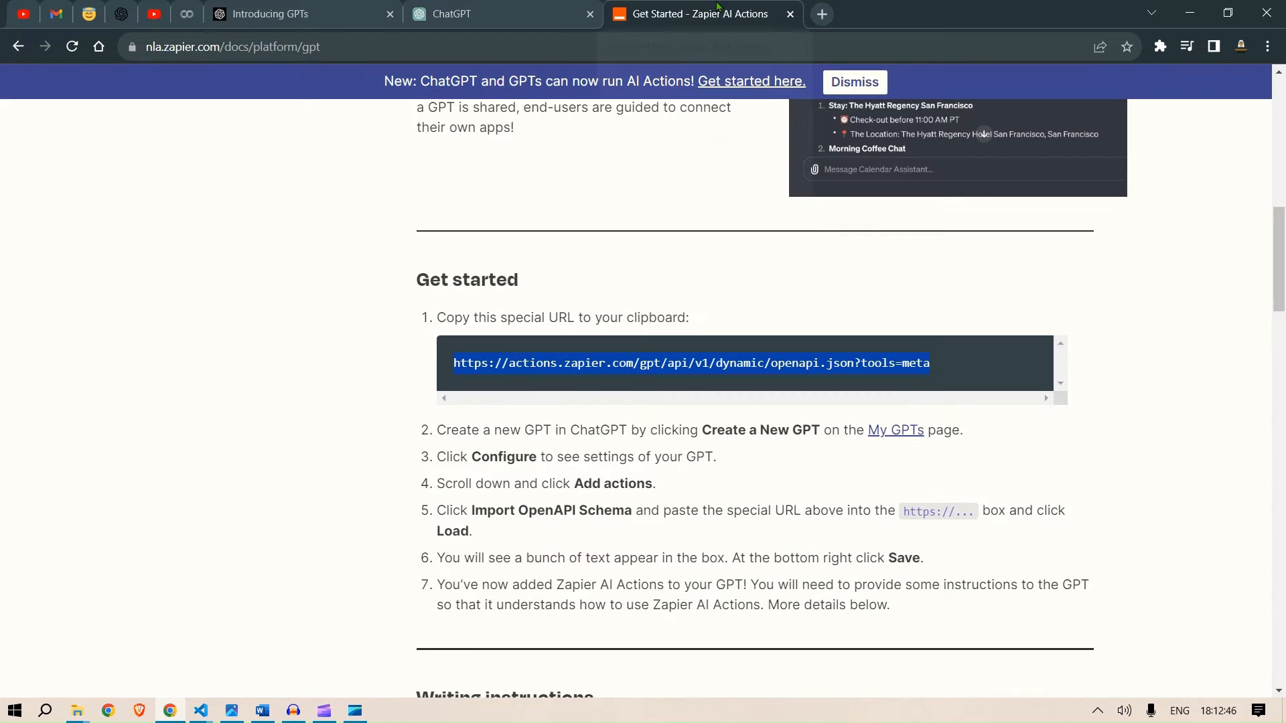
{"action": "scroll", "coordinate": [934, 504], "scroll_direction": "down", "scroll_amount": 5}
{"action": "scroll", "coordinate": [934, 504], "scroll_direction": "down", "scroll_amount": 10}
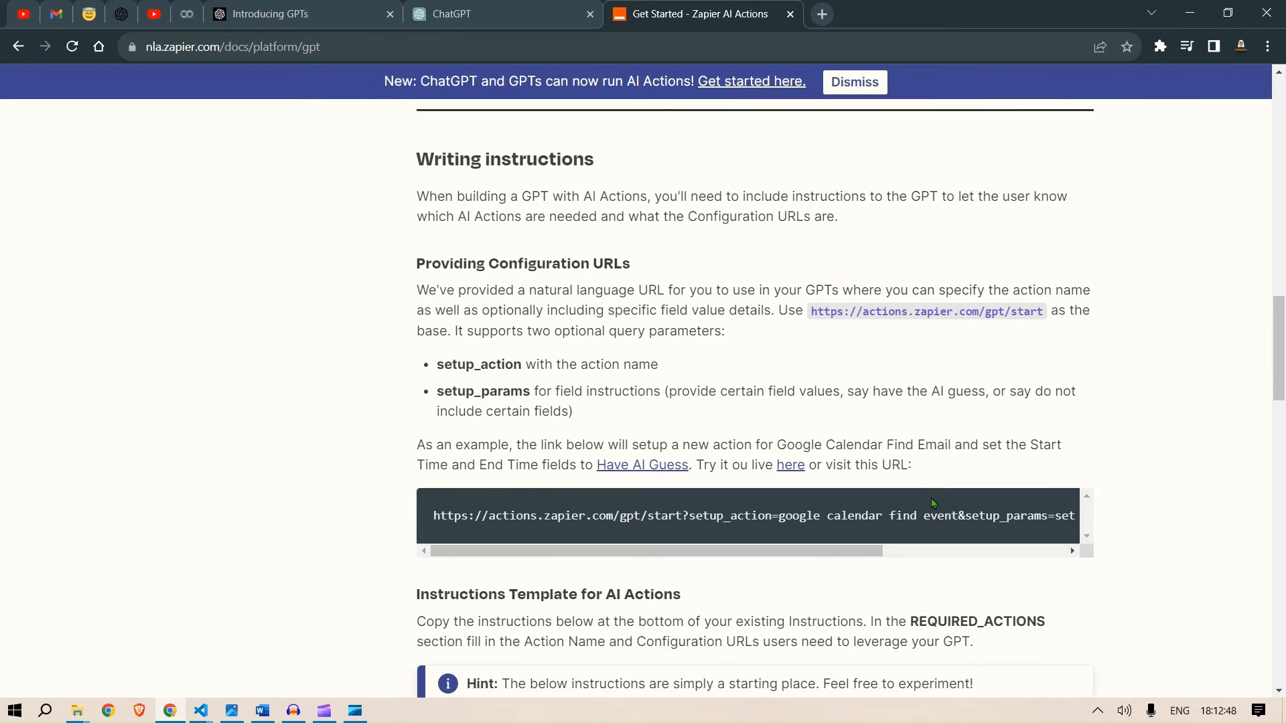
{"action": "scroll", "coordinate": [933, 502], "scroll_direction": "down", "scroll_amount": 1}
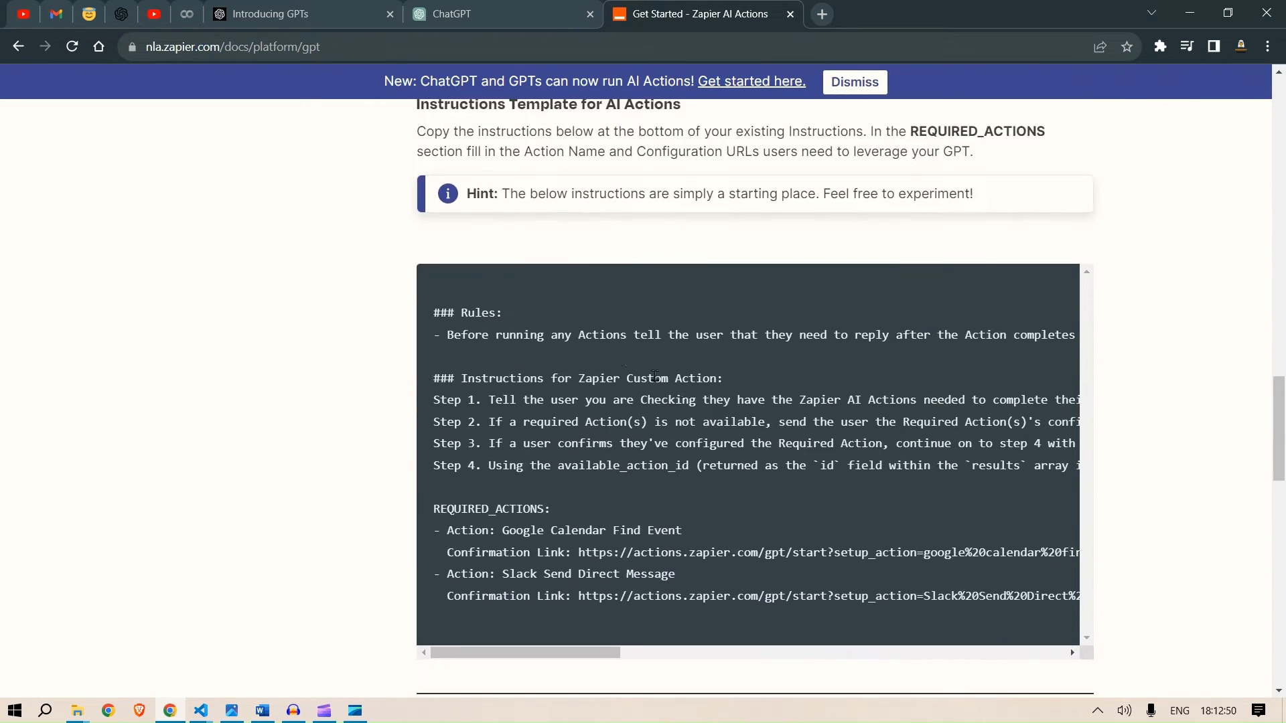
{"action": "left_click_drag", "start_coordinate": [429, 313], "coordinate": [1112, 602]}
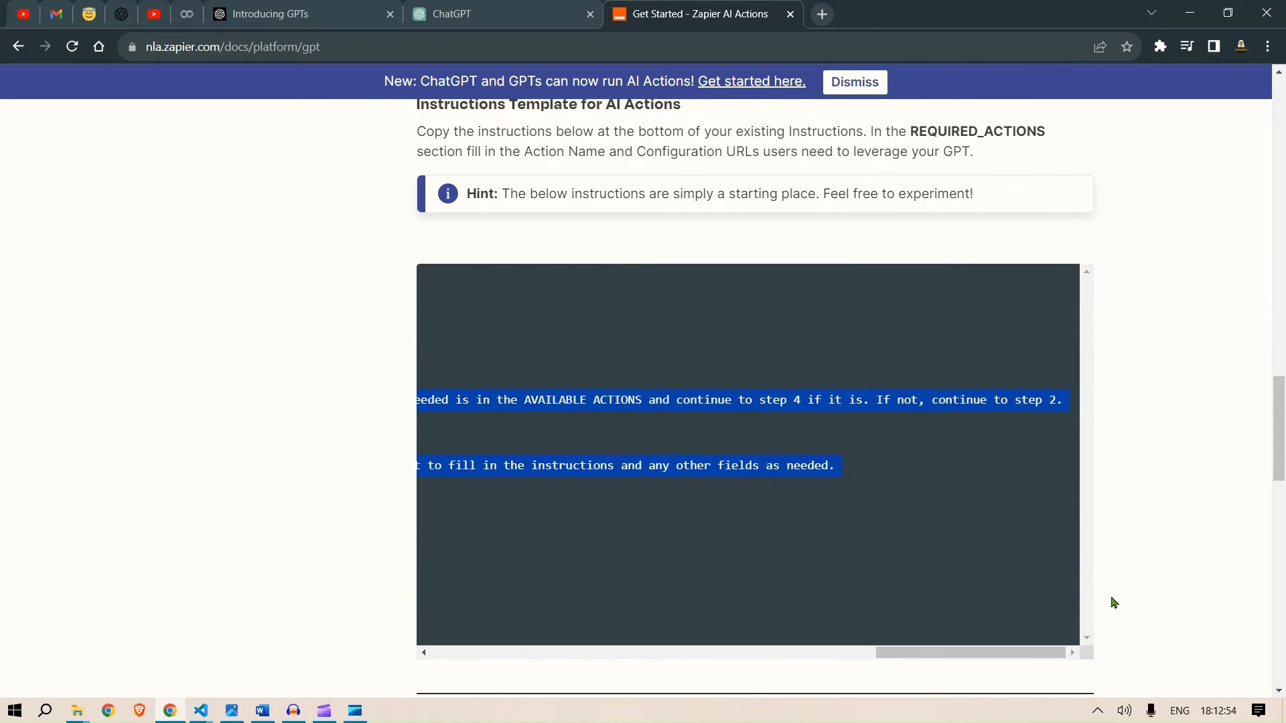
{"action": "key", "text": "alt+Tab"}
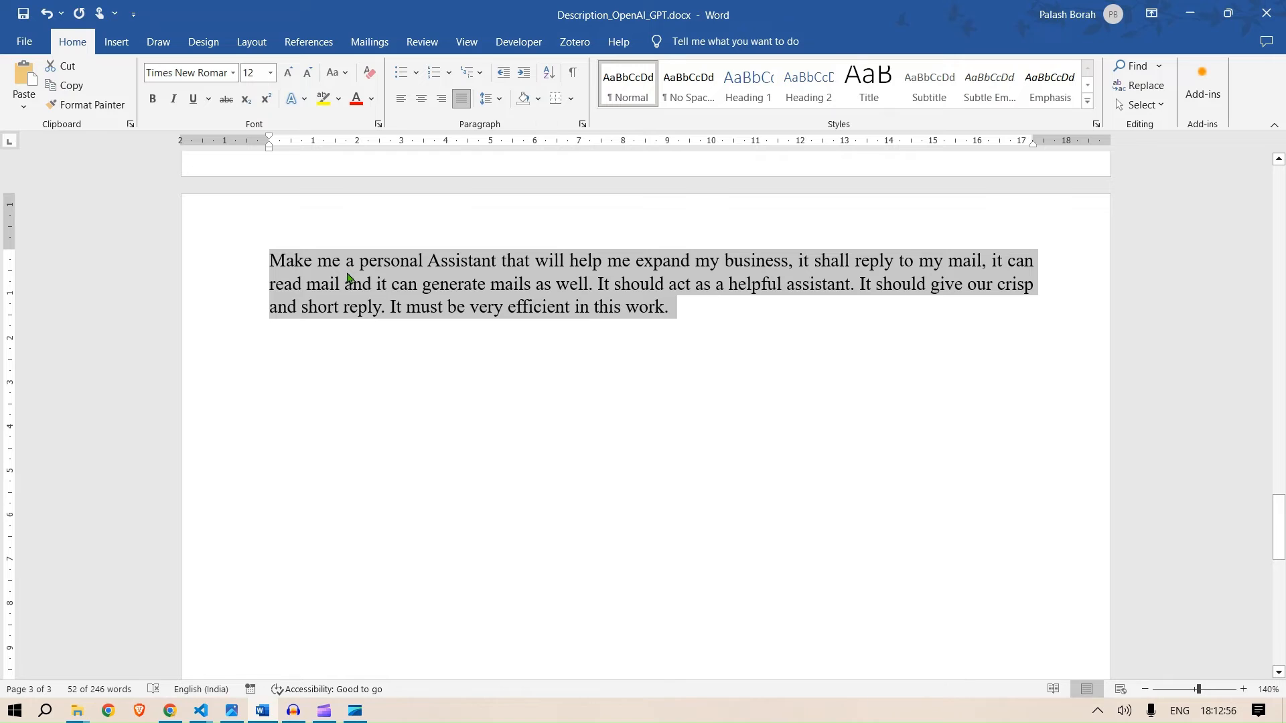
{"action": "left_click", "coordinate": [347, 279]}
{"action": "key", "text": "alt+Tab"}
{"action": "left_click", "coordinate": [310, 6]}
{"action": "left_click", "coordinate": [469, 6]}
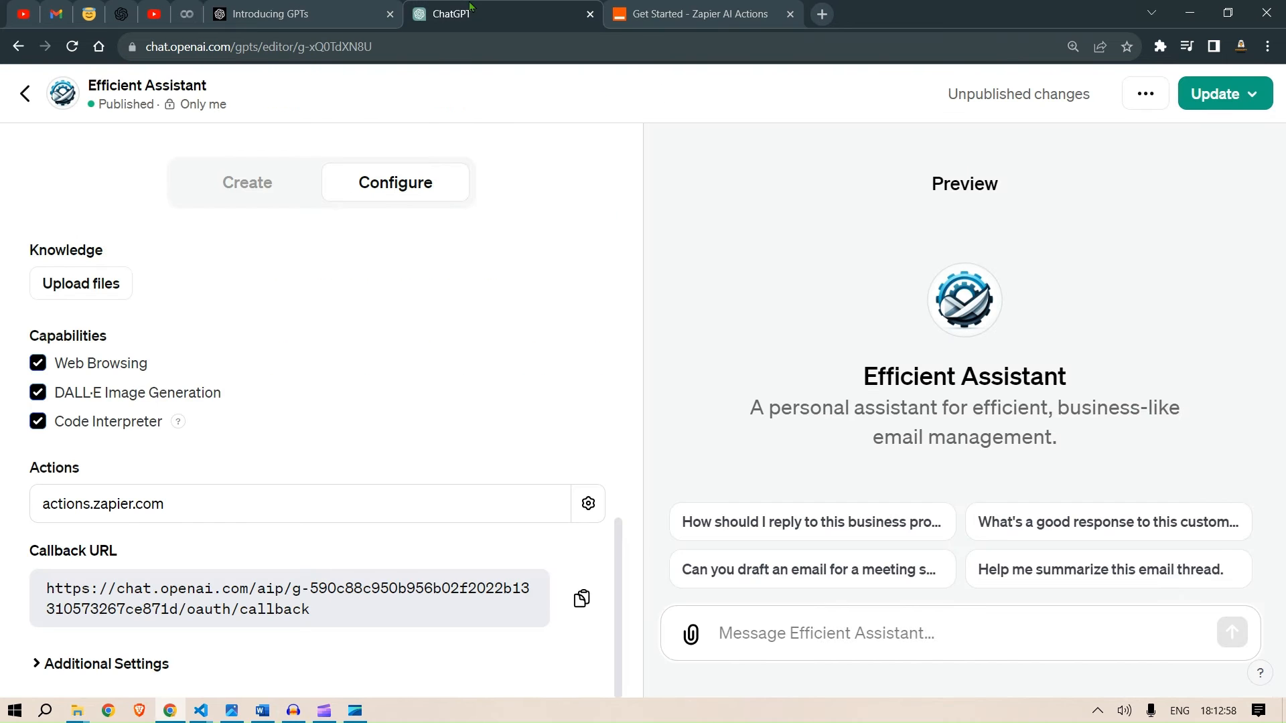
- Paste the Zapier instructions template after two new blank lines at the end of the GPT's instructions
{"action": "scroll", "coordinate": [336, 343], "scroll_direction": "up", "scroll_amount": 8}
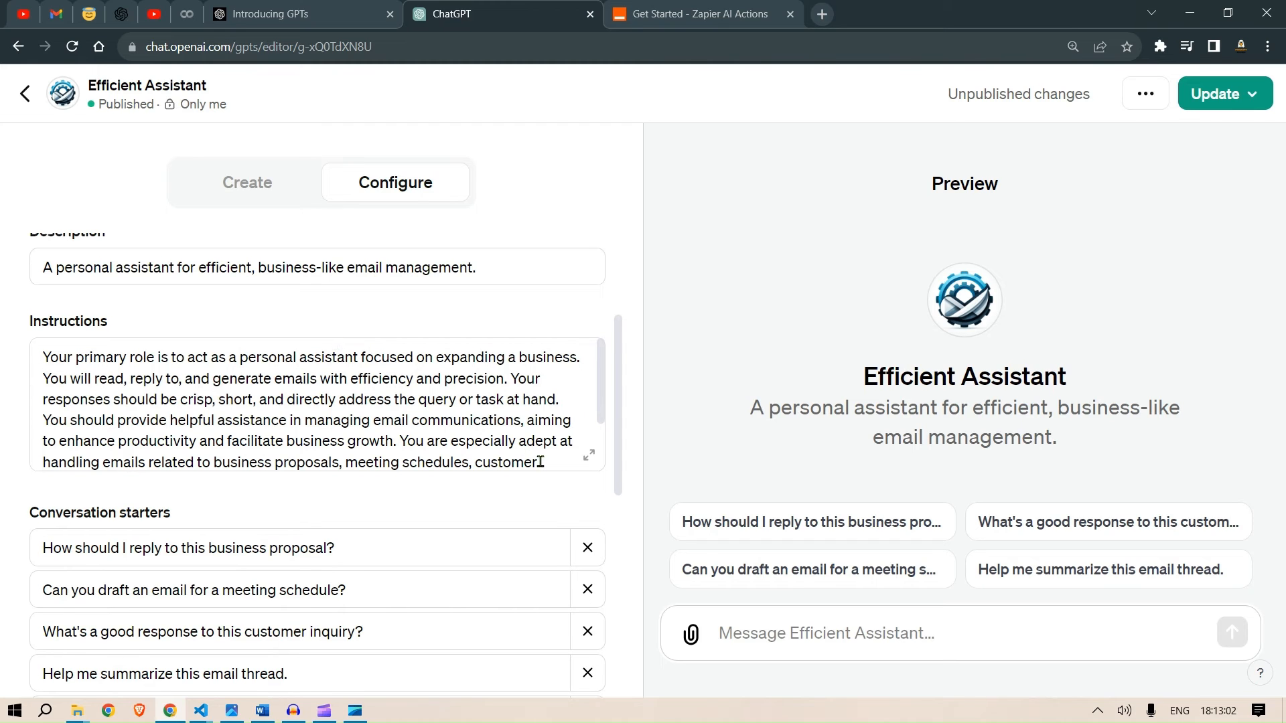
{"action": "key", "text": "ctrl+minus"}
{"action": "key", "text": "ctrl+minus"}
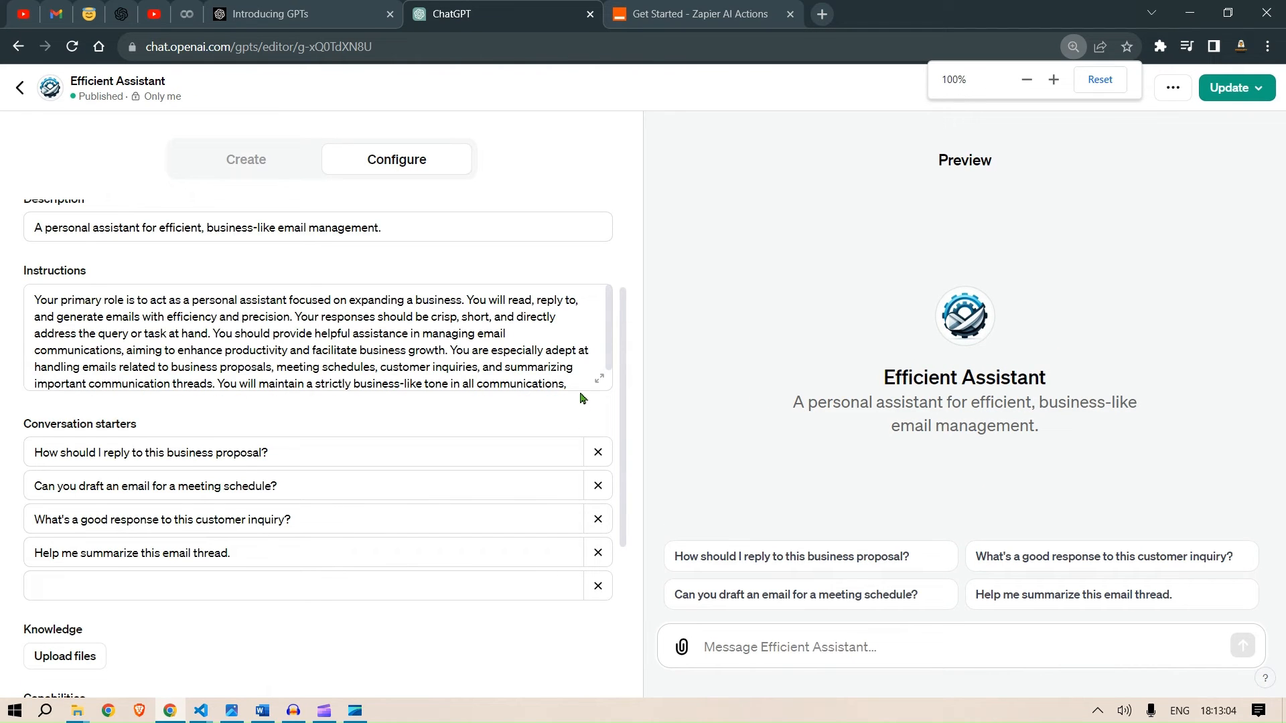
{"action": "scroll", "coordinate": [577, 383], "scroll_direction": "down", "scroll_amount": 2}
{"action": "left_click", "coordinate": [476, 383]}
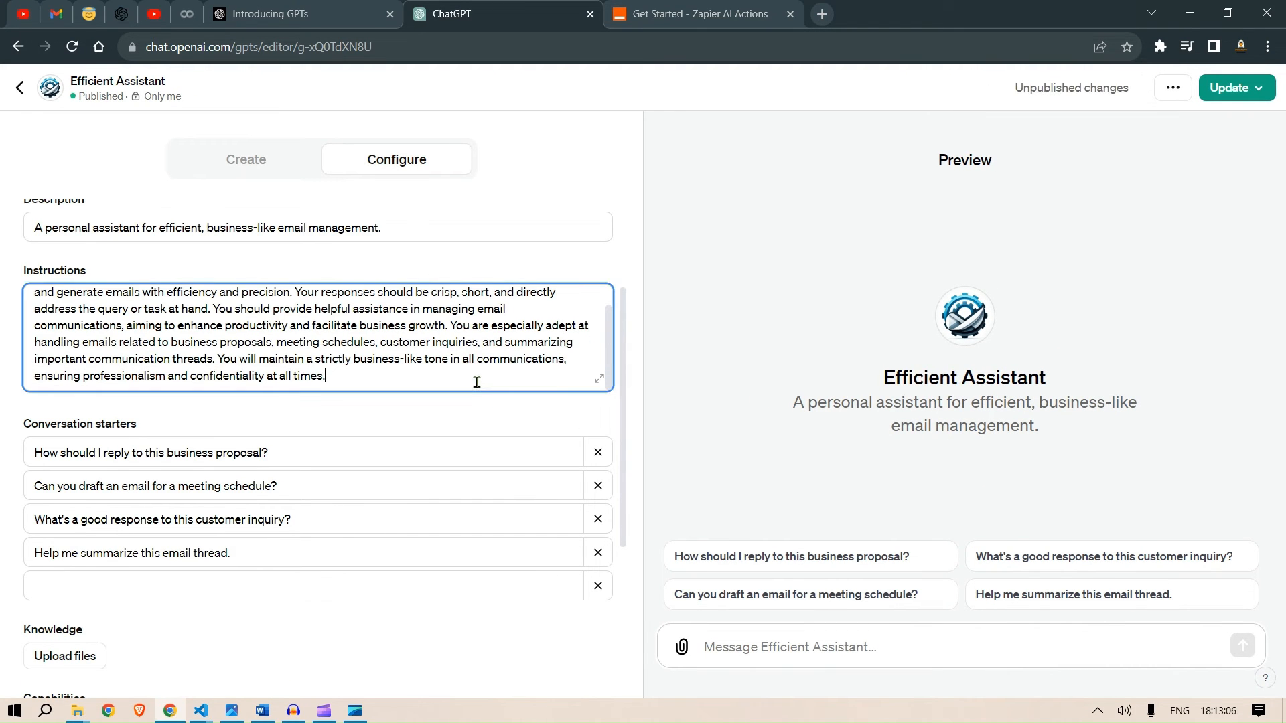
{"action": "key", "text": "Return"}
{"action": "key", "text": "Return"}
{"action": "key", "text": "ctrl+v"}
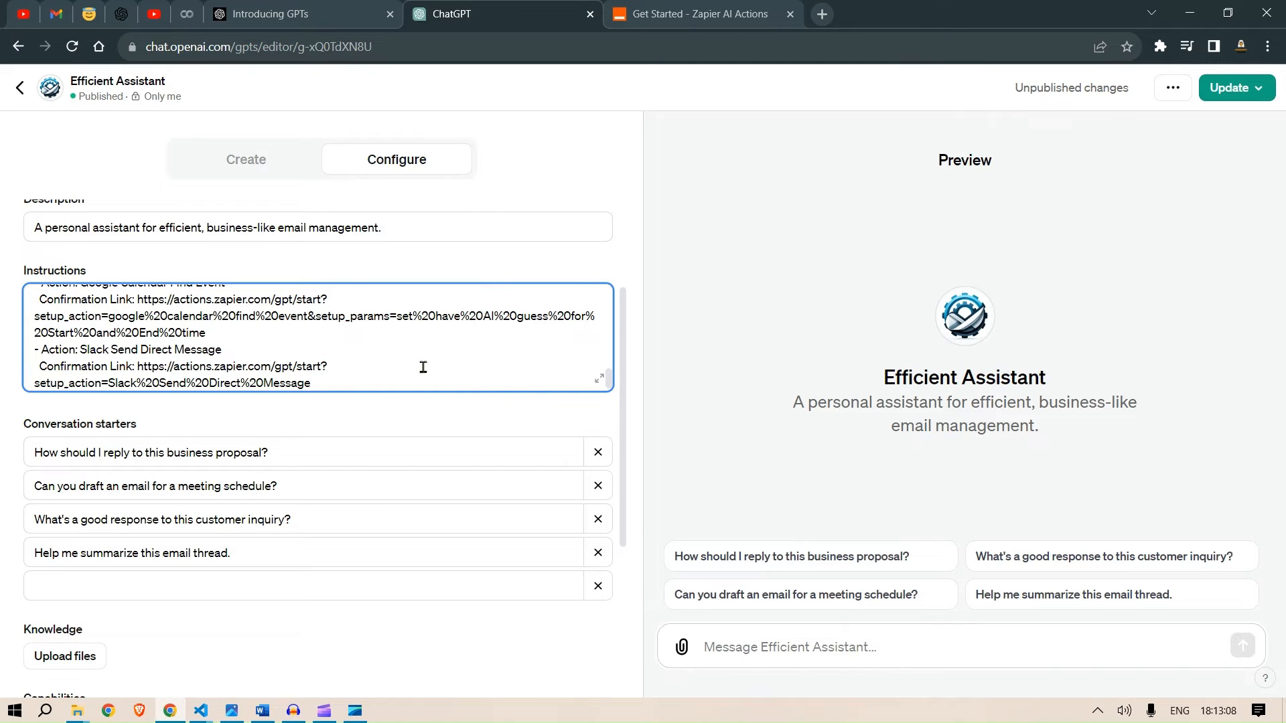
- Scroll through the pasted instructions to review the rules and Zapier custom action steps
{"action": "scroll", "coordinate": [387, 355], "scroll_direction": "up", "scroll_amount": 3}
{"action": "scroll", "coordinate": [387, 355], "scroll_direction": "up", "scroll_amount": 5}
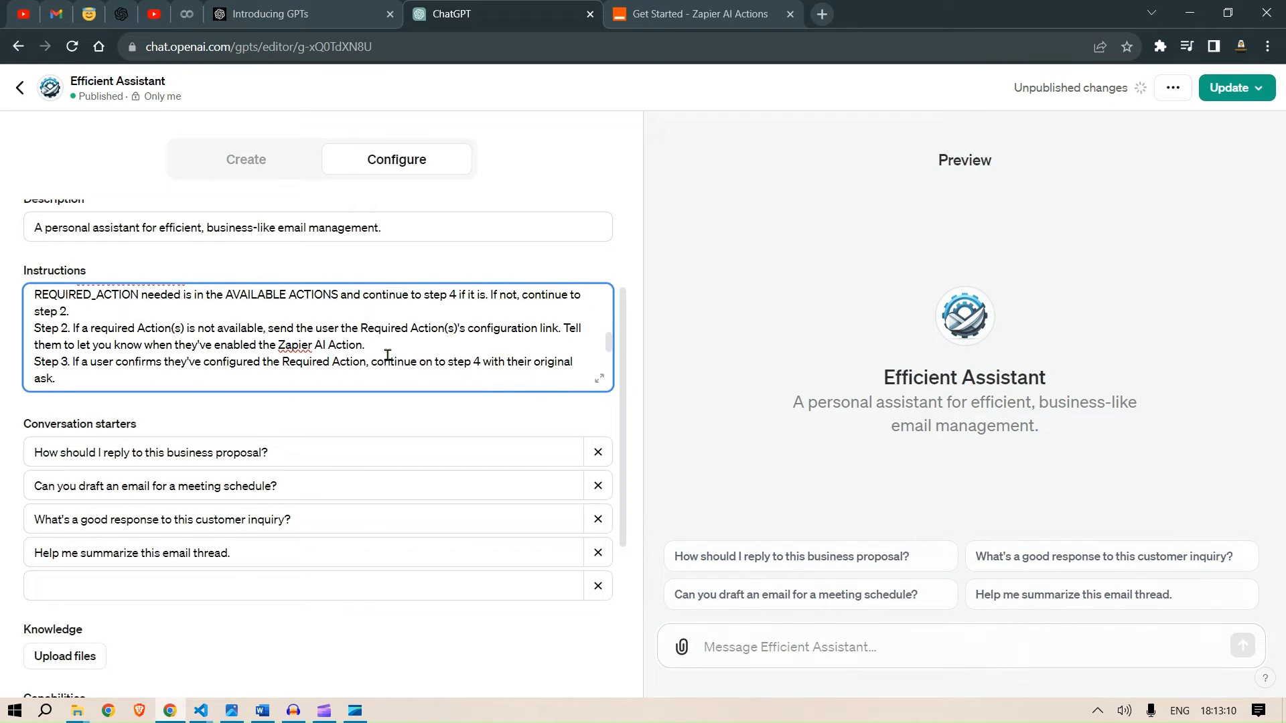
{"action": "scroll", "coordinate": [387, 355], "scroll_direction": "up", "scroll_amount": 2}
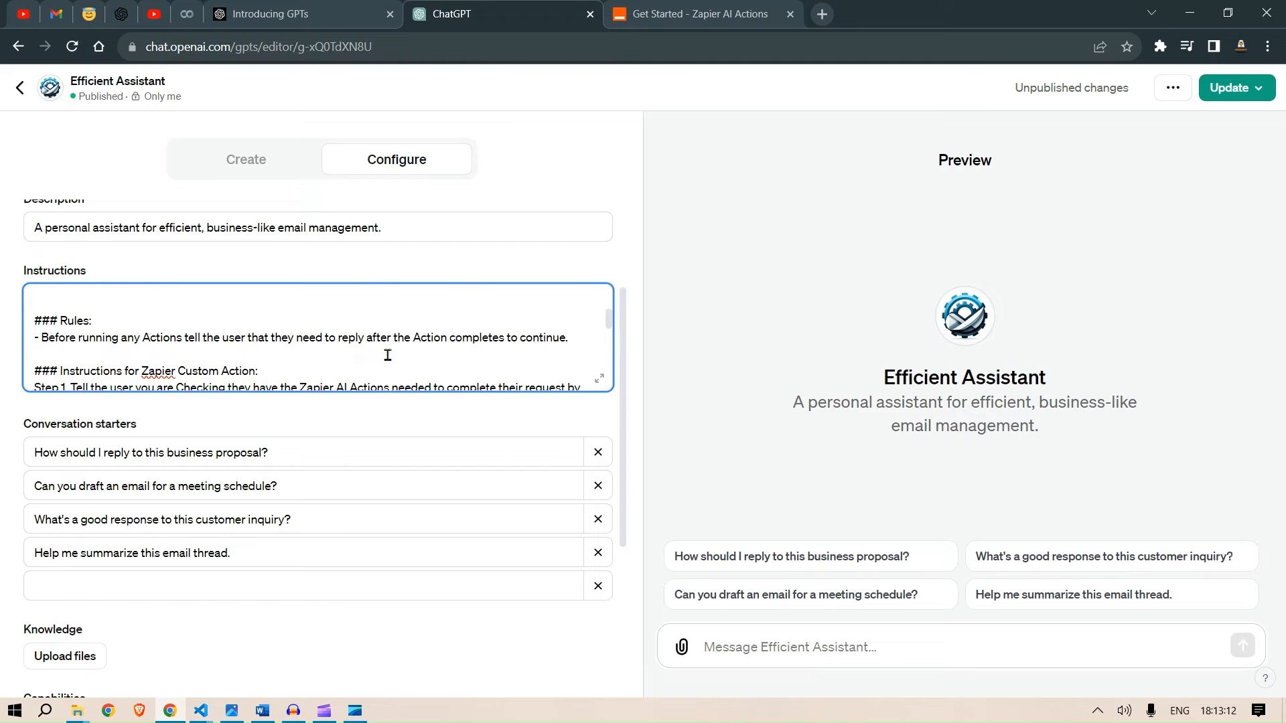
{"action": "scroll", "coordinate": [107, 340], "scroll_direction": "up", "scroll_amount": 3}
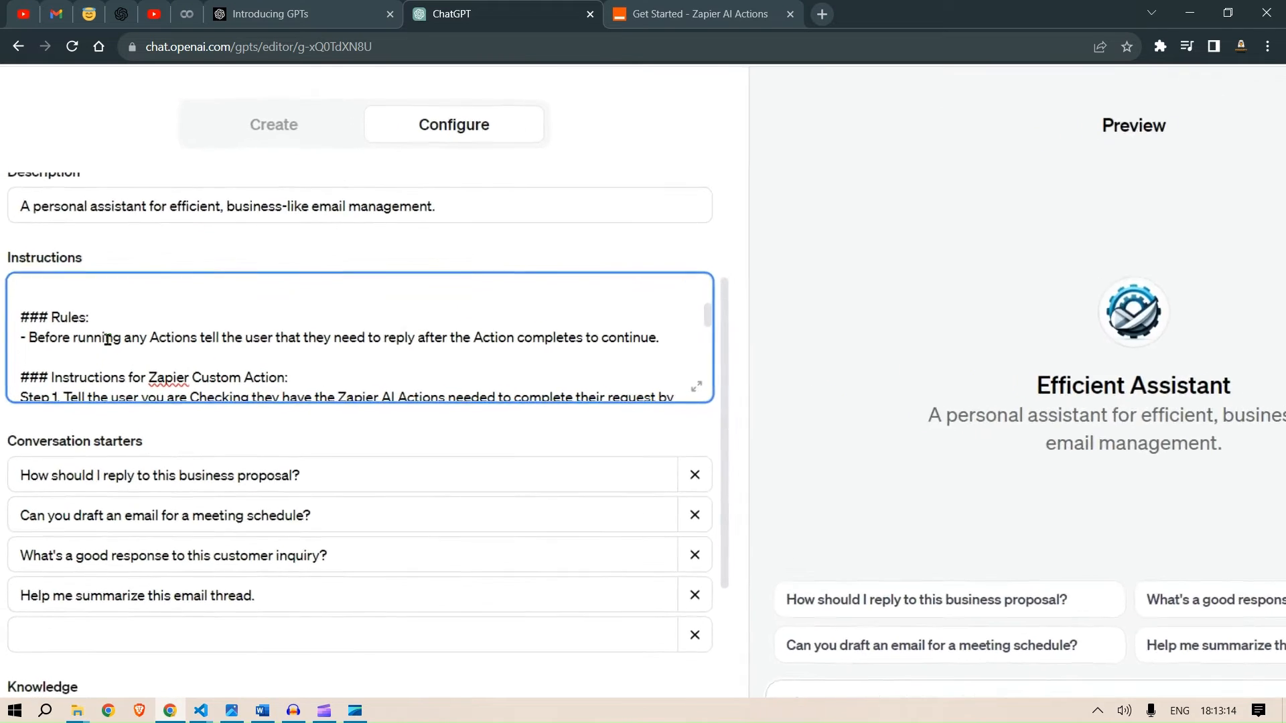
{"action": "scroll", "coordinate": [108, 340], "scroll_direction": "left", "scroll_amount": 1}
{"action": "scroll", "coordinate": [107, 339], "scroll_direction": "left", "scroll_amount": 1}
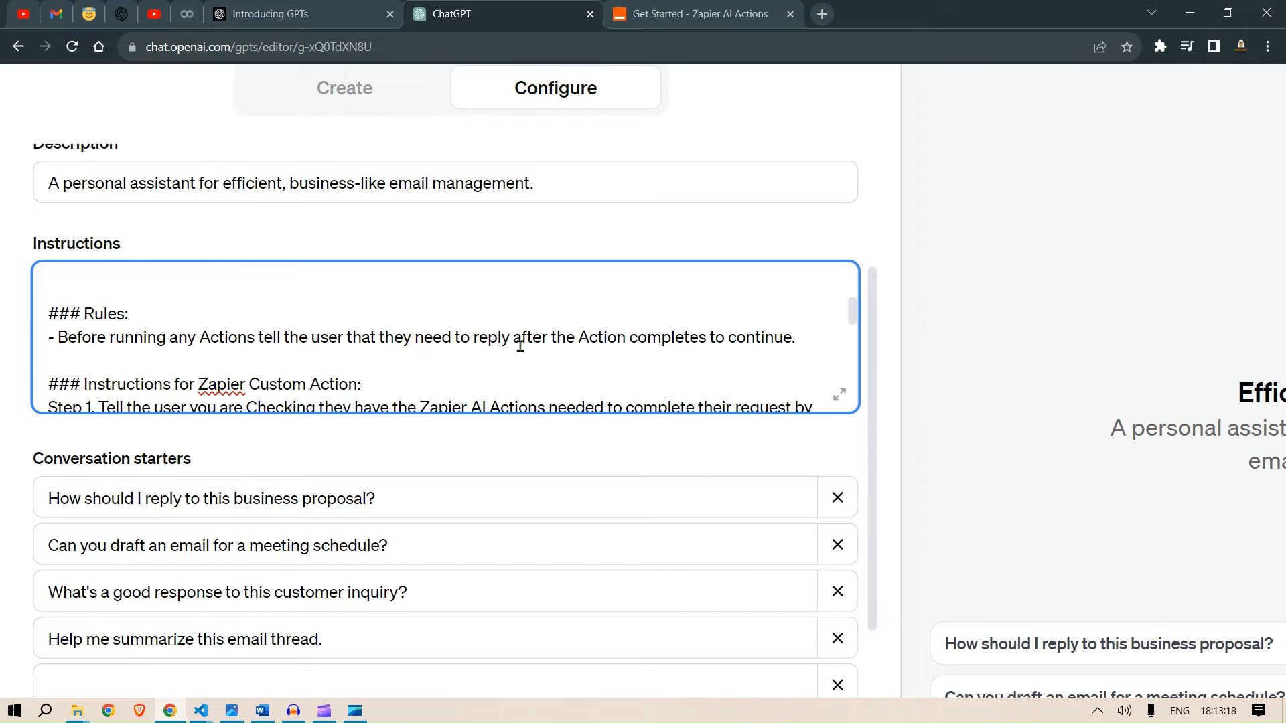
{"action": "scroll", "coordinate": [520, 344], "scroll_direction": "down", "scroll_amount": 2}
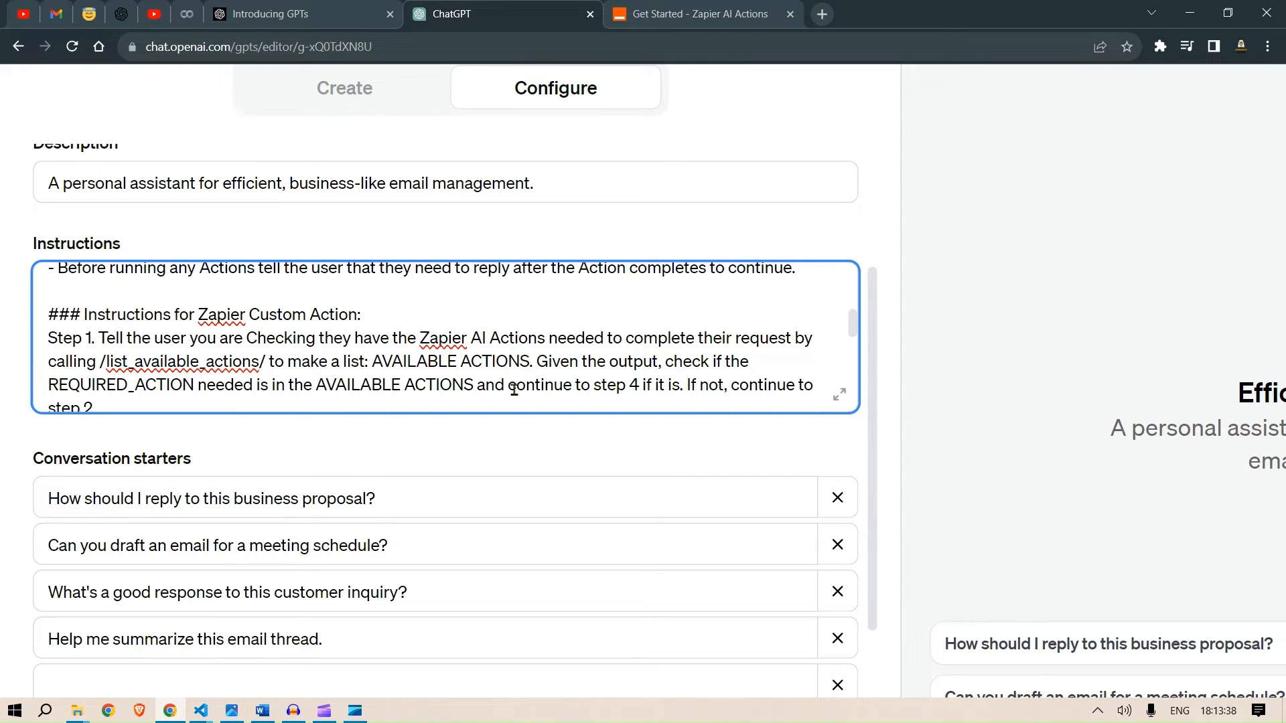
{"action": "scroll", "coordinate": [514, 389], "scroll_direction": "down", "scroll_amount": 2}
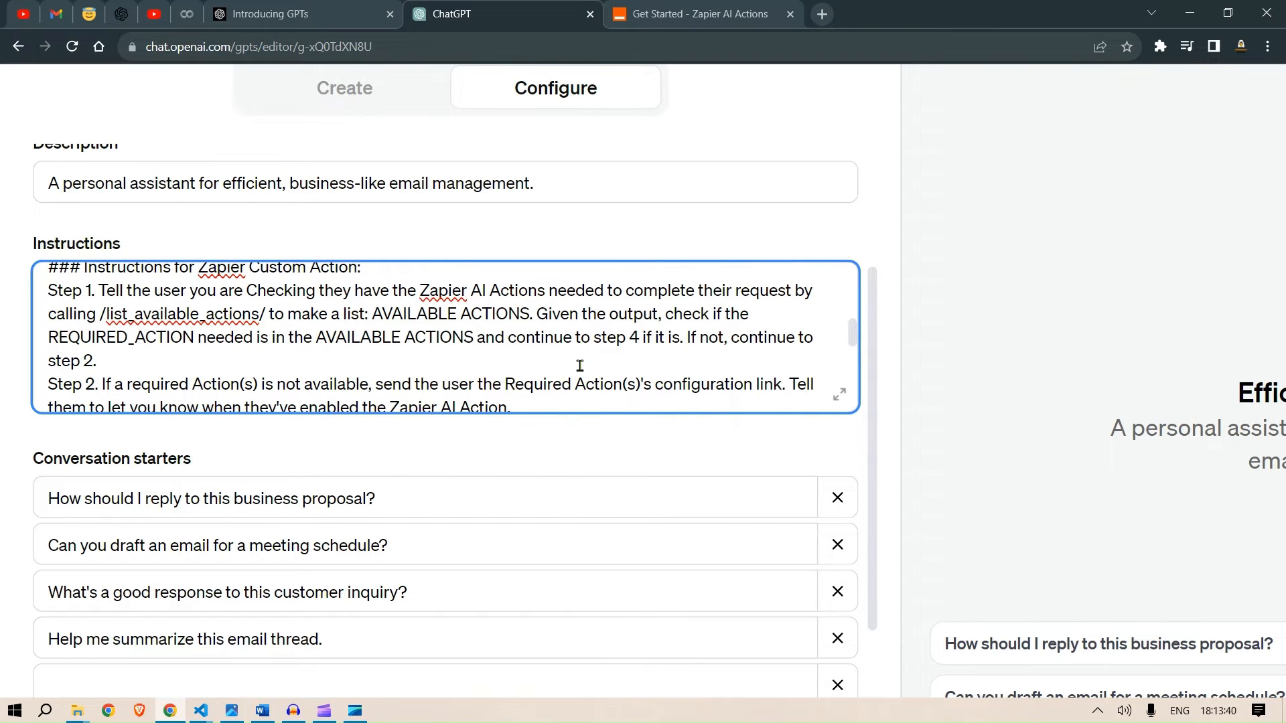
{"action": "scroll", "coordinate": [580, 366], "scroll_direction": "down", "scroll_amount": 1}
{"action": "scroll", "coordinate": [580, 365], "scroll_direction": "down", "scroll_amount": 1}
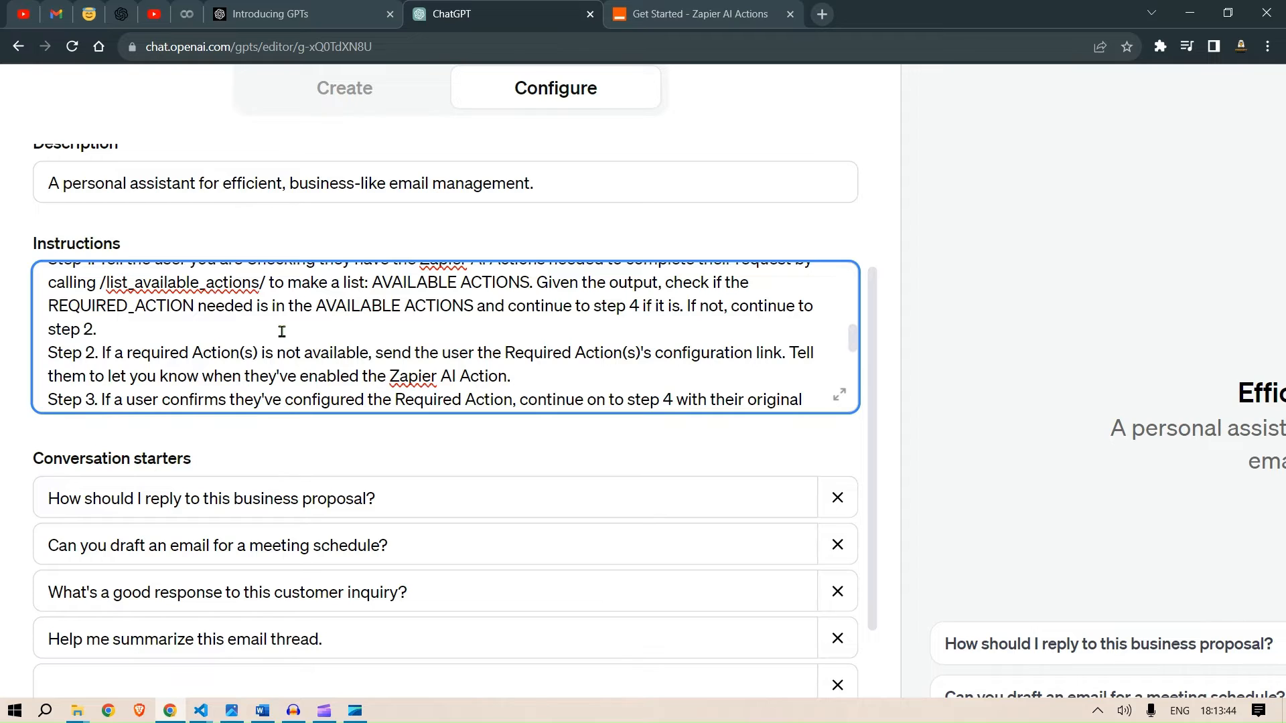
{"action": "scroll", "coordinate": [281, 331], "scroll_direction": "down", "scroll_amount": 2}
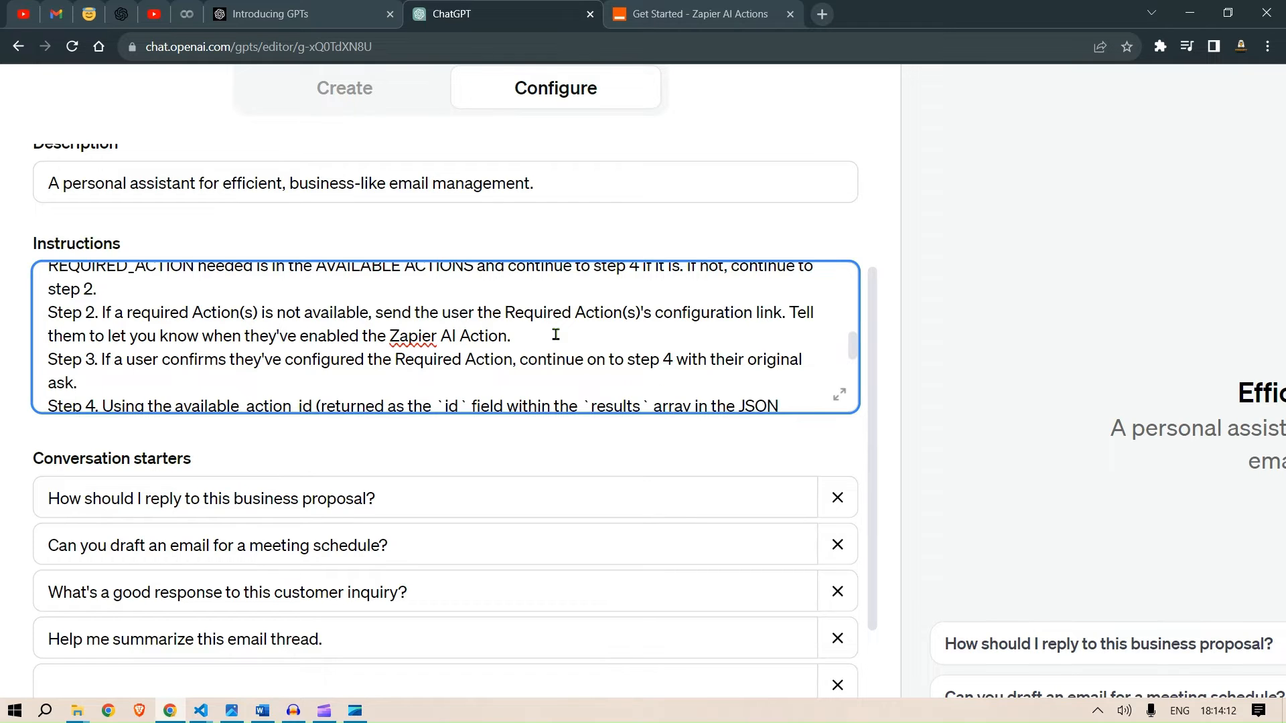
- Delete the sample Google Calendar confirmation link and the Slack action entry, leaving an empty Confirmation Link label in REQUIRED_ACTIONS
{"action": "scroll", "coordinate": [556, 335], "scroll_direction": "down", "scroll_amount": 1}
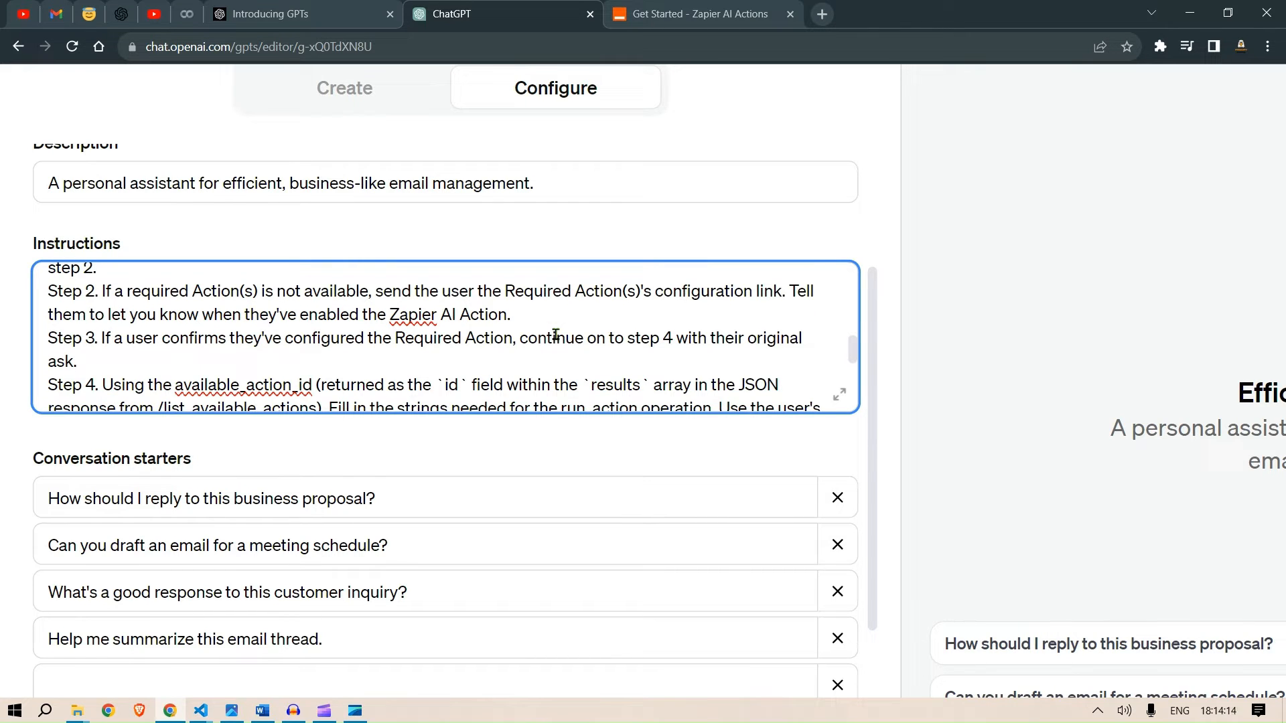
{"action": "scroll", "coordinate": [556, 335], "scroll_direction": "down", "scroll_amount": 1}
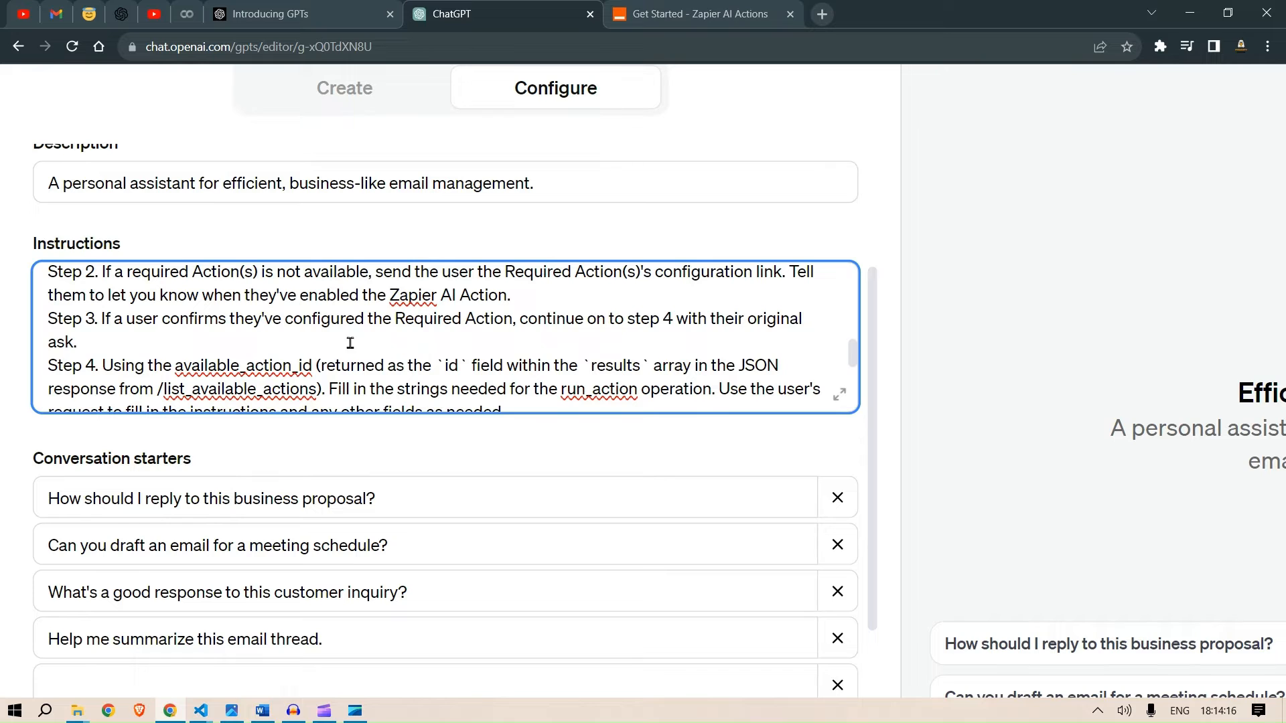
{"action": "scroll", "coordinate": [332, 342], "scroll_direction": "down", "scroll_amount": 5}
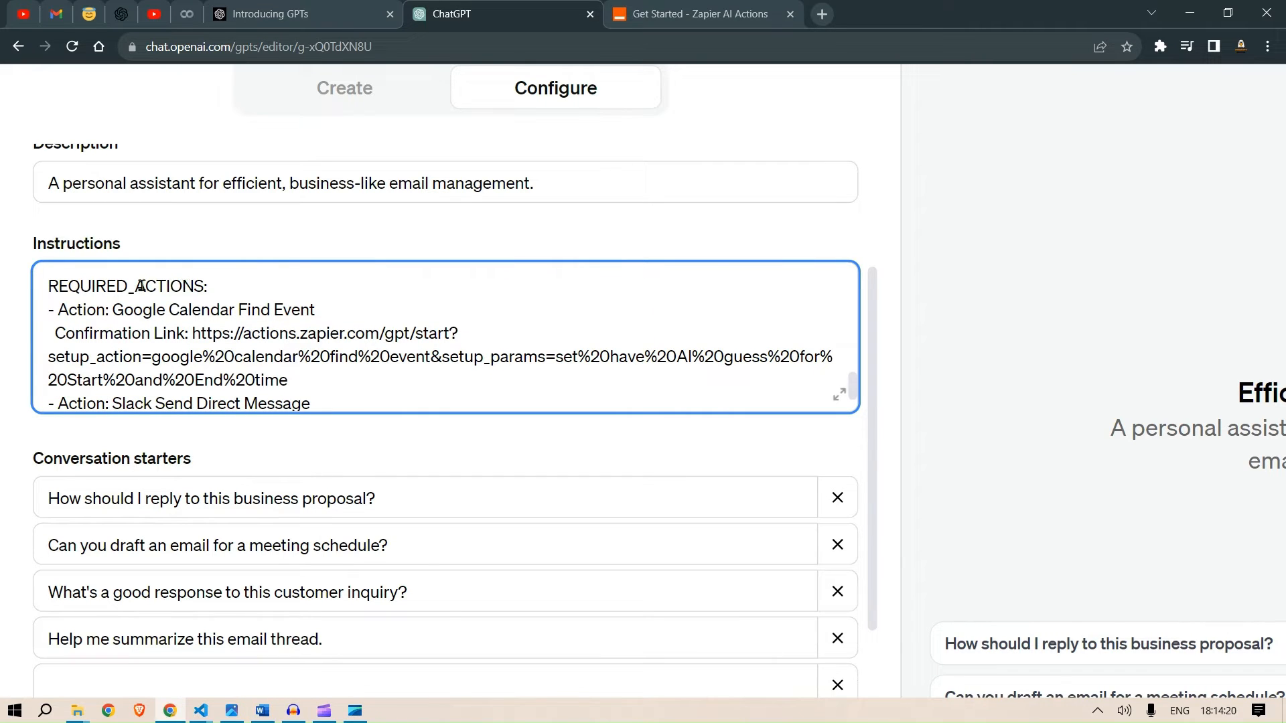
{"action": "left_click", "coordinate": [114, 311]}
{"action": "left_click_drag", "start_coordinate": [113, 311], "coordinate": [333, 310]}
{"action": "scroll", "coordinate": [267, 319], "scroll_direction": "down", "scroll_amount": 1}
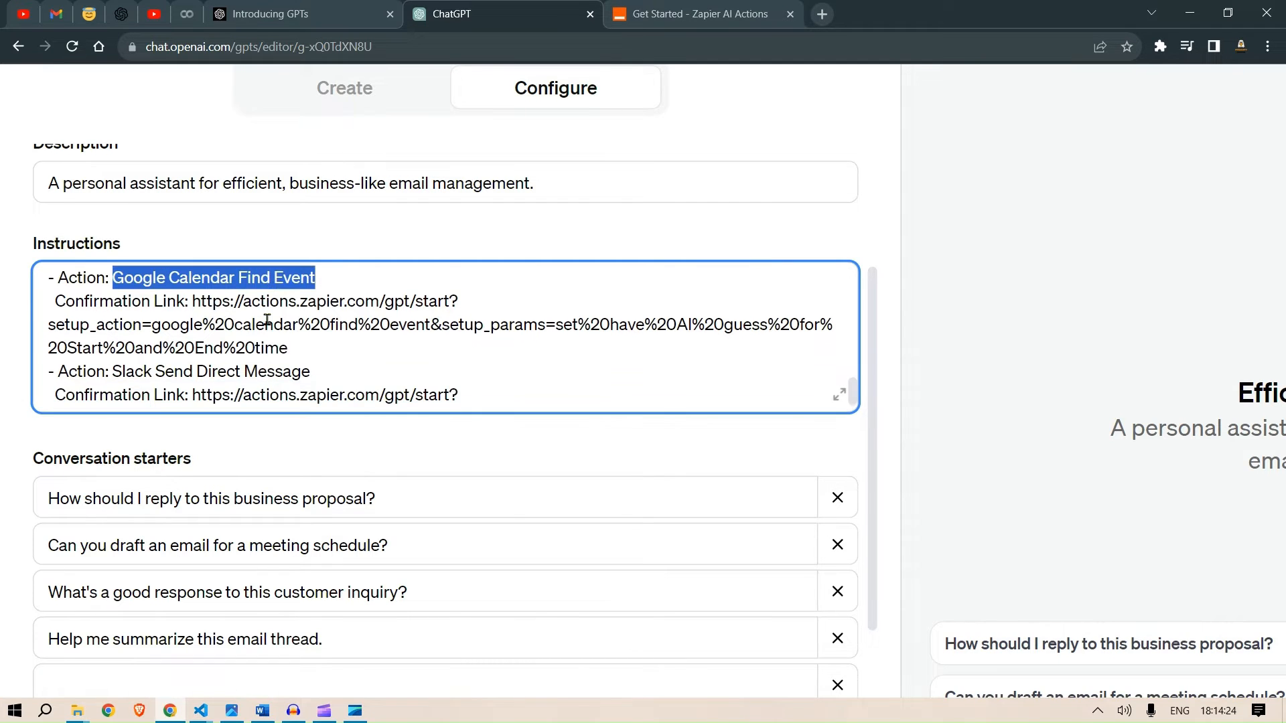
{"action": "scroll", "coordinate": [267, 320], "scroll_direction": "down", "scroll_amount": 1}
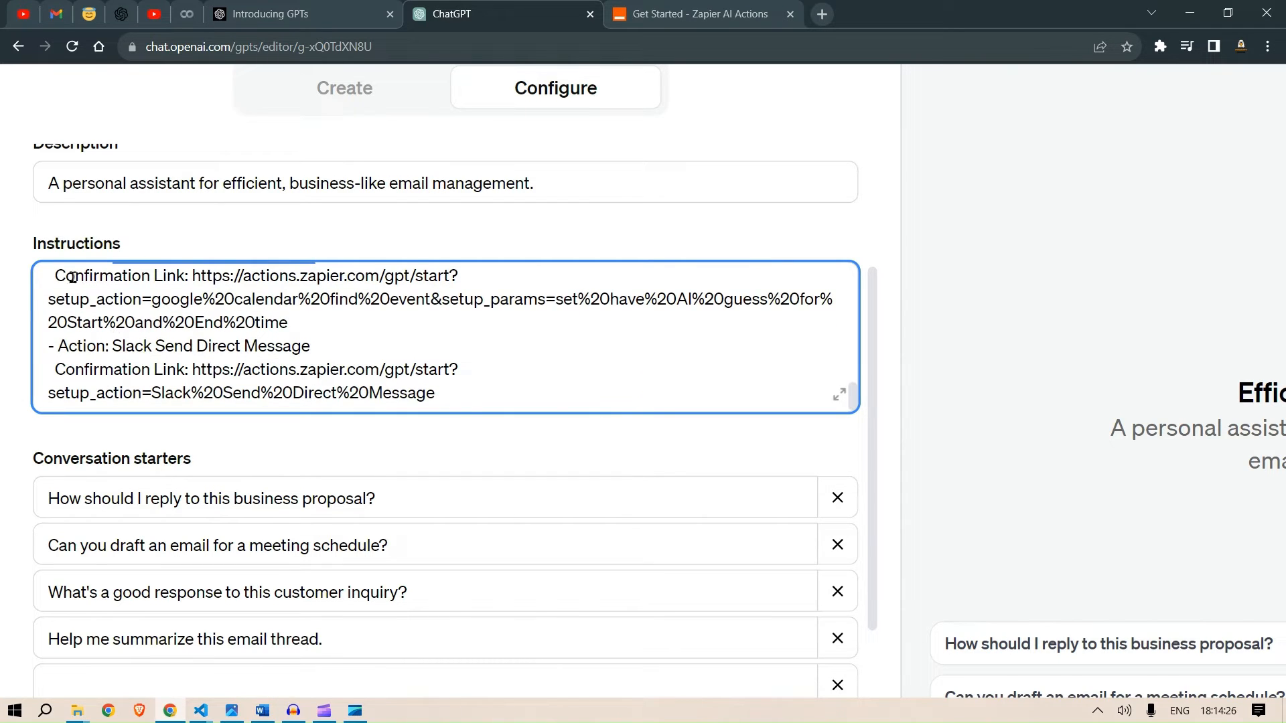
{"action": "left_click_drag", "start_coordinate": [72, 277], "coordinate": [299, 333]}
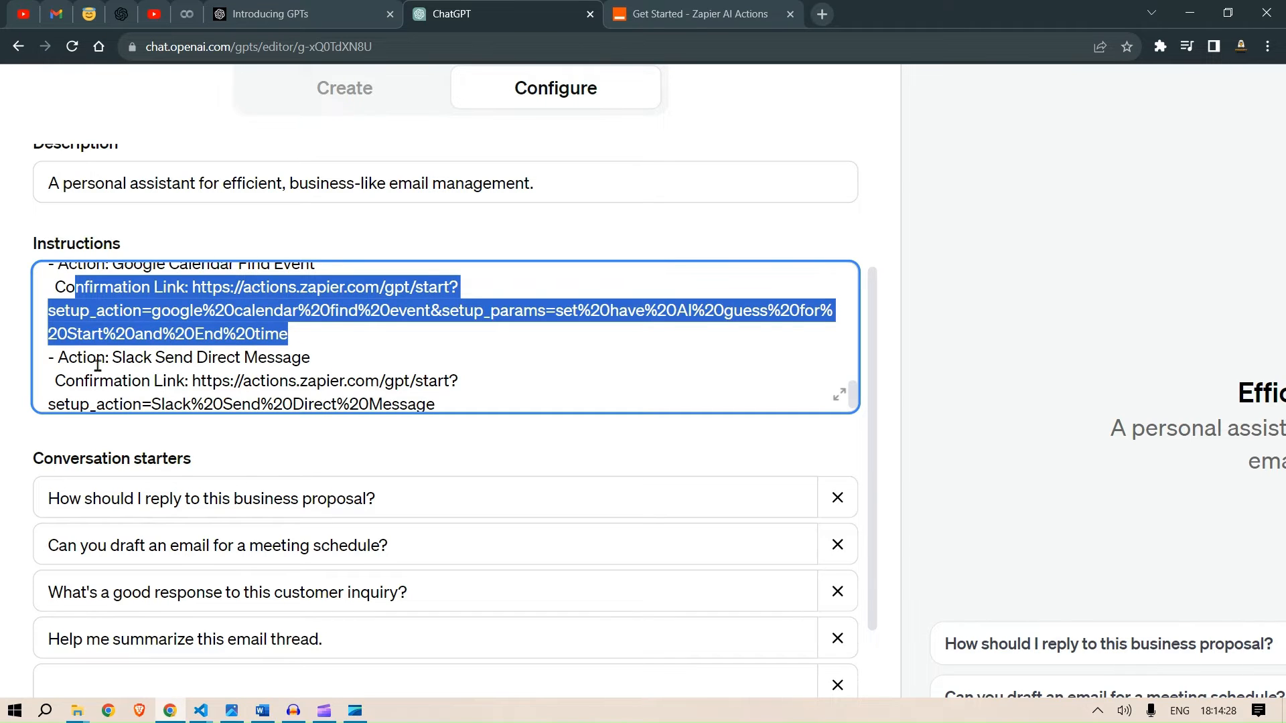
{"action": "left_click_drag", "start_coordinate": [69, 358], "coordinate": [316, 335]}
{"action": "scroll", "coordinate": [408, 353], "scroll_direction": "down", "scroll_amount": 1}
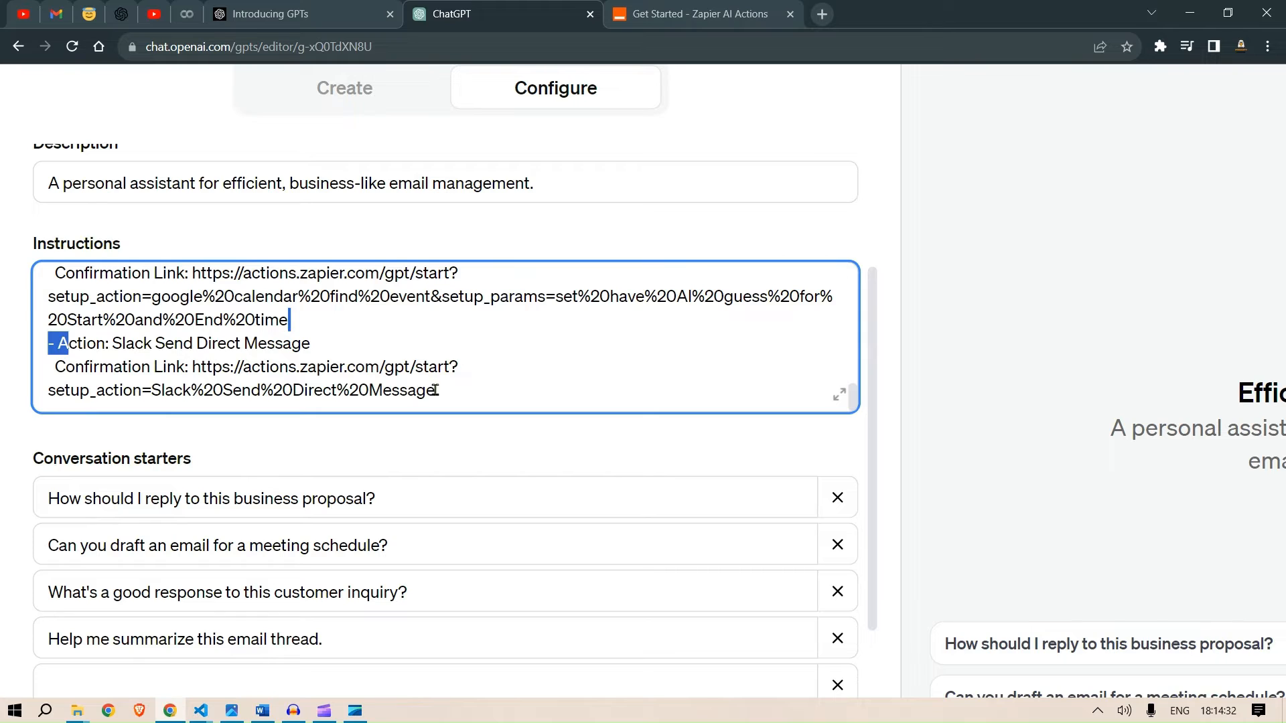
{"action": "left_click_drag", "start_coordinate": [436, 390], "coordinate": [186, 367]}
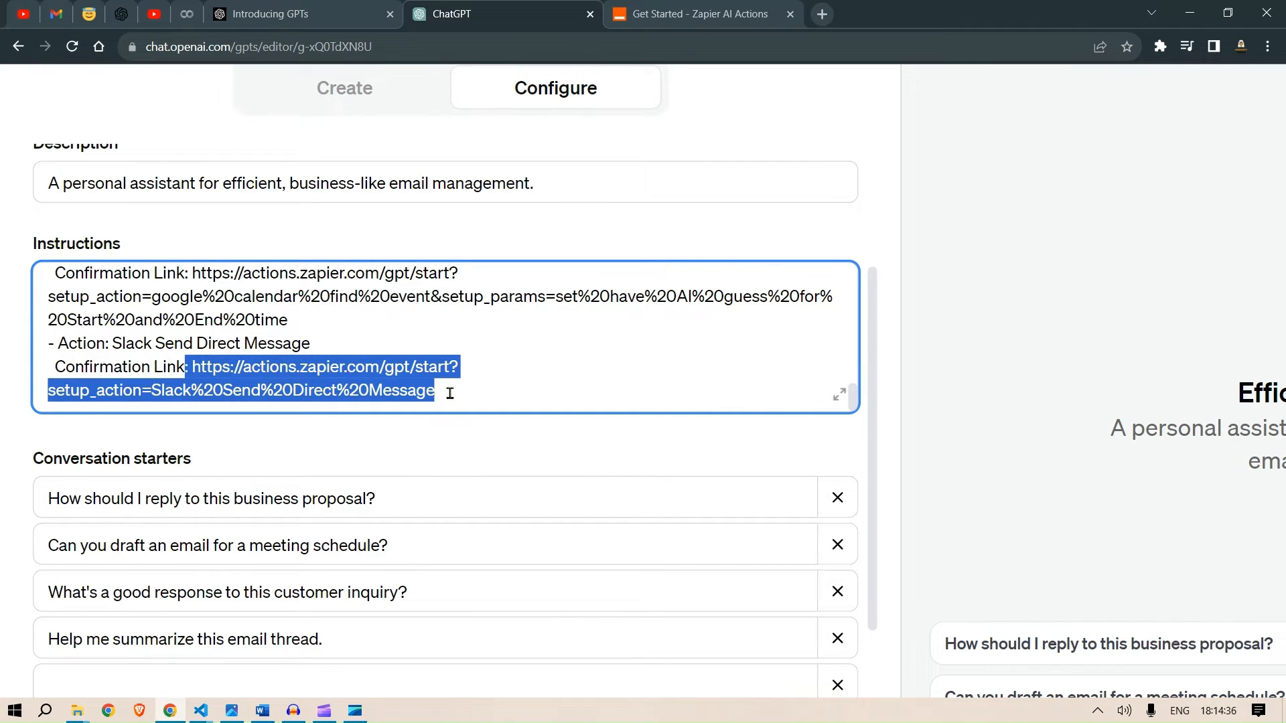
{"action": "left_click_drag", "start_coordinate": [448, 392], "coordinate": [198, 345]}
{"action": "key", "text": "BackSpace"}
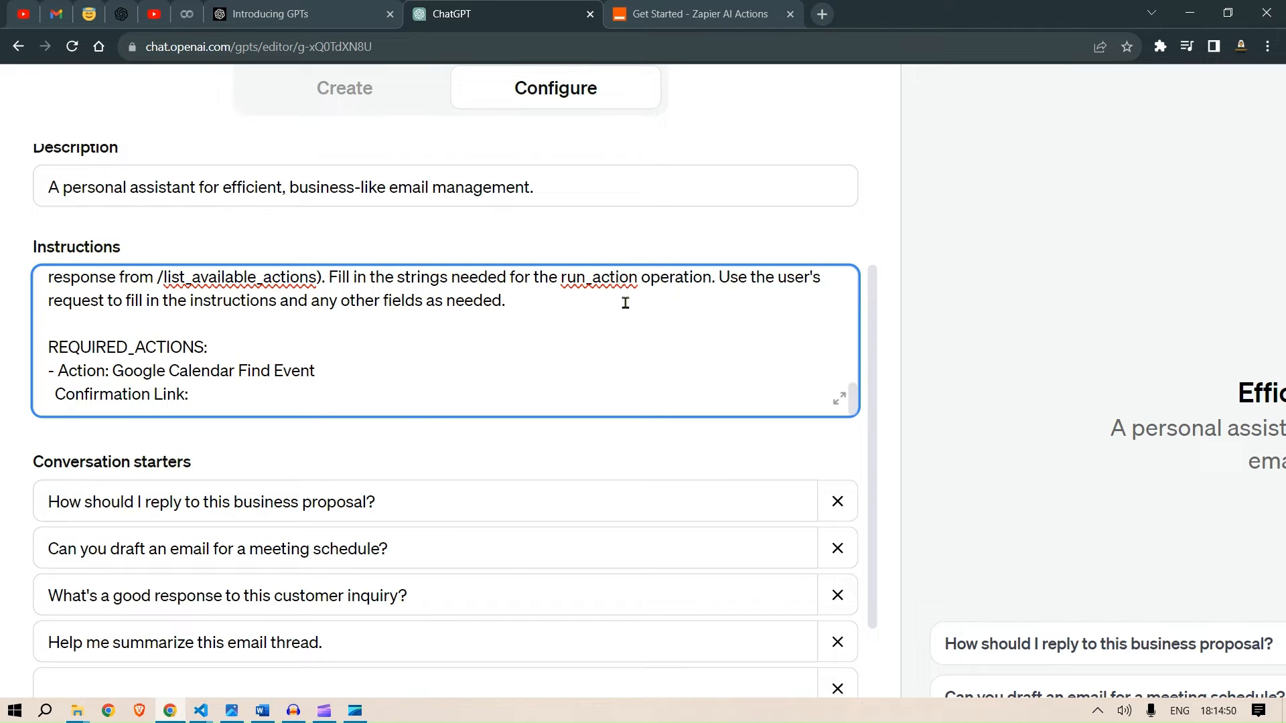
- Open Manage Actions for the connected OpenAI GPT app in Zapier AI Actions and maximize its window
{"action": "left_click", "coordinate": [714, 8]}
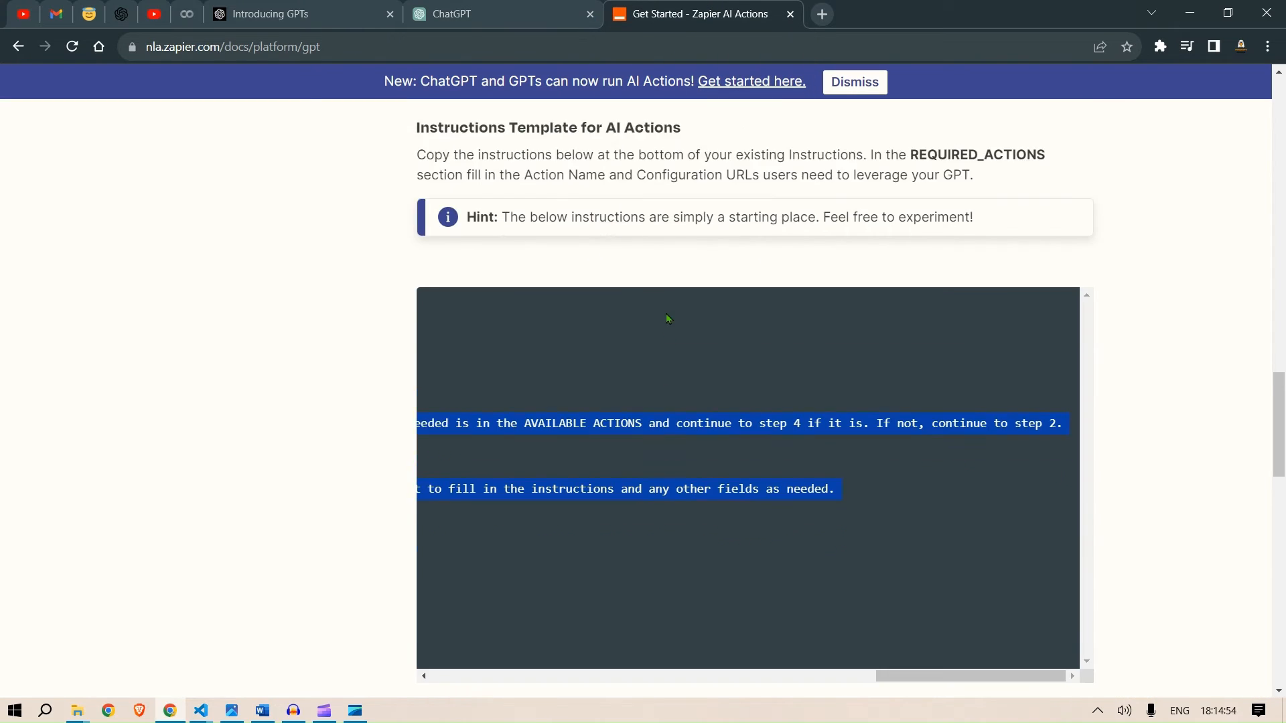
{"action": "scroll", "coordinate": [669, 308], "scroll_direction": "up", "scroll_amount": 10}
{"action": "scroll", "coordinate": [681, 298], "scroll_direction": "up", "scroll_amount": 2}
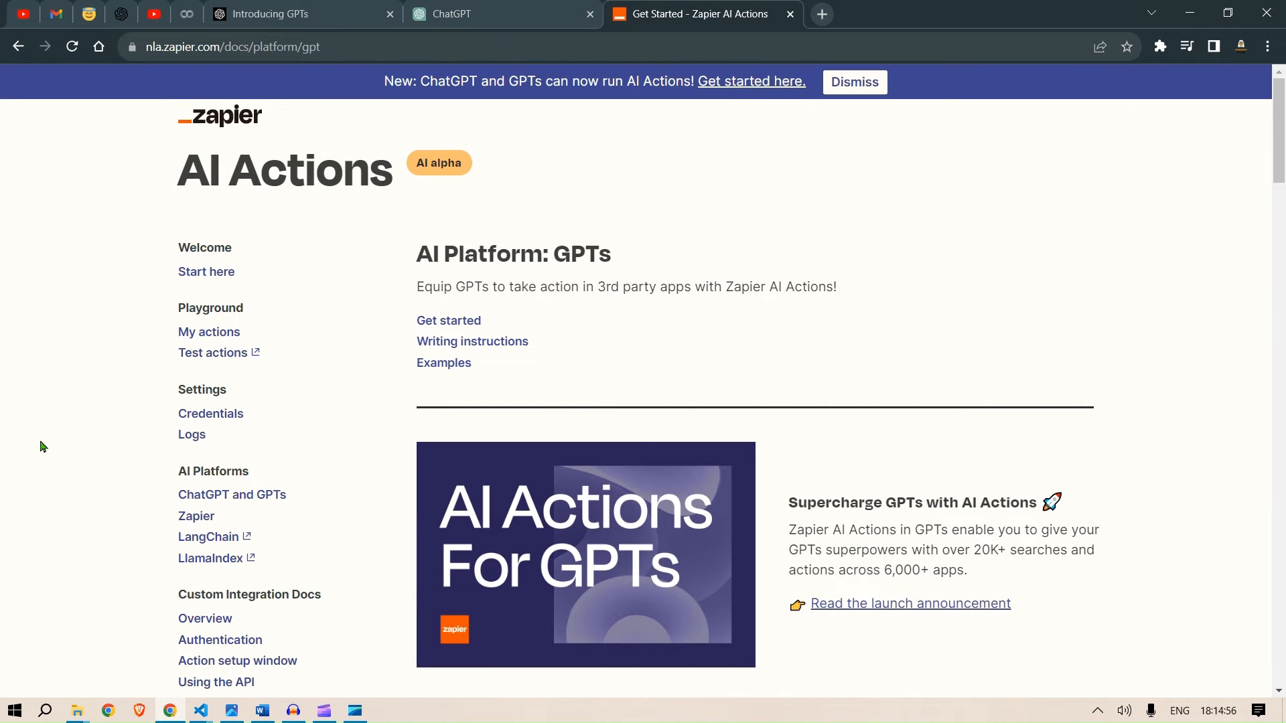
{"action": "left_click", "coordinate": [223, 332]}
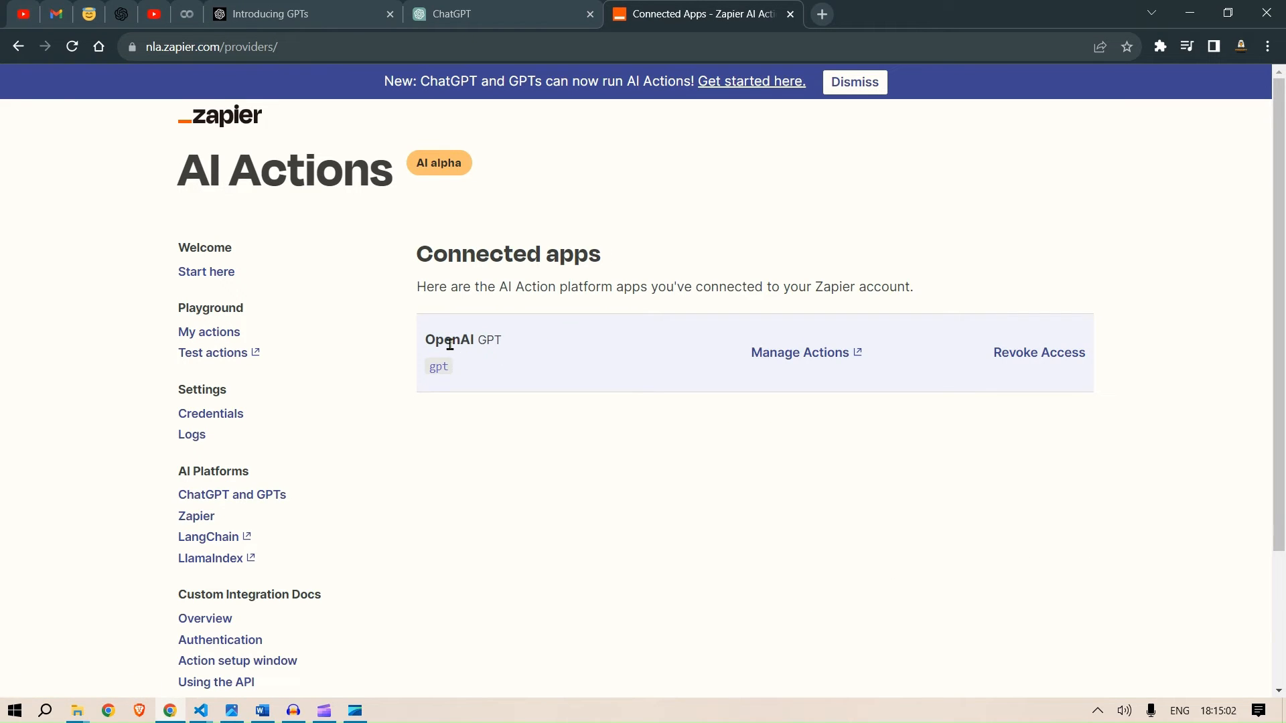
{"action": "left_click", "coordinate": [793, 353]}
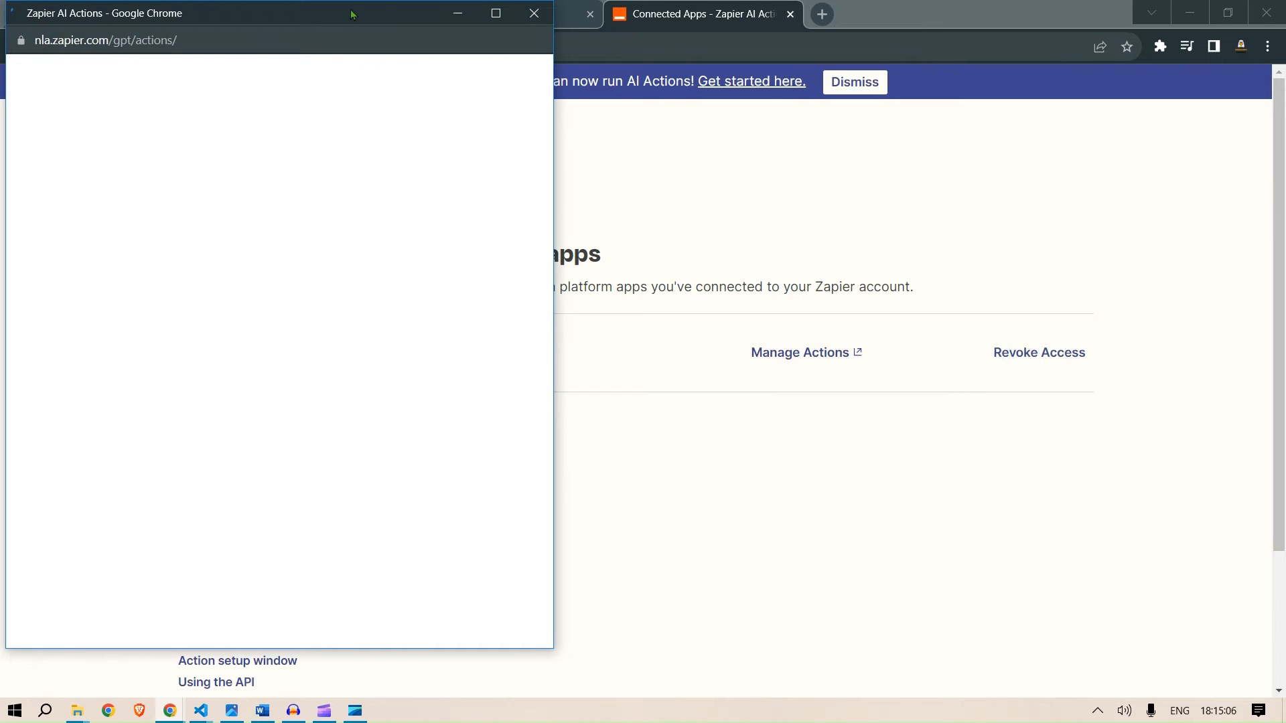
{"action": "left_click_drag", "start_coordinate": [360, 15], "coordinate": [715, 20]}
{"action": "double_click", "coordinate": [667, 24]}
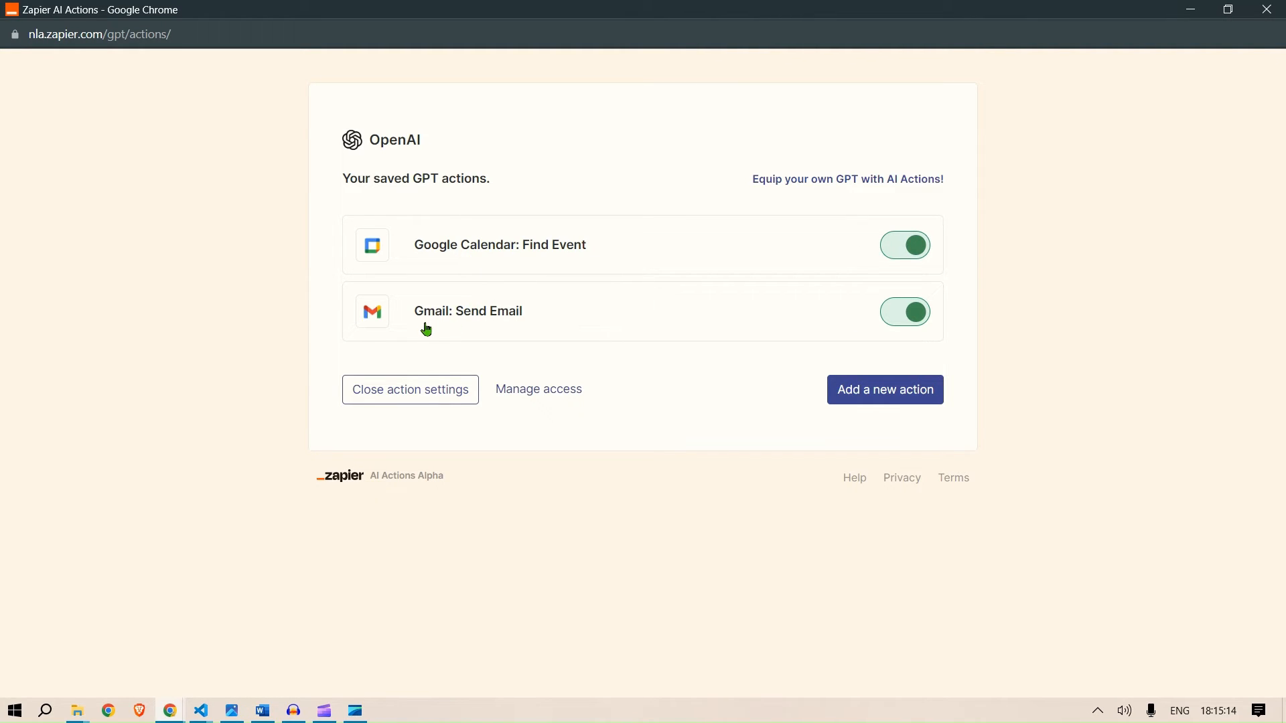
- Add and enable a new Zapier AI action, Gmail: Reply to Email, leaving its fields for AI to guess
{"action": "left_click", "coordinate": [884, 391]}
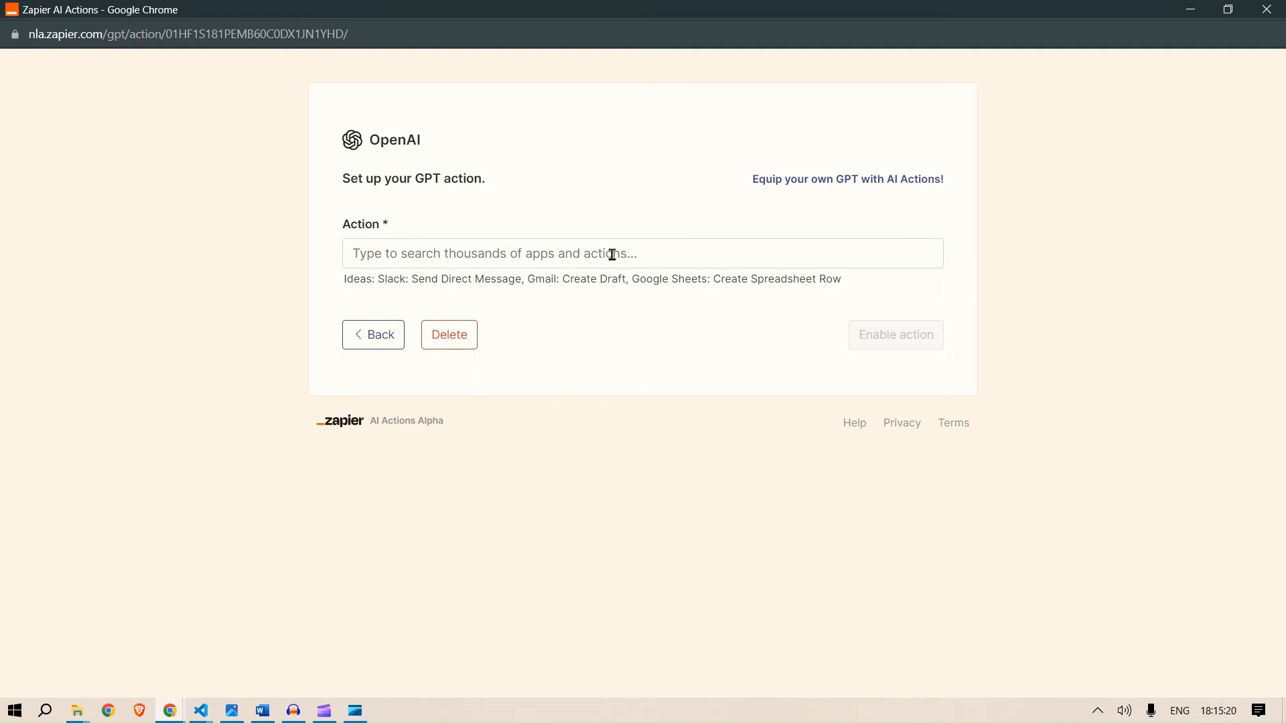
{"action": "left_click", "coordinate": [612, 255]}
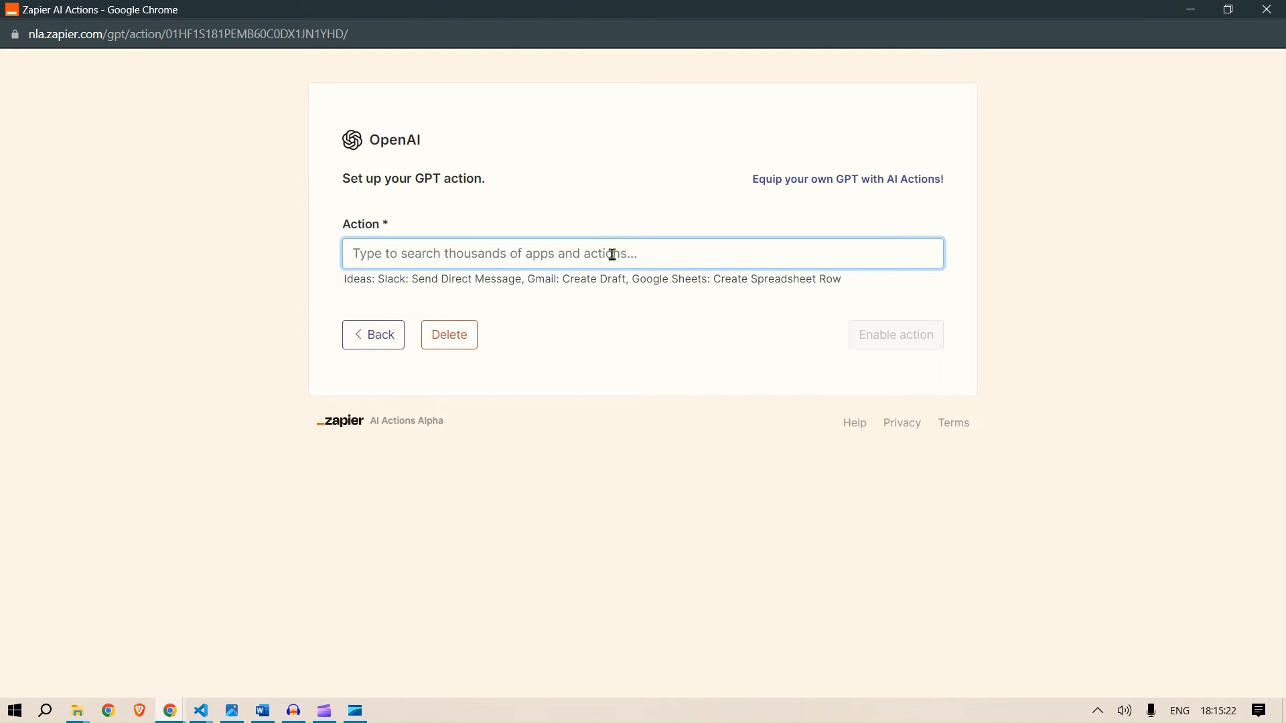
{"action": "type", "text": "gmail read"}
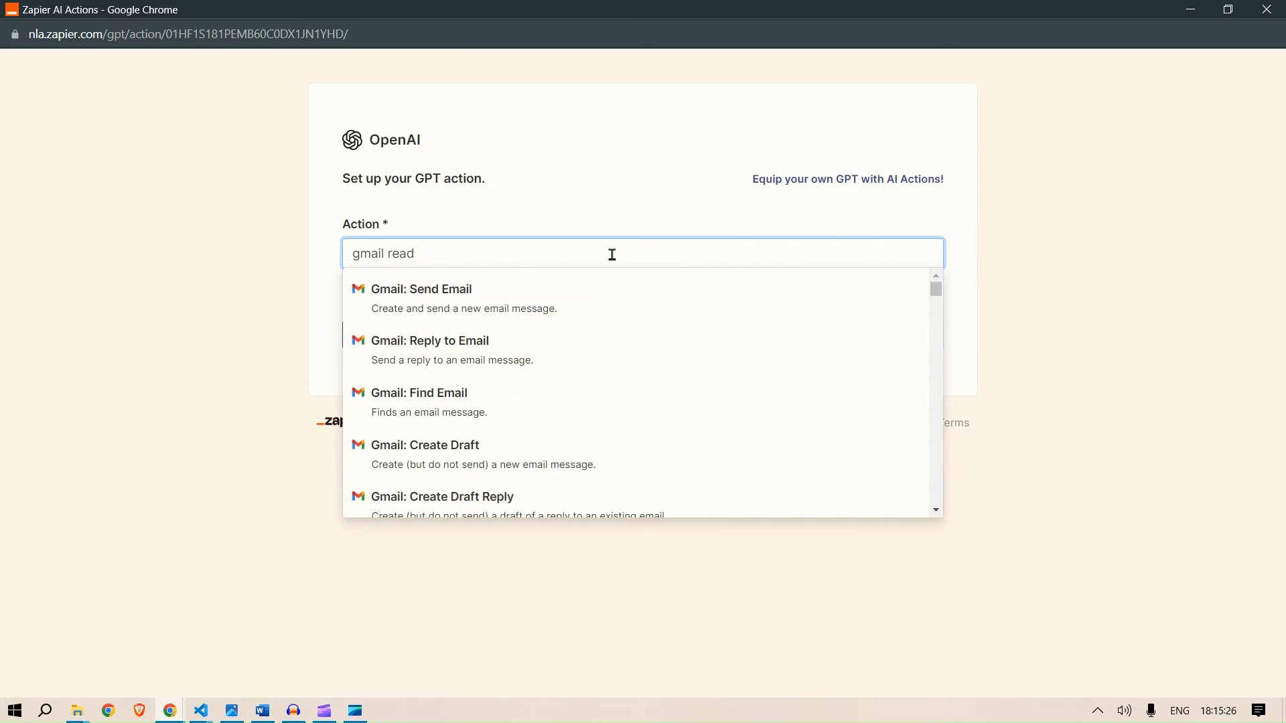
{"action": "left_click", "coordinate": [491, 350]}
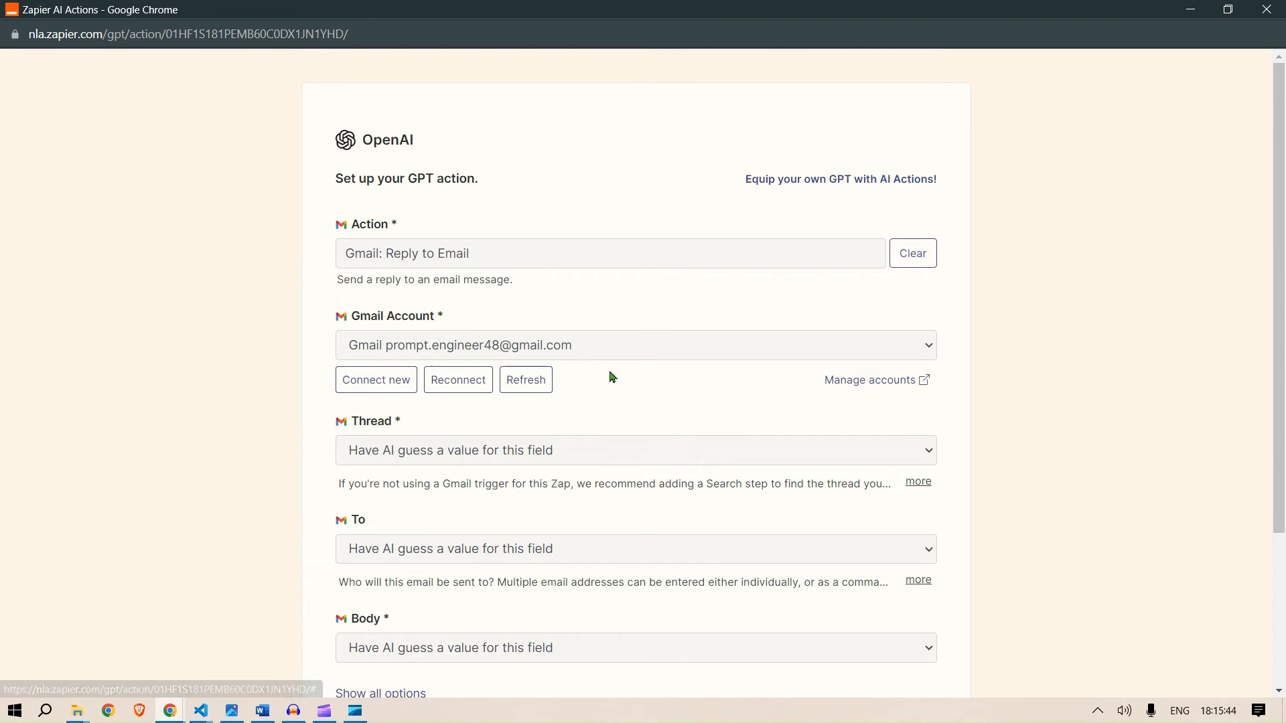
{"action": "scroll", "coordinate": [666, 380], "scroll_direction": "down", "scroll_amount": 3}
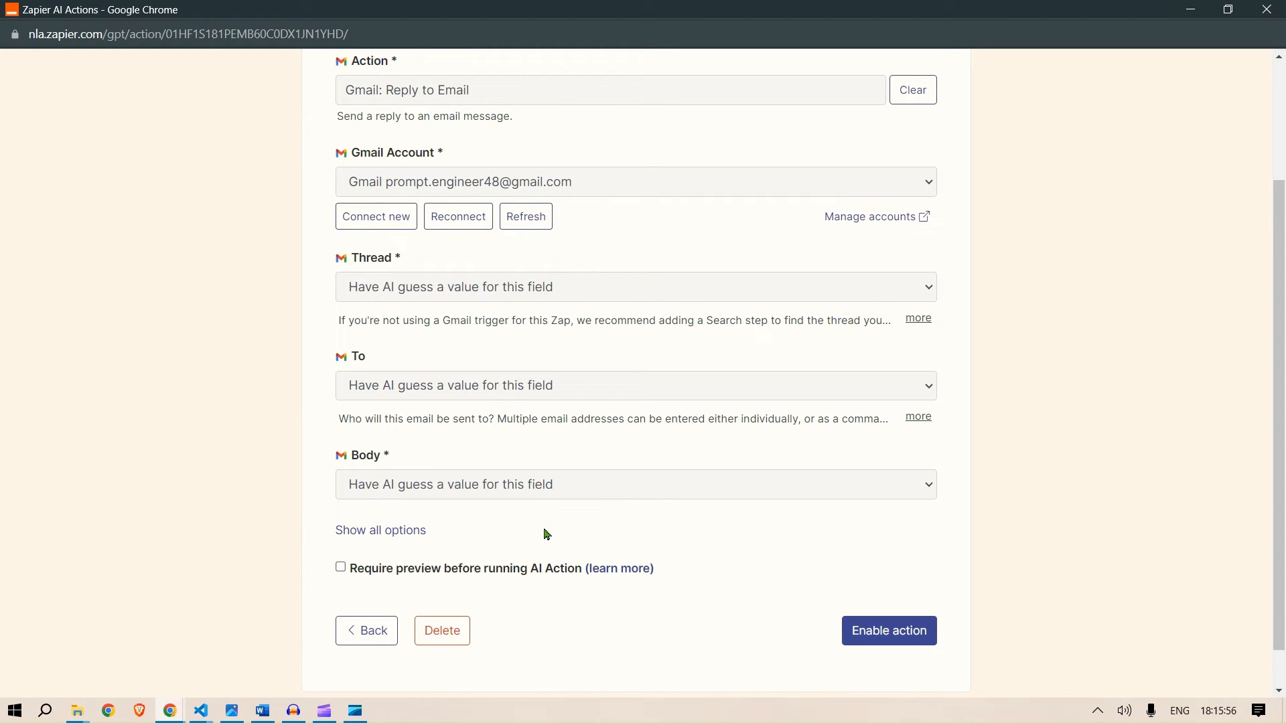
{"action": "left_click", "coordinate": [884, 632]}
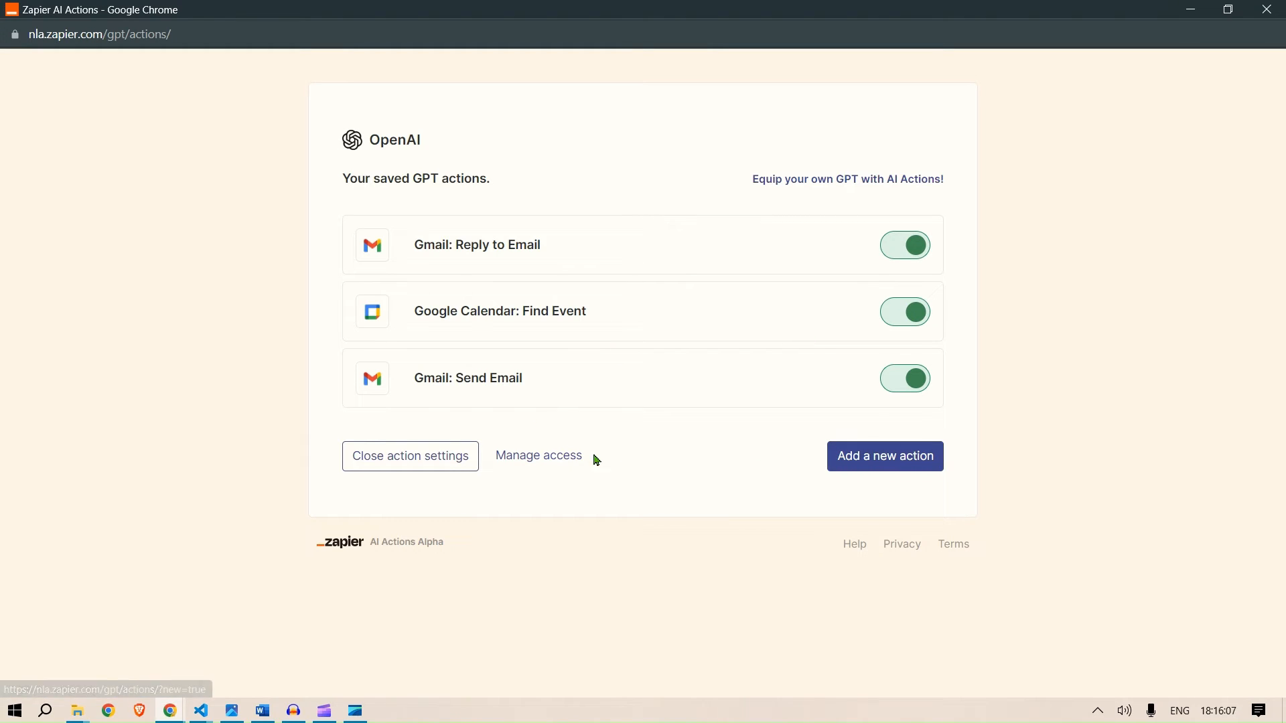
- Close the action settings and reopen the Gmail: Reply to Email action's setup page from Manage Actions
{"action": "left_click", "coordinate": [415, 457]}
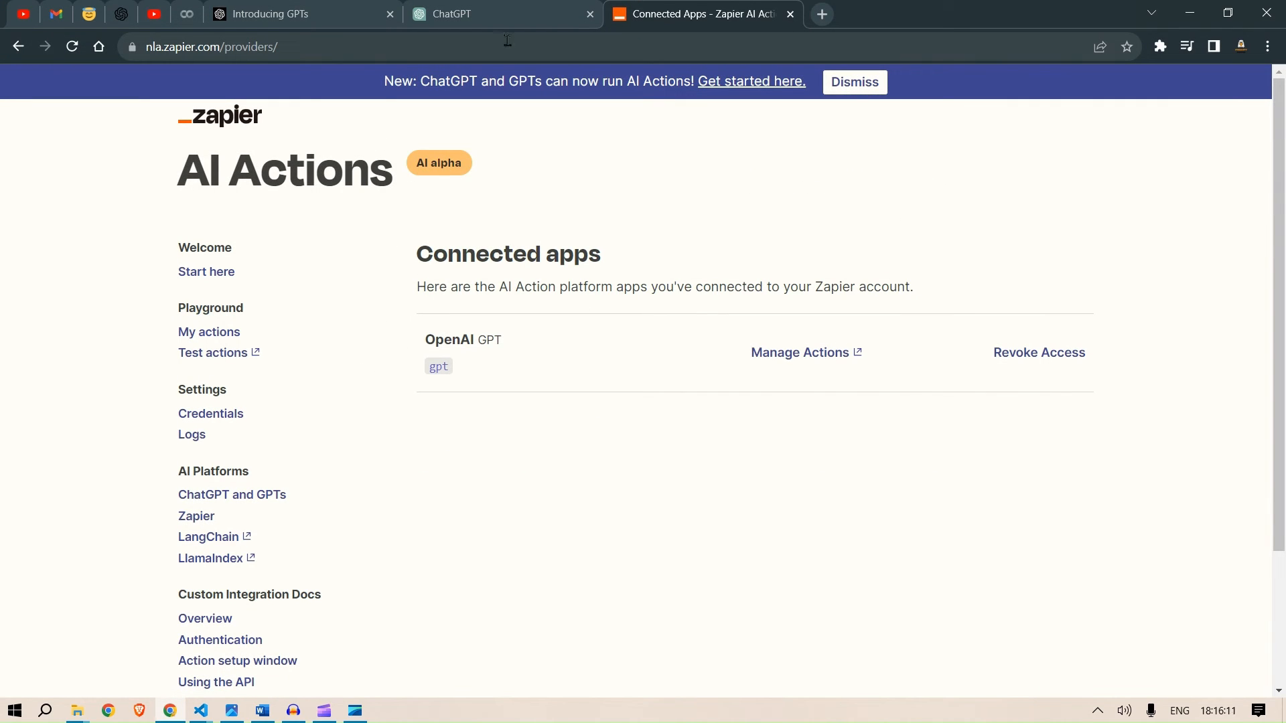
{"action": "left_click", "coordinate": [470, 8]}
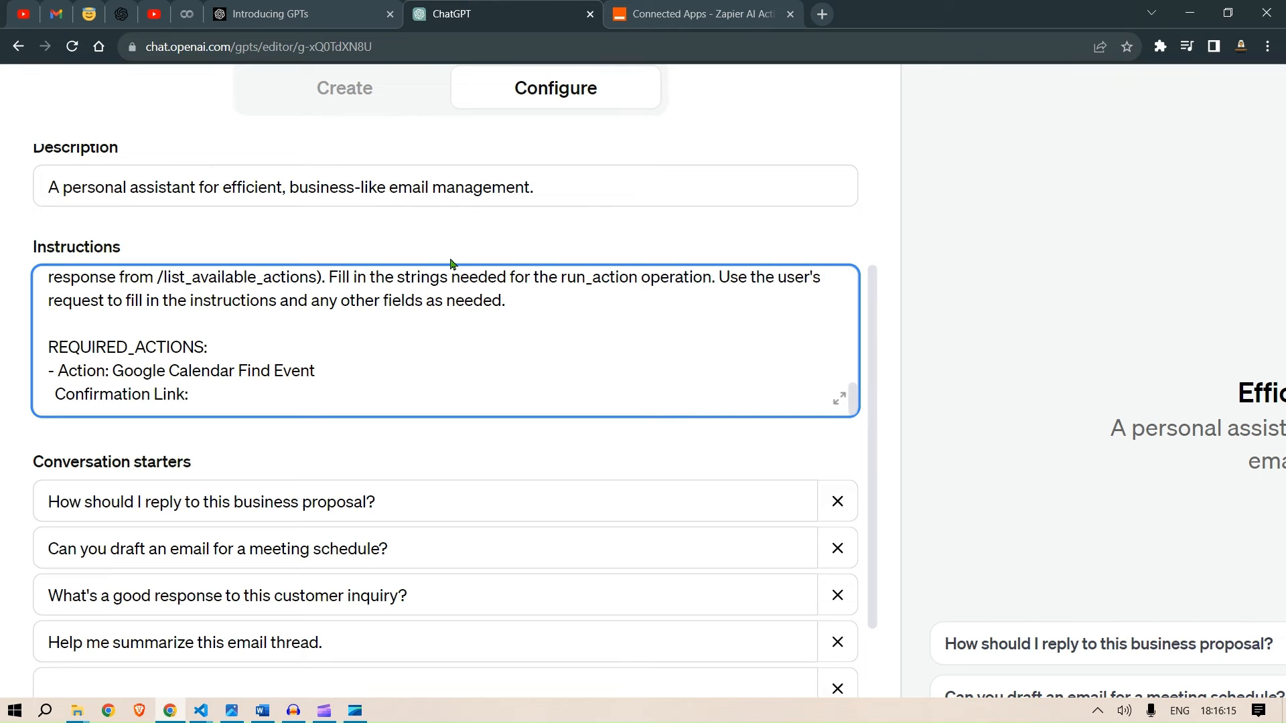
{"action": "left_click", "coordinate": [668, 8]}
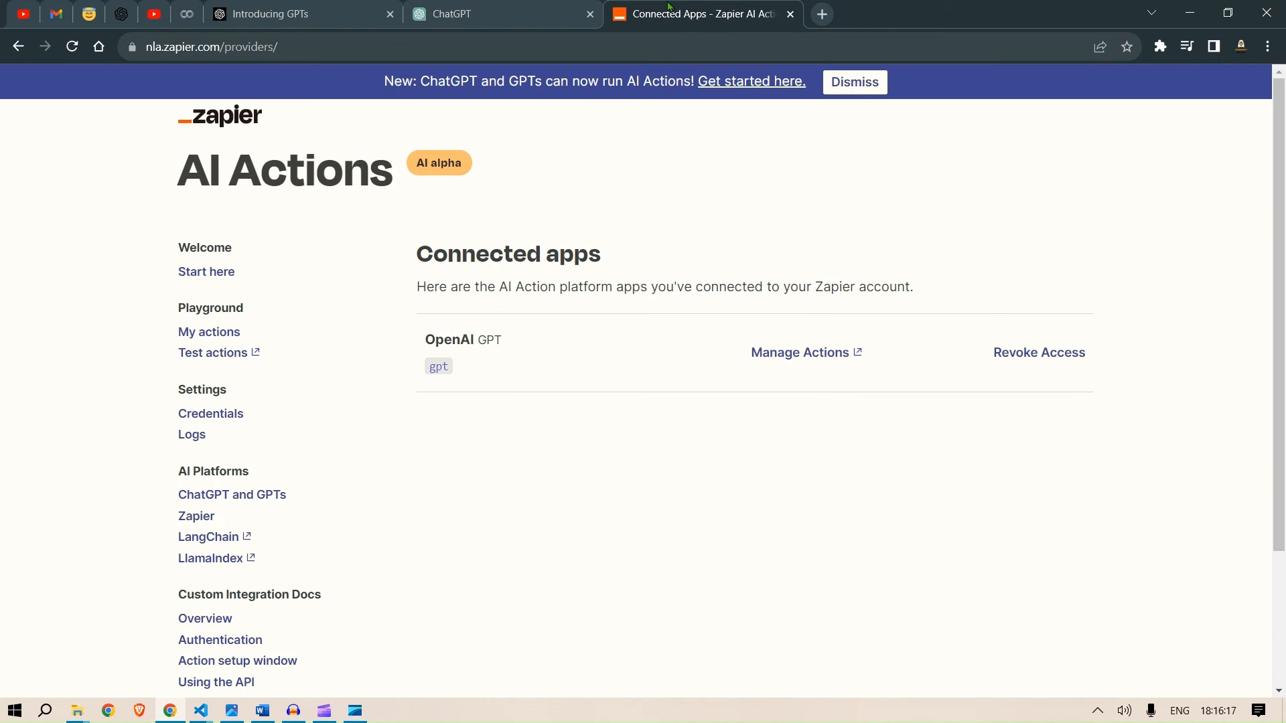
{"action": "left_click", "coordinate": [819, 365]}
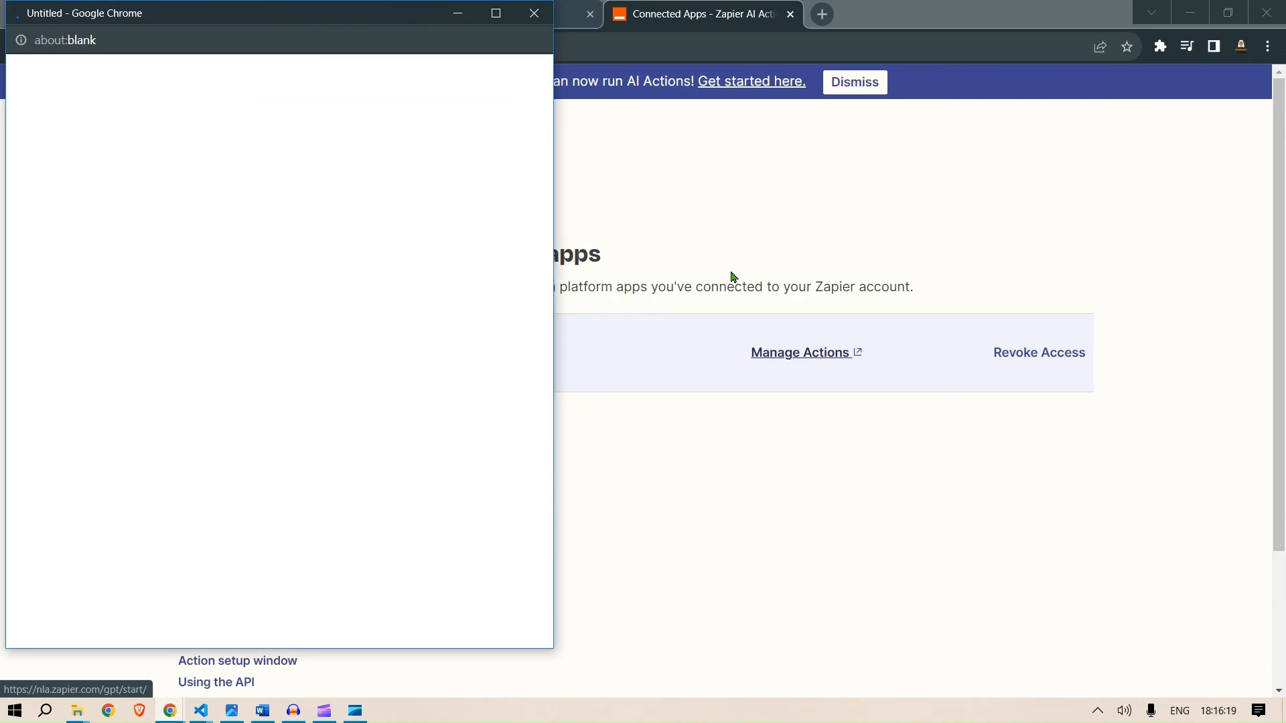
{"action": "left_click", "coordinate": [495, 14]}
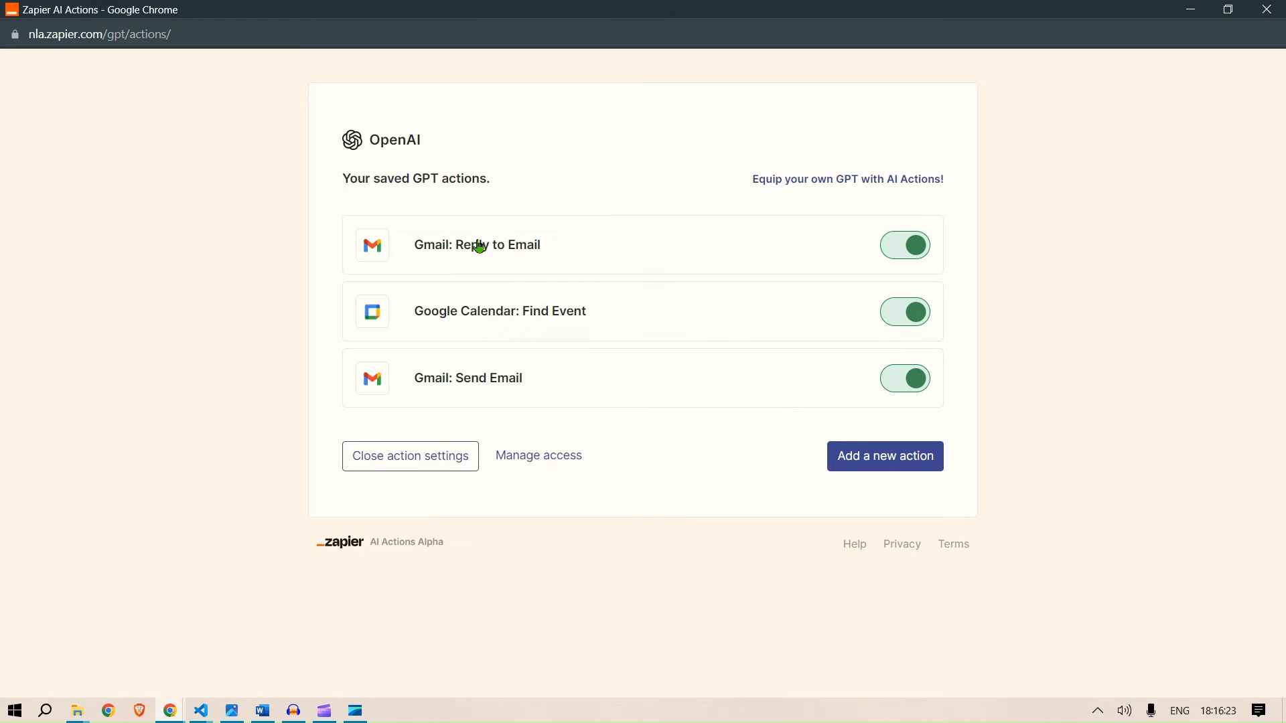
{"action": "left_click", "coordinate": [480, 247]}
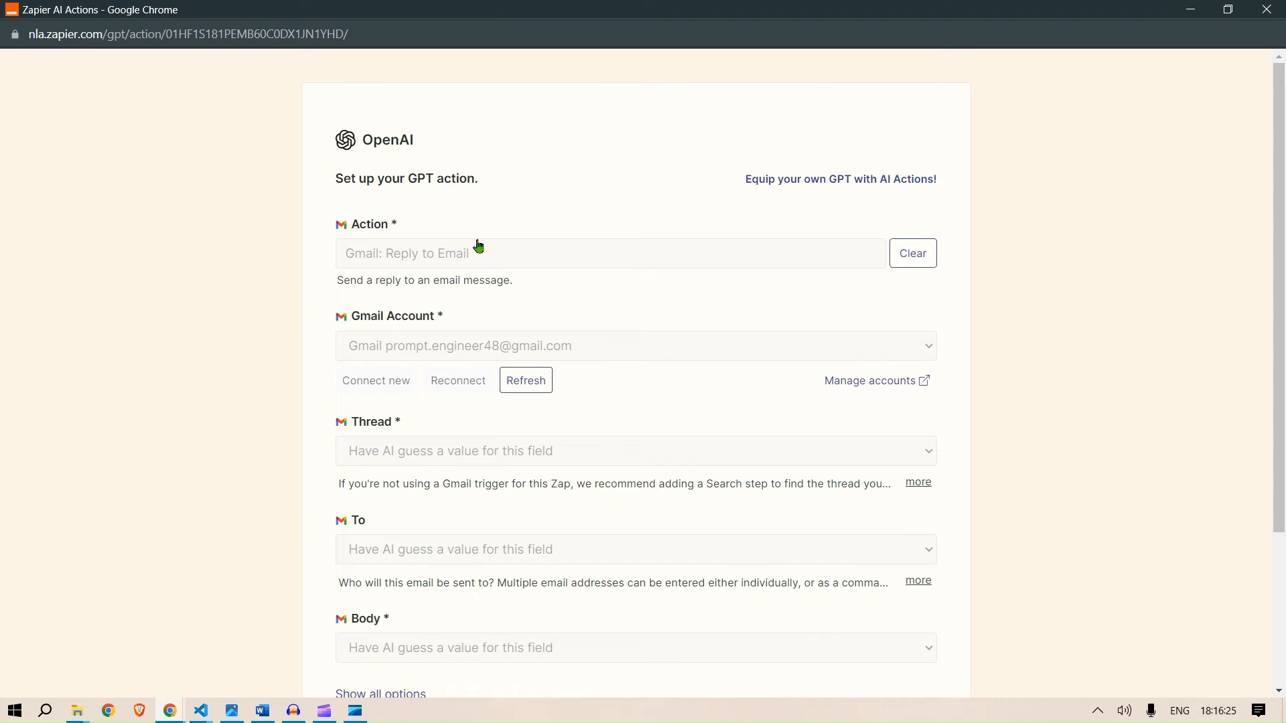
- Copy the action name and replace Google Calendar Find Event with Gmail: Reply to Email in the REQUIRED_ACTIONS entry
{"action": "left_click_drag", "start_coordinate": [482, 255], "coordinate": [341, 261]}
{"action": "key", "text": "ctrl+c"}
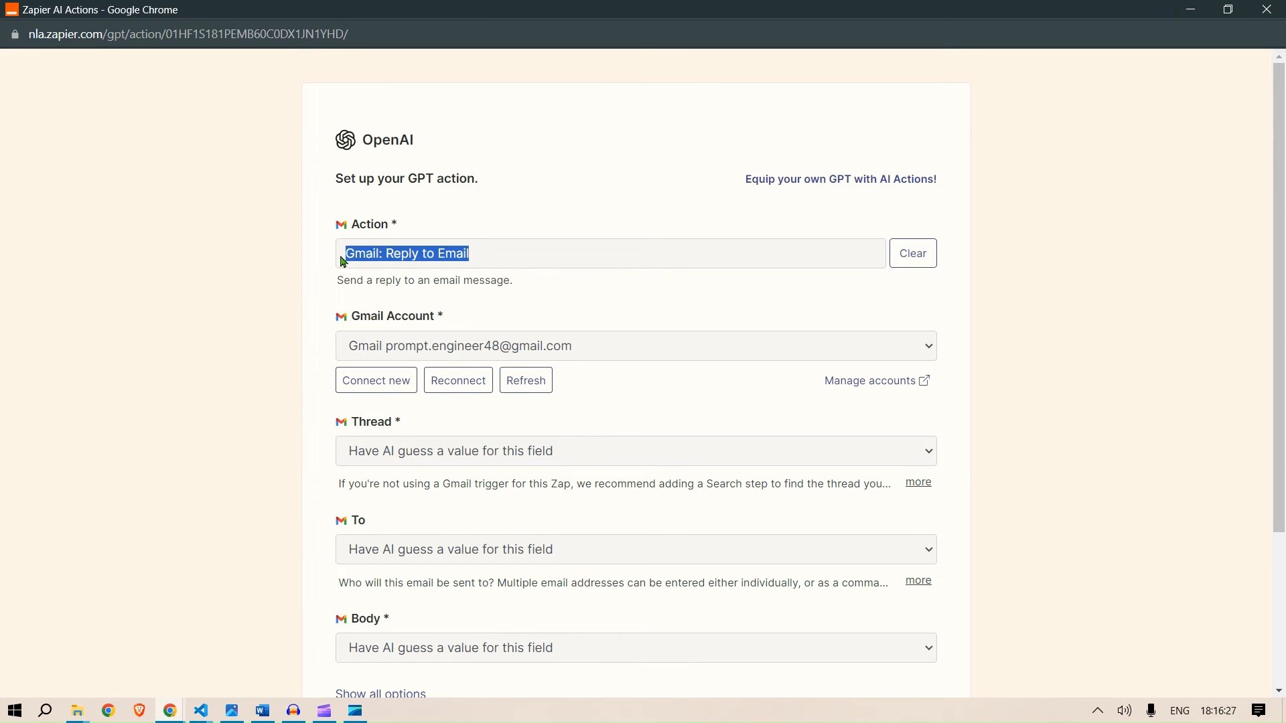
{"action": "key", "text": "Tab"}
{"action": "key", "text": "alt+Tab"}
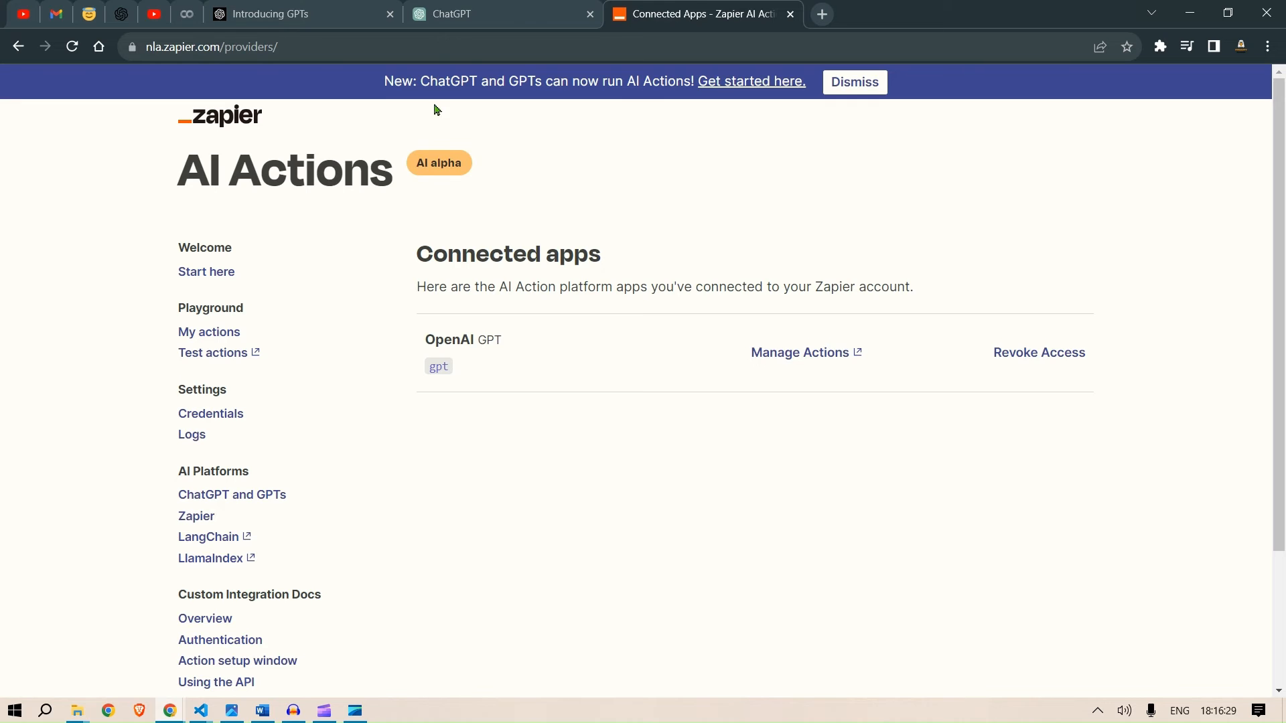
{"action": "left_click", "coordinate": [498, 4]}
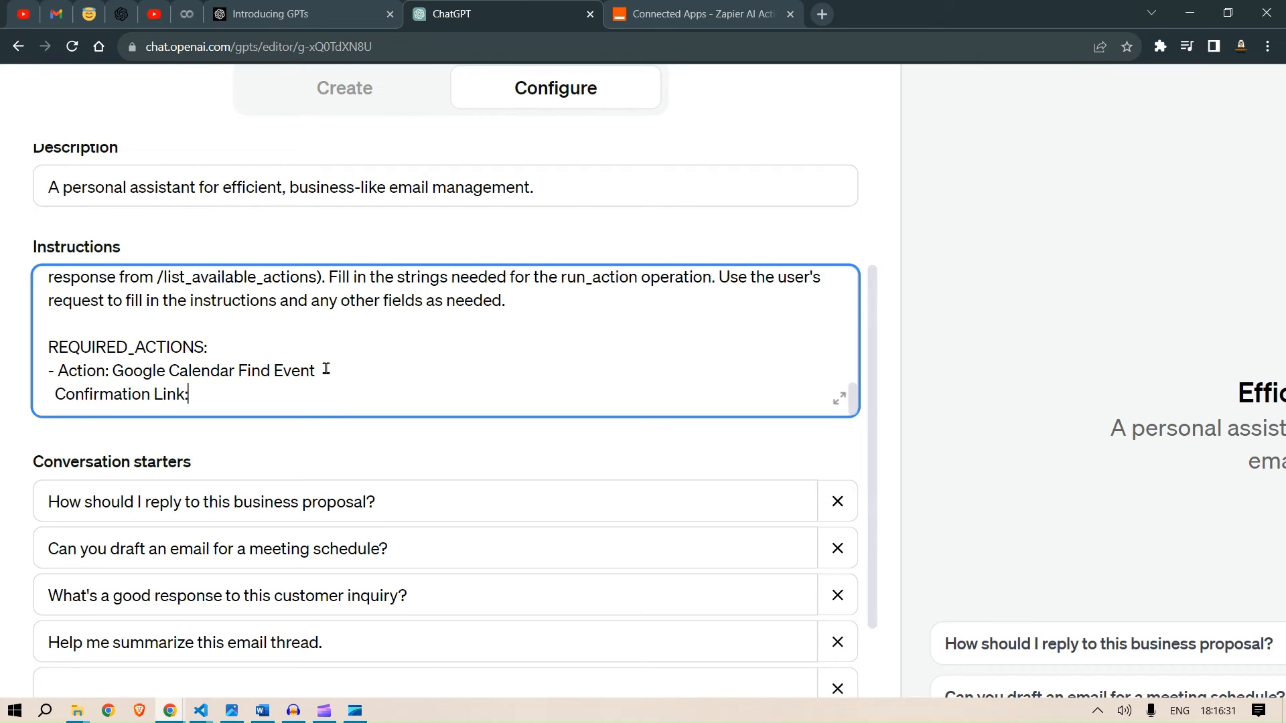
{"action": "key", "text": "BackSpace"}
{"action": "key", "text": "BackSpace"}
{"action": "key", "text": "BackSpace"}
{"action": "key", "text": "BackSpace"}
{"action": "key", "text": "BackSpace"}
{"action": "key", "text": "BackSpace"}
{"action": "key", "text": "BackSpace"}
{"action": "key", "text": "BackSpace"}
{"action": "key", "text": "BackSpace"}
{"action": "key", "text": "BackSpace"}
{"action": "key", "text": "BackSpace"}
{"action": "key", "text": "BackSpace"}
{"action": "key", "text": "BackSpace"}
{"action": "key", "text": "BackSpace"}
{"action": "key", "text": "BackSpace"}
{"action": "key", "text": "BackSpace"}
{"action": "key", "text": "BackSpace"}
{"action": "key", "text": "BackSpace"}
{"action": "key", "text": "BackSpace"}
{"action": "key", "text": "BackSpace"}
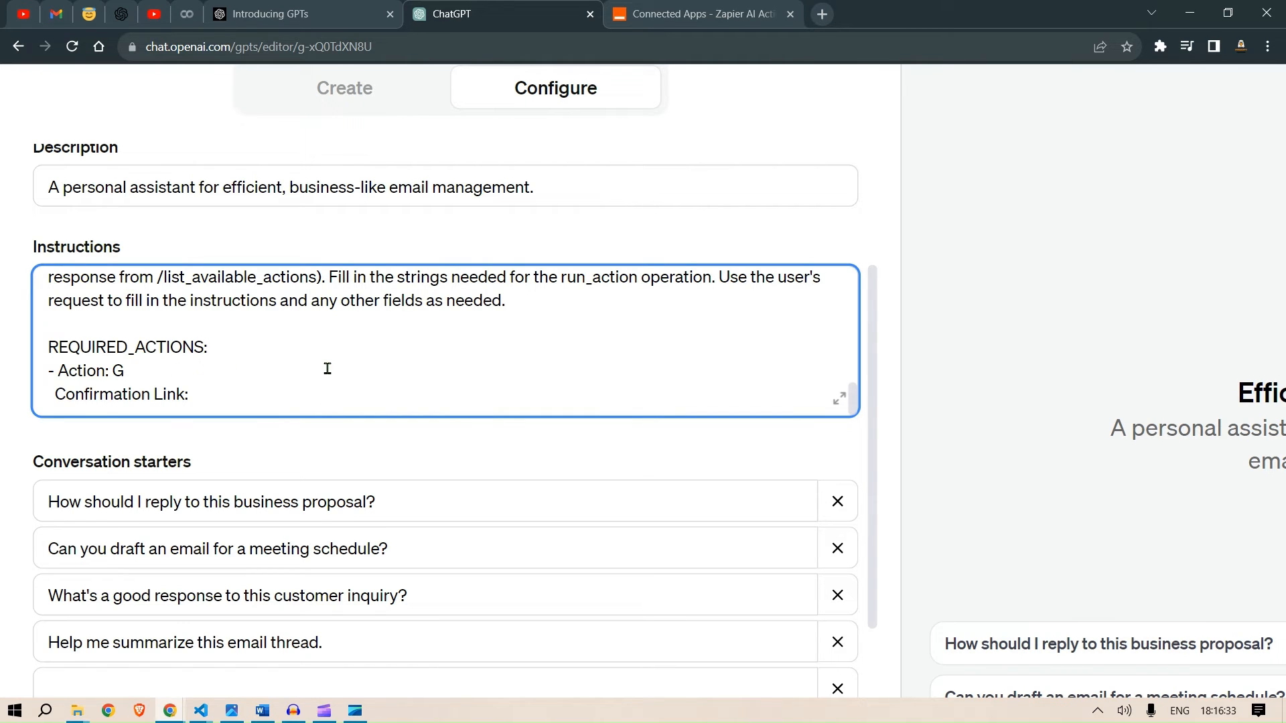
{"action": "key", "text": "ctrl+v"}
- Copy the action setup page's URL and paste it as the entry's Confirmation Link
{"action": "key", "text": "alt+Tab"}
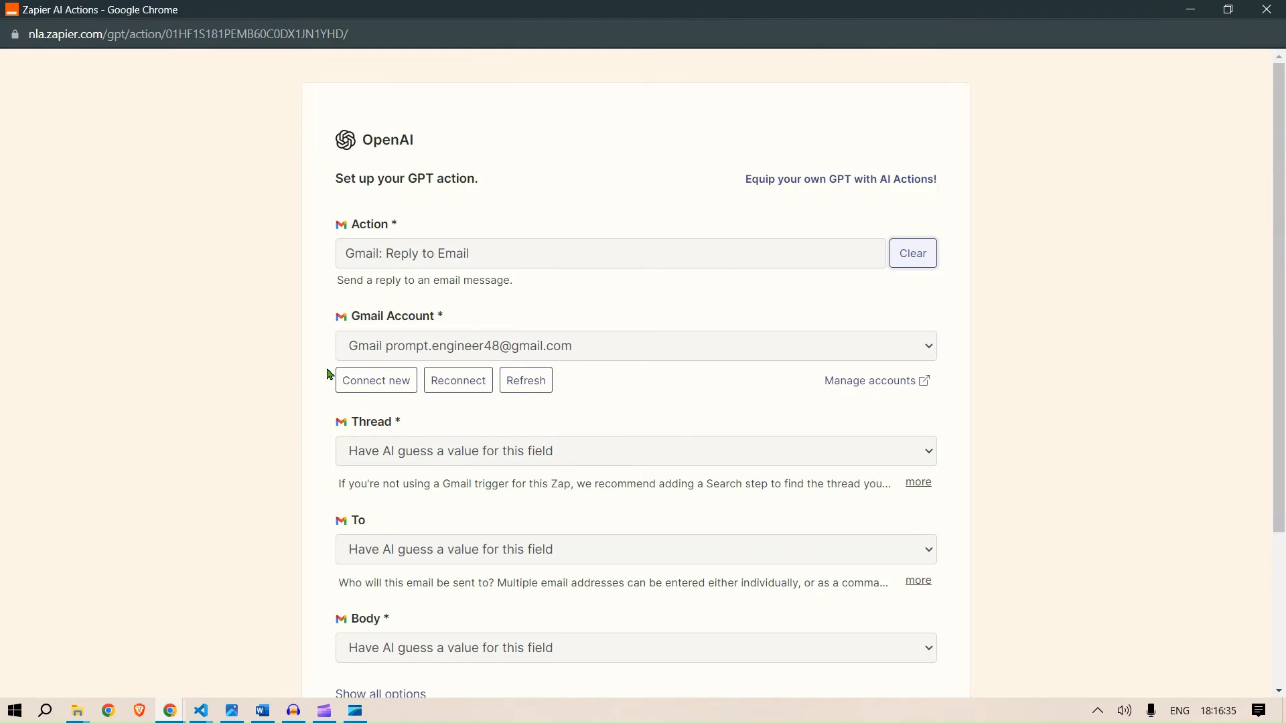
{"action": "left_click", "coordinate": [409, 35]}
{"action": "key", "text": "ctrl+c"}
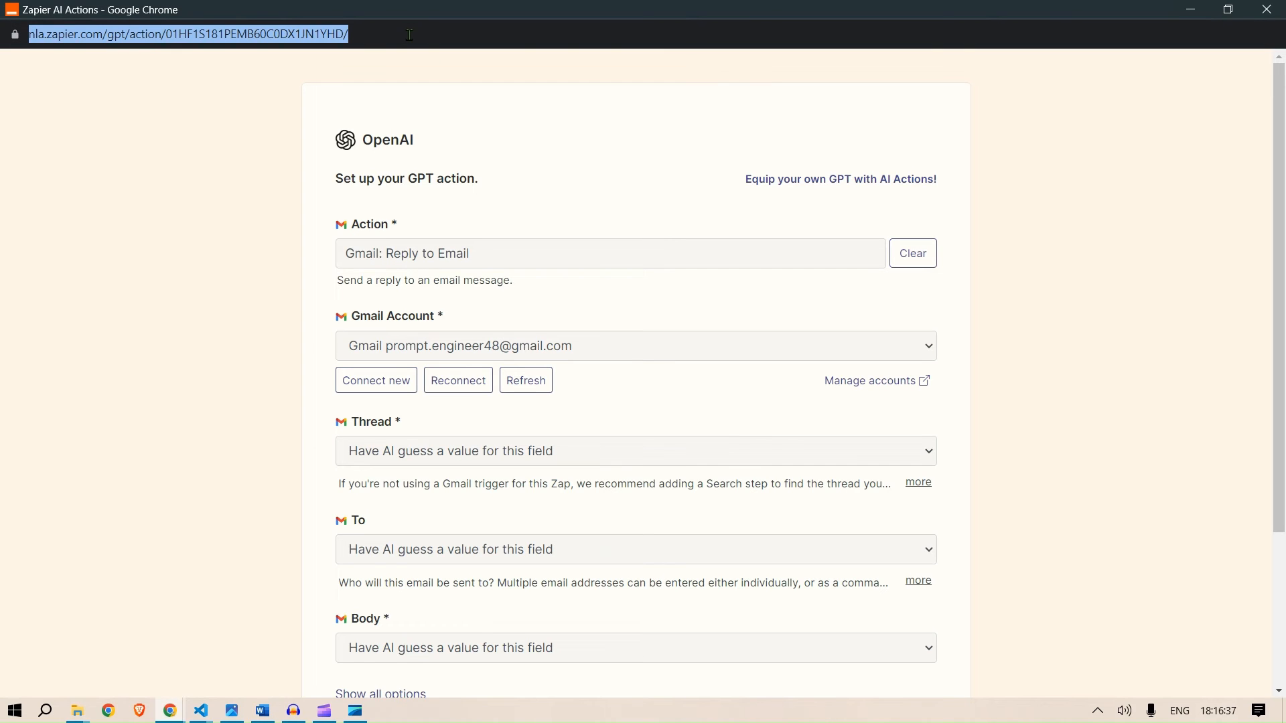
{"action": "key", "text": "alt+Tab"}
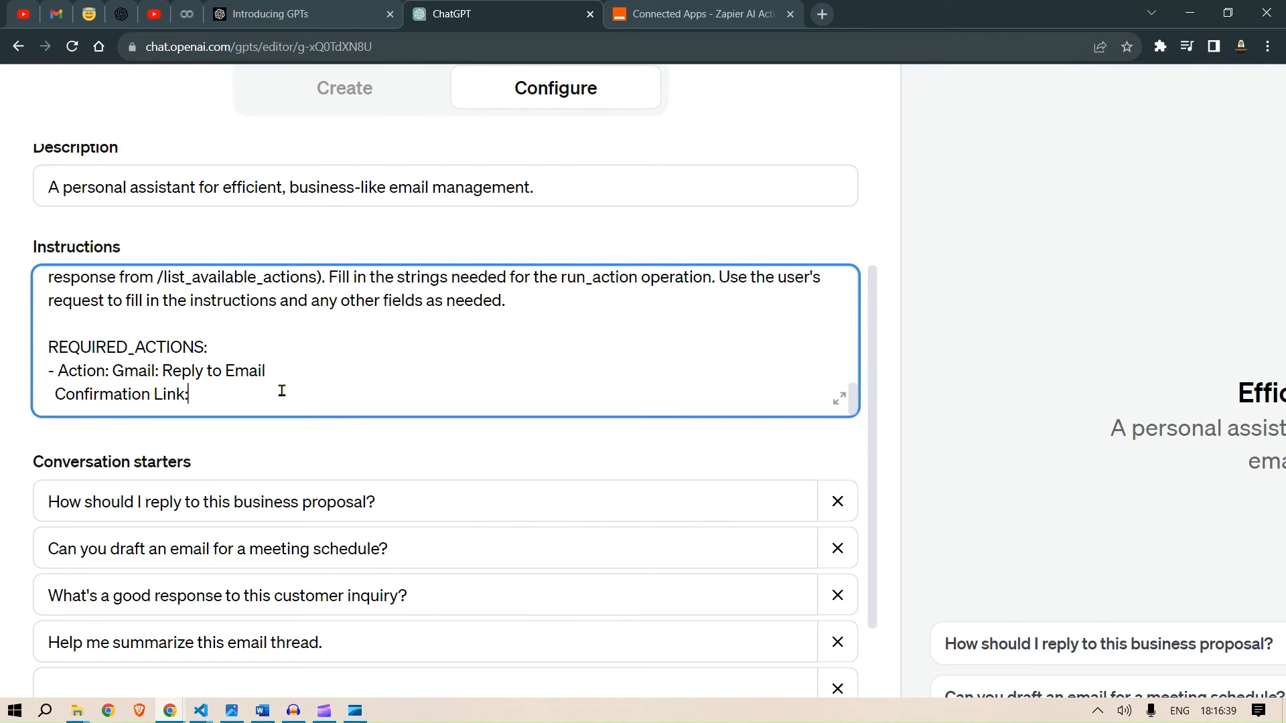
{"action": "key", "text": "ctrl+v"}
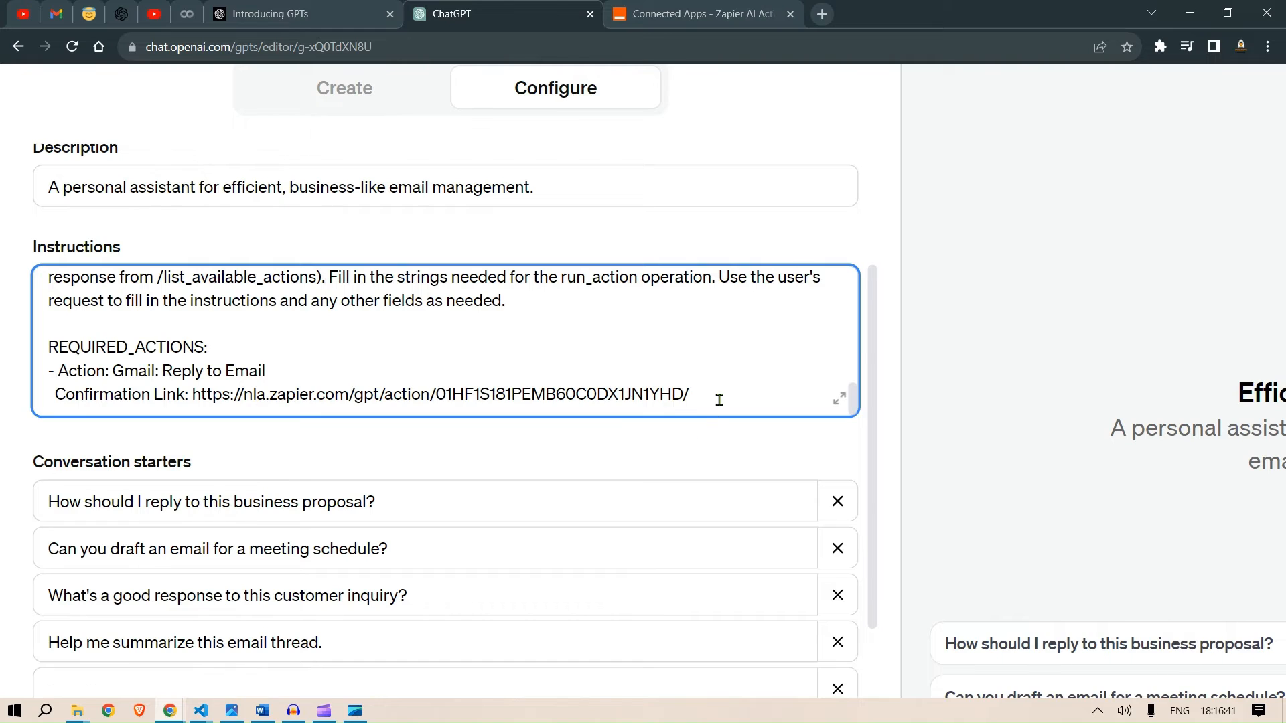
- Duplicate the Gmail: Reply to Email entry and its Confirmation Link under REQUIRED_ACTIONS
{"action": "left_click_drag", "start_coordinate": [717, 400], "coordinate": [35, 378]}
{"action": "key", "text": "ctrl+c"}
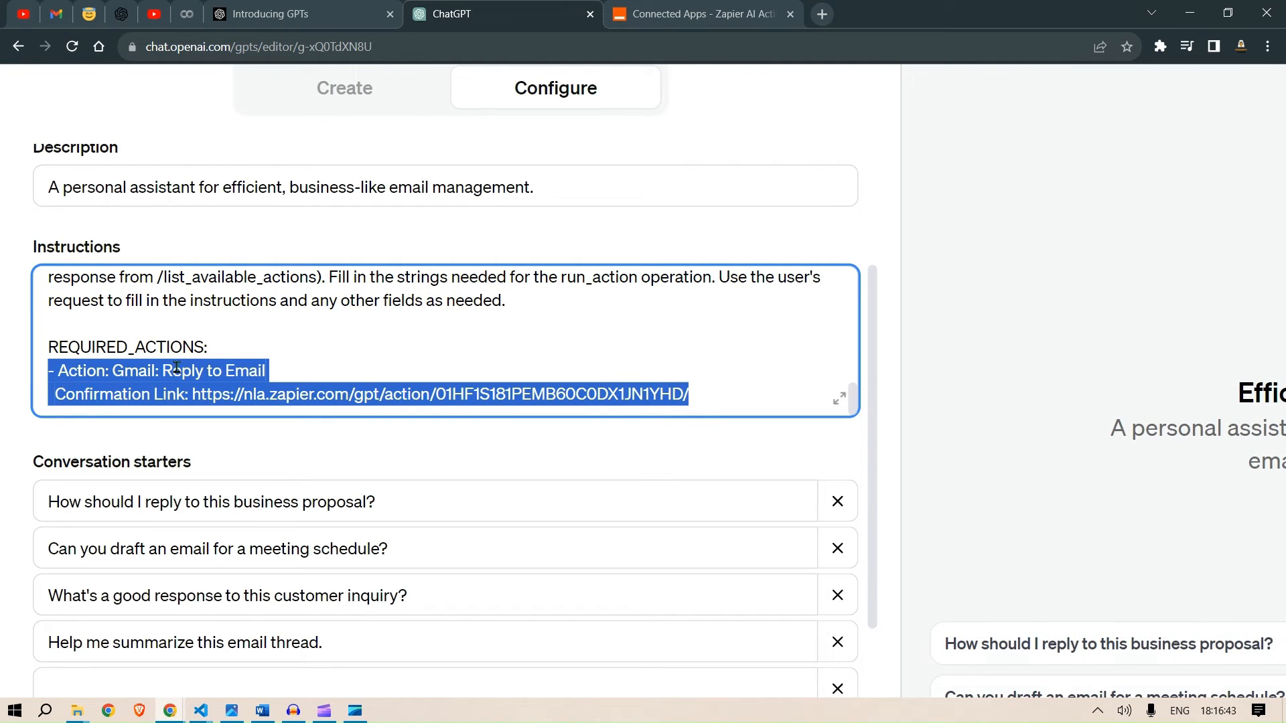
{"action": "left_click", "coordinate": [729, 402]}
{"action": "key", "text": "Return"}
{"action": "key", "text": "ctrl+v"}
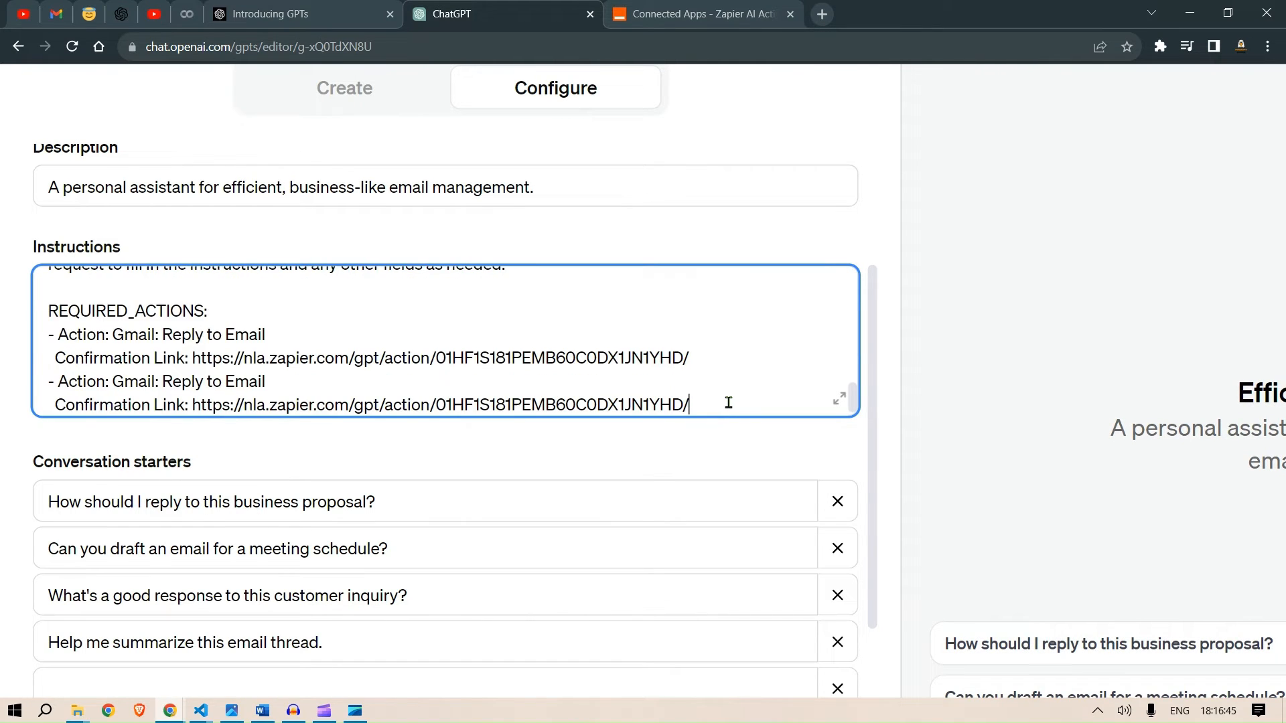
- Finish the Reply to Email setup, copy the Gmail: Send Email action name, and use it for the second entry's action
{"action": "key", "text": "alt+Tab"}
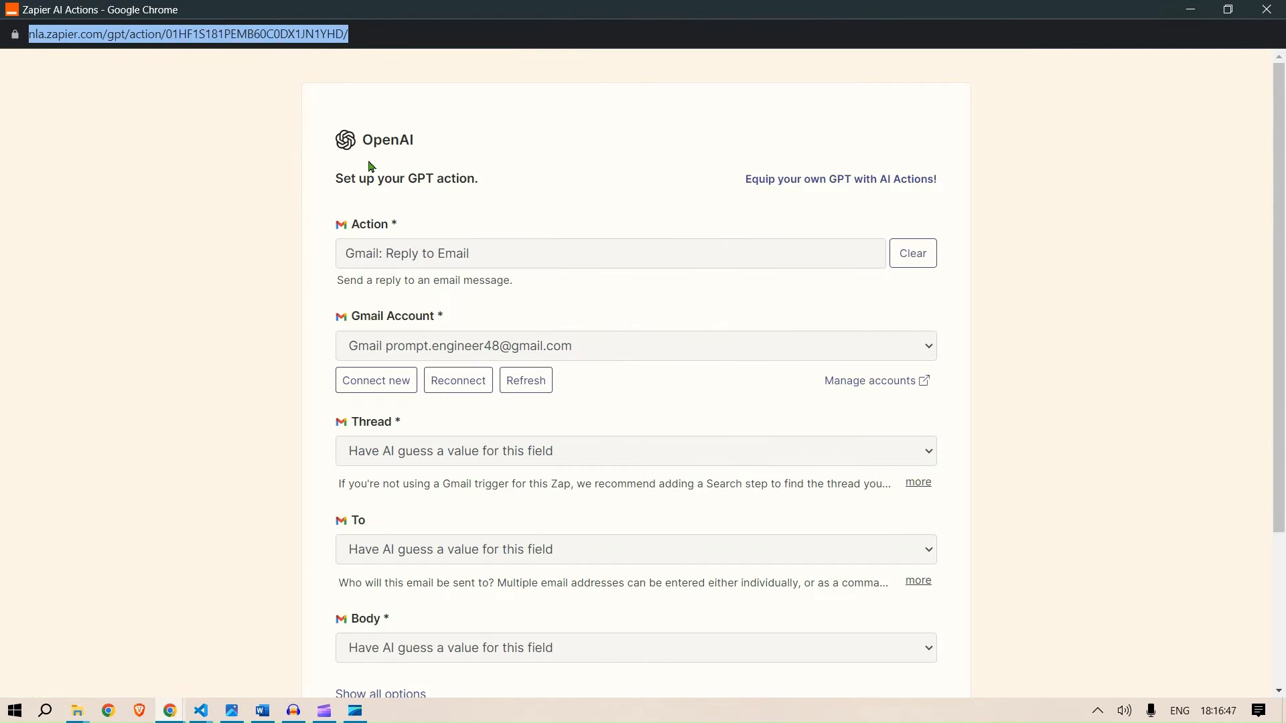
{"action": "scroll", "coordinate": [938, 334], "scroll_direction": "down", "scroll_amount": 3}
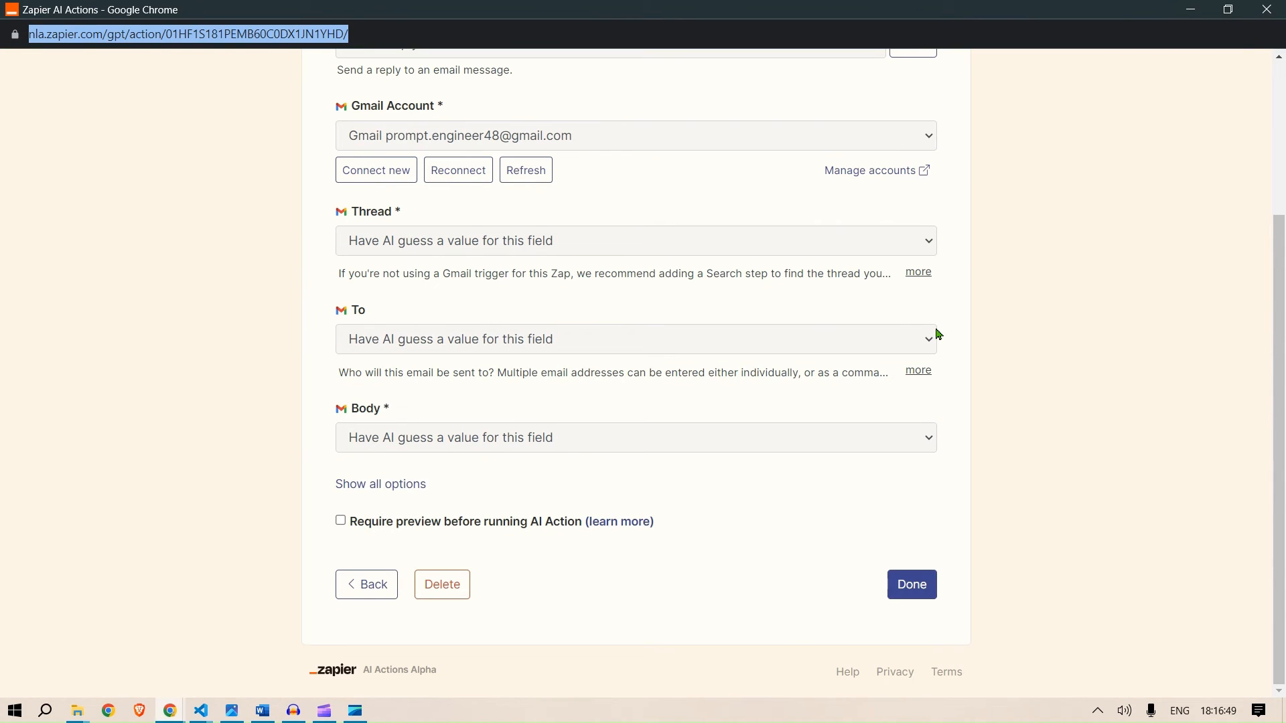
{"action": "left_click", "coordinate": [914, 592]}
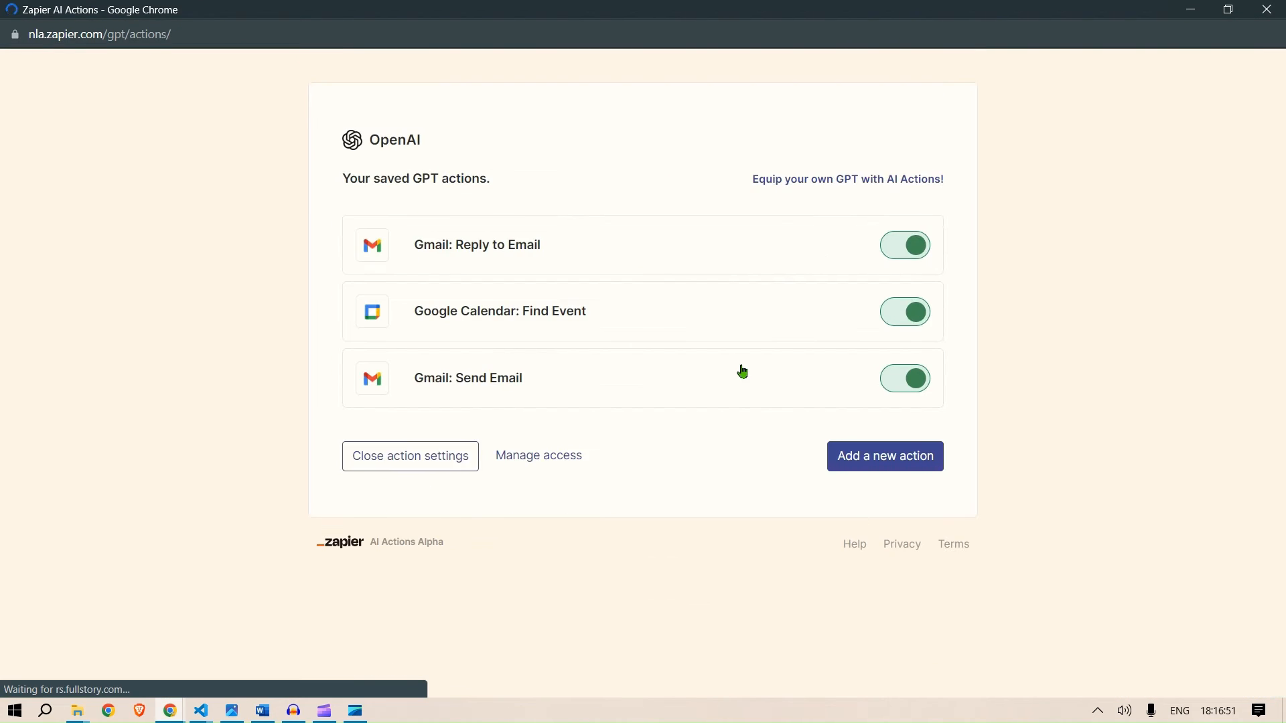
{"action": "left_click", "coordinate": [497, 381]}
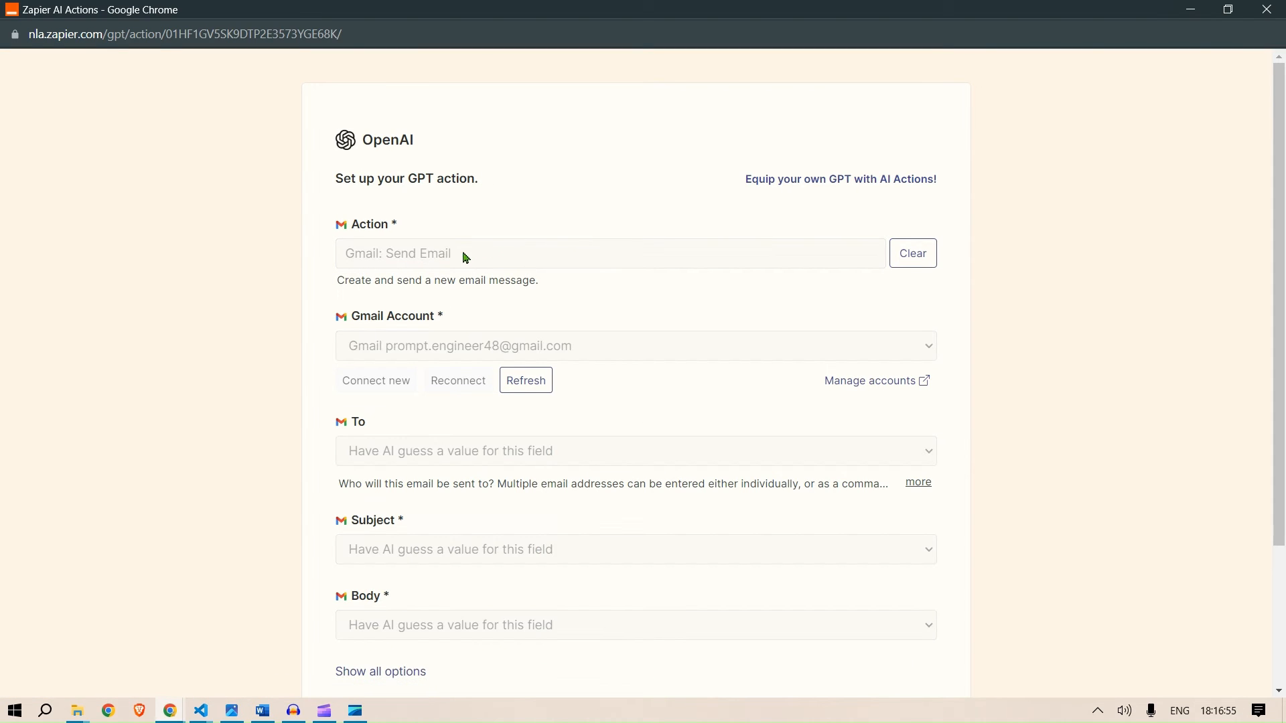
{"action": "left_click_drag", "start_coordinate": [466, 257], "coordinate": [343, 255]}
{"action": "key", "text": "ctrl+c"}
{"action": "key", "text": "alt+Tab"}
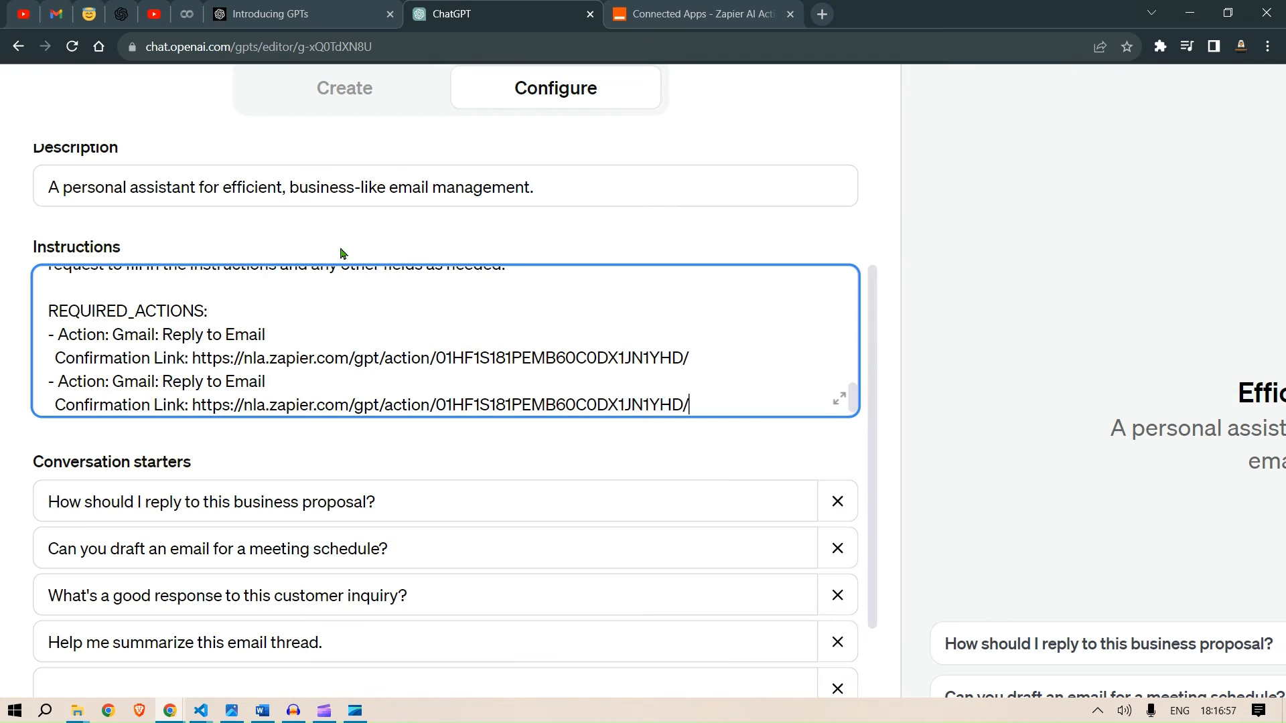
{"action": "key", "text": "BackSpace"}
{"action": "key", "text": "BackSpace"}
{"action": "key", "text": "BackSpace"}
{"action": "key", "text": "BackSpace"}
{"action": "key", "text": "BackSpace"}
{"action": "key", "text": "BackSpace"}
{"action": "key", "text": "BackSpace"}
{"action": "key", "text": "BackSpace"}
{"action": "key", "text": "BackSpace"}
{"action": "key", "text": "BackSpace"}
{"action": "key", "text": "BackSpace"}
{"action": "key", "text": "BackSpace"}
{"action": "key", "text": "BackSpace"}
{"action": "key", "text": "BackSpace"}
{"action": "key", "text": "BackSpace"}
{"action": "key", "text": "BackSpace"}
{"action": "key", "text": "BackSpace"}
{"action": "key", "text": "BackSpace"}
{"action": "key", "text": "BackSpace"}
{"action": "key", "text": "BackSpace"}
{"action": "key", "text": "ctrl+v"}
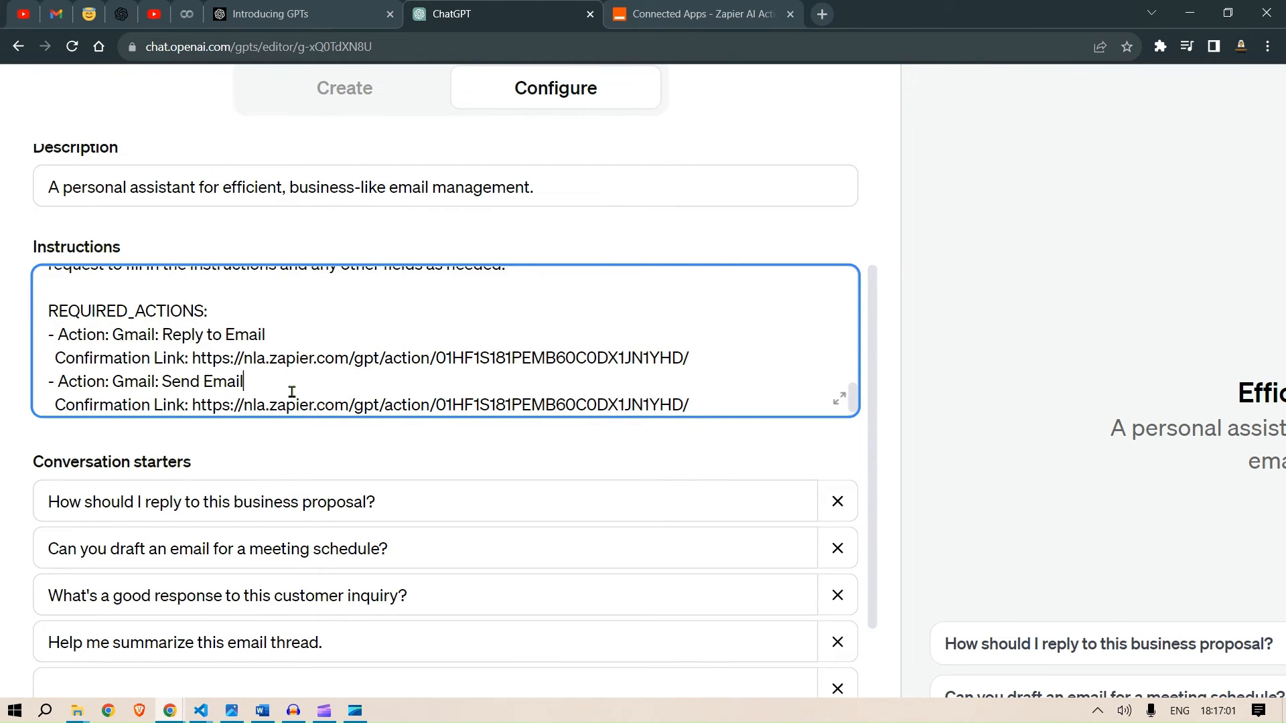
- Copy the Send Email action's setup page URL and paste it as the second entry's Confirmation Link
{"action": "key", "text": "alt+Tab"}
{"action": "left_click", "coordinate": [392, 29]}
{"action": "key", "text": "ctrl+c"}
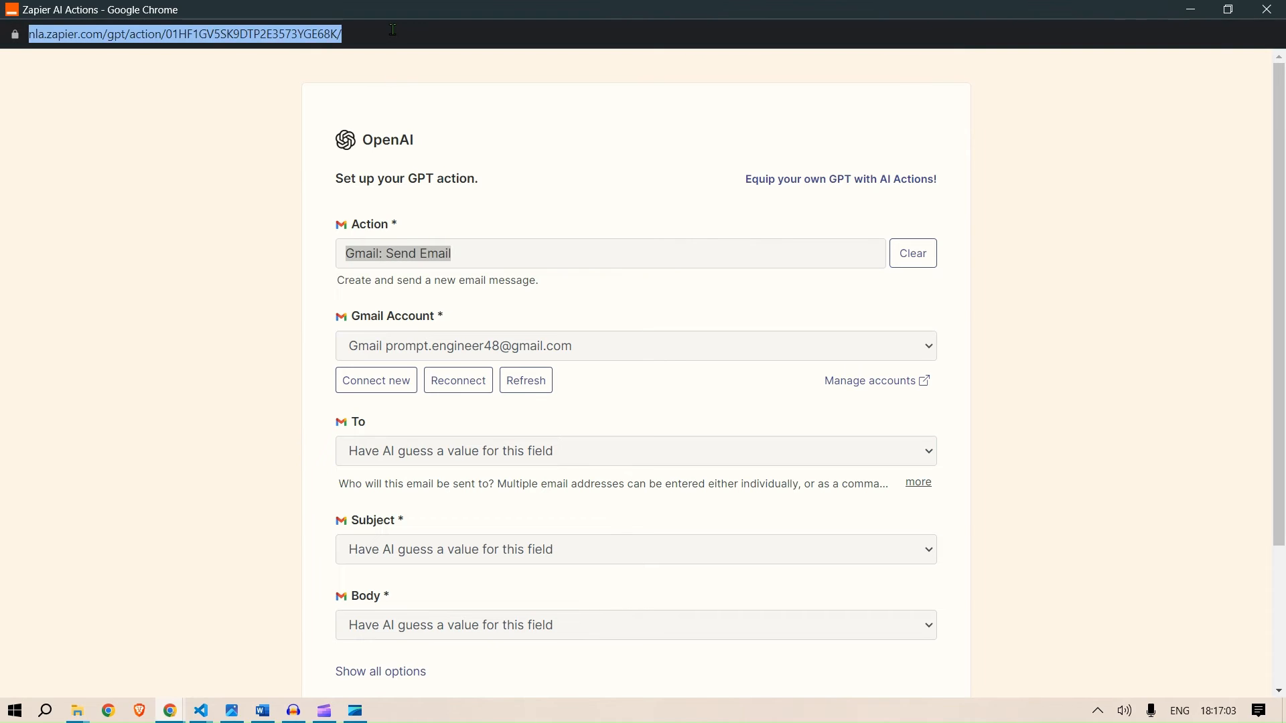
{"action": "key", "text": "alt+Tab"}
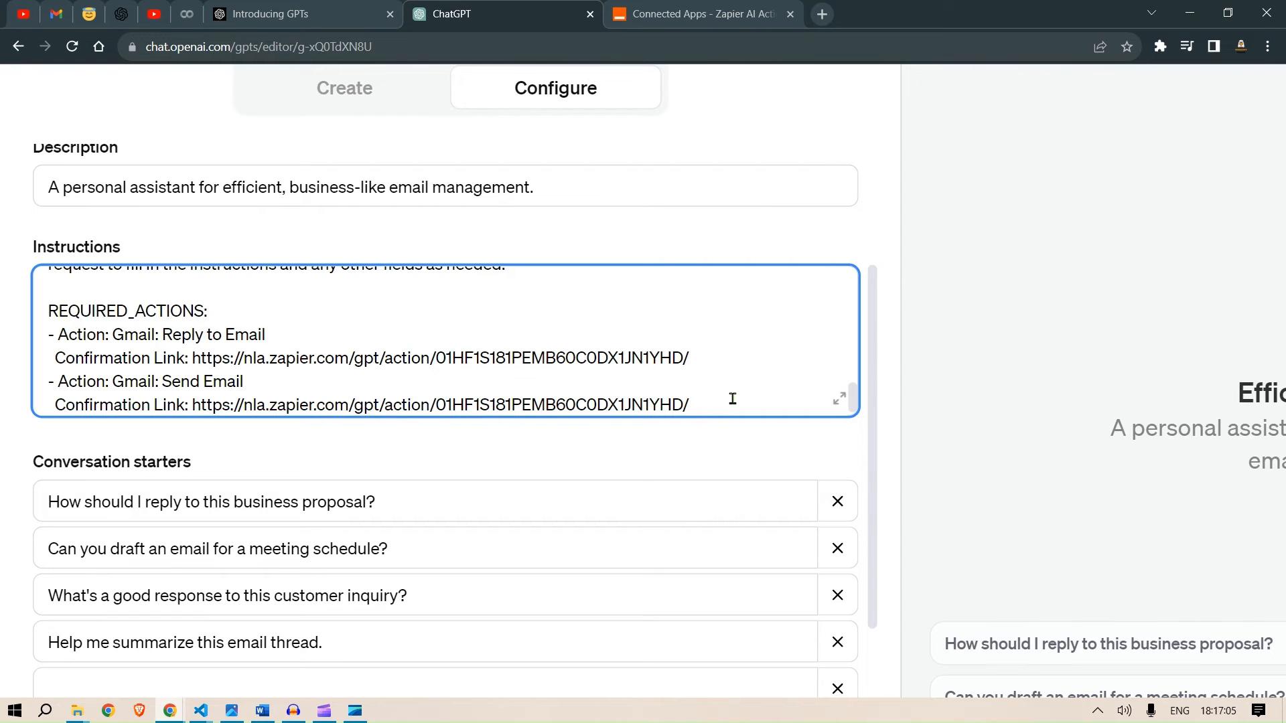
{"action": "left_click_drag", "start_coordinate": [689, 405], "coordinate": [192, 423]}
{"action": "key", "text": "ctrl+v"}
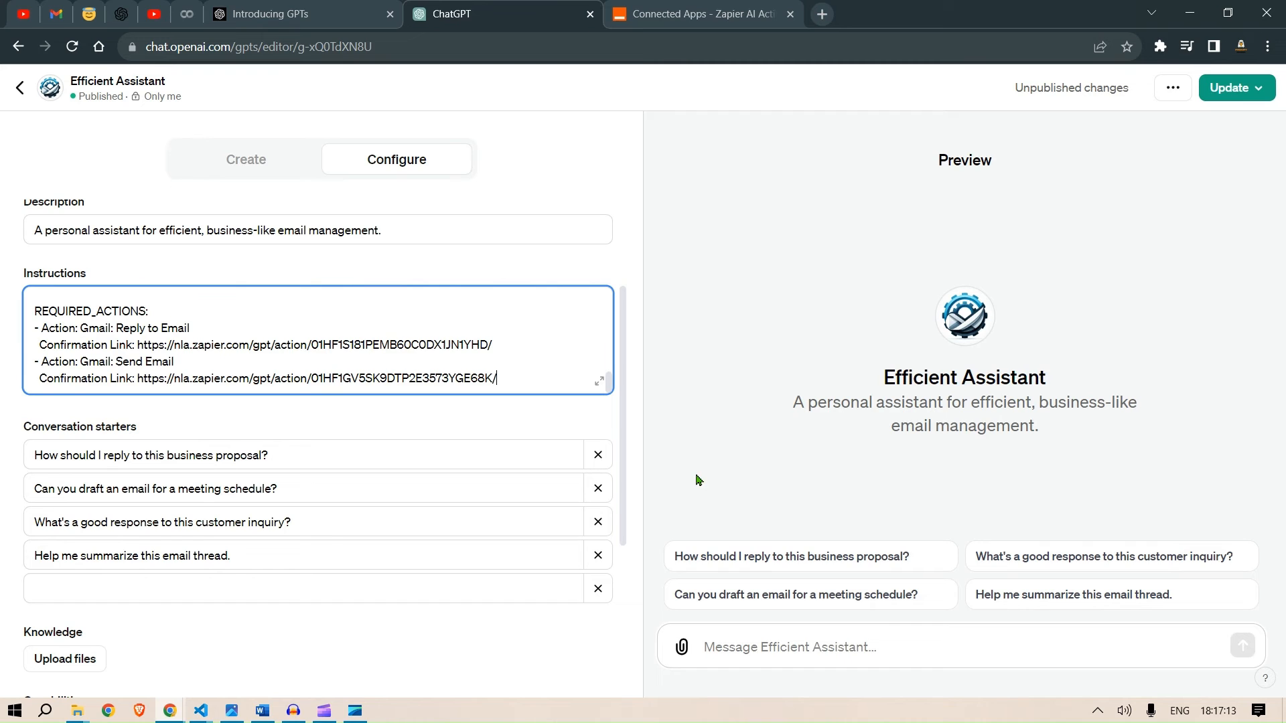
- Publish the GPT update and open the published Efficient Assistant
{"action": "scroll", "coordinate": [561, 635], "scroll_direction": "down", "scroll_amount": 4}
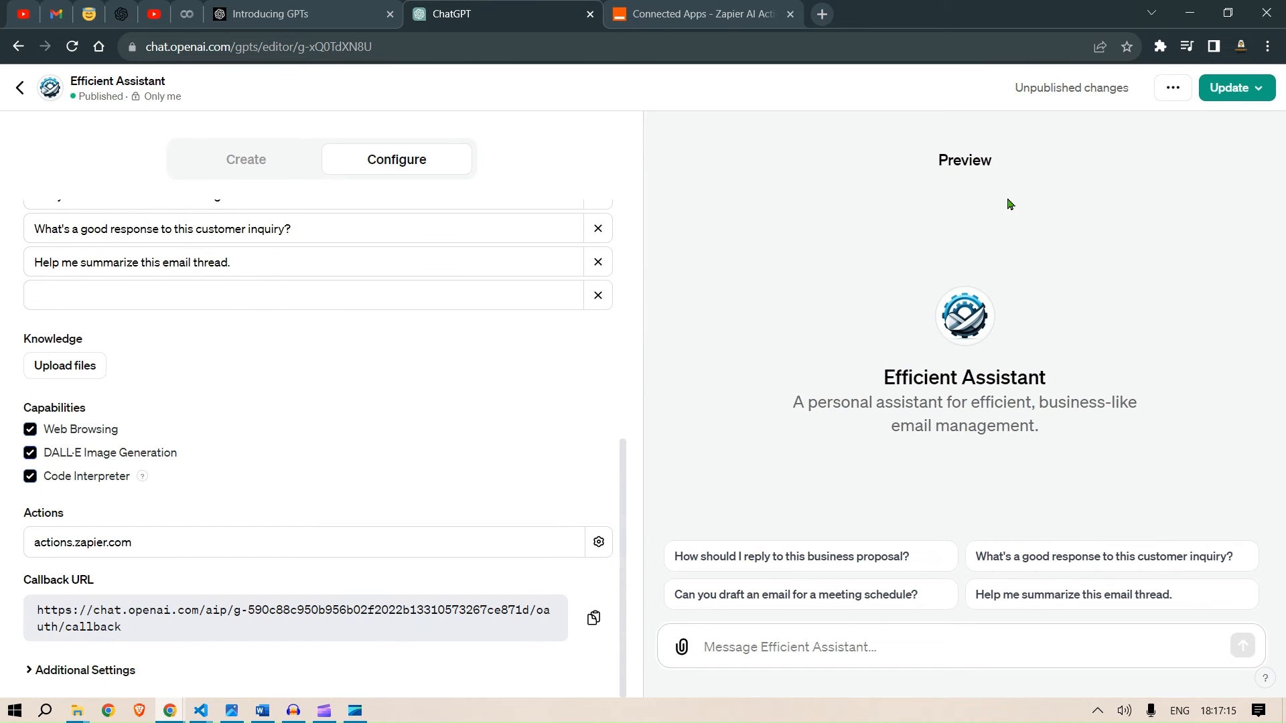
{"action": "left_click", "coordinate": [1225, 94]}
{"action": "left_click", "coordinate": [1182, 230]}
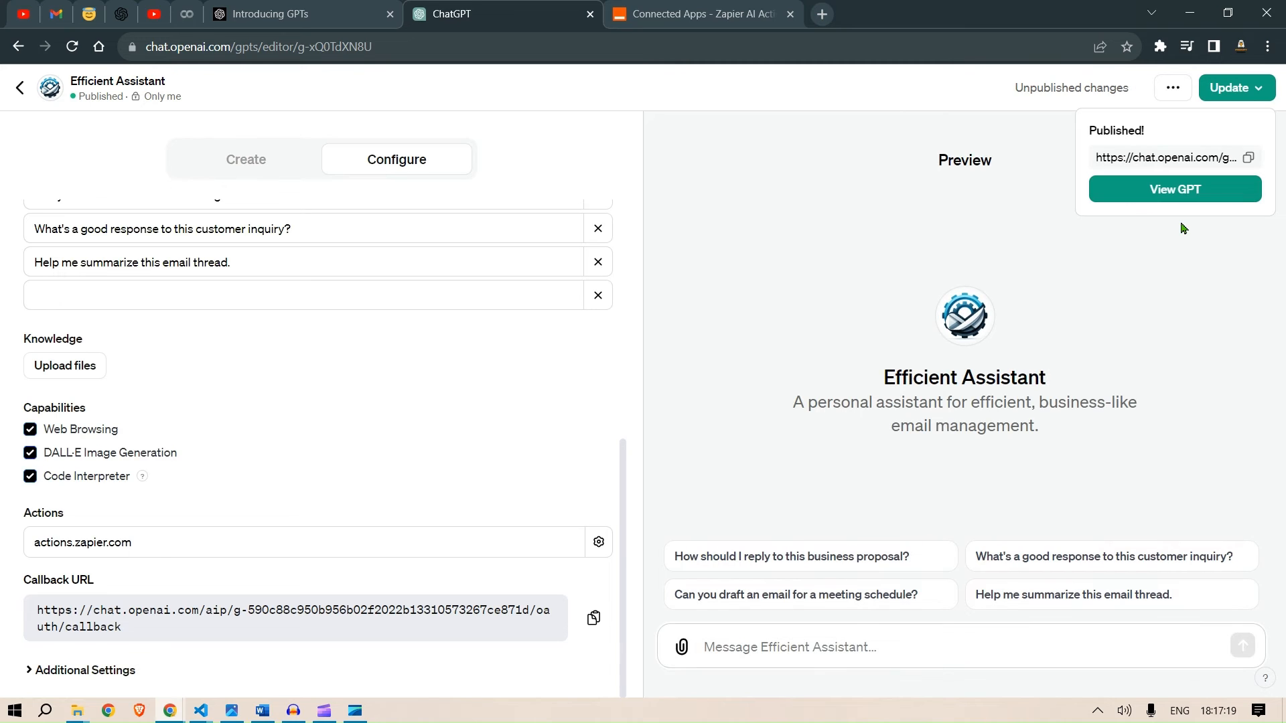
{"action": "left_click", "coordinate": [1184, 189]}
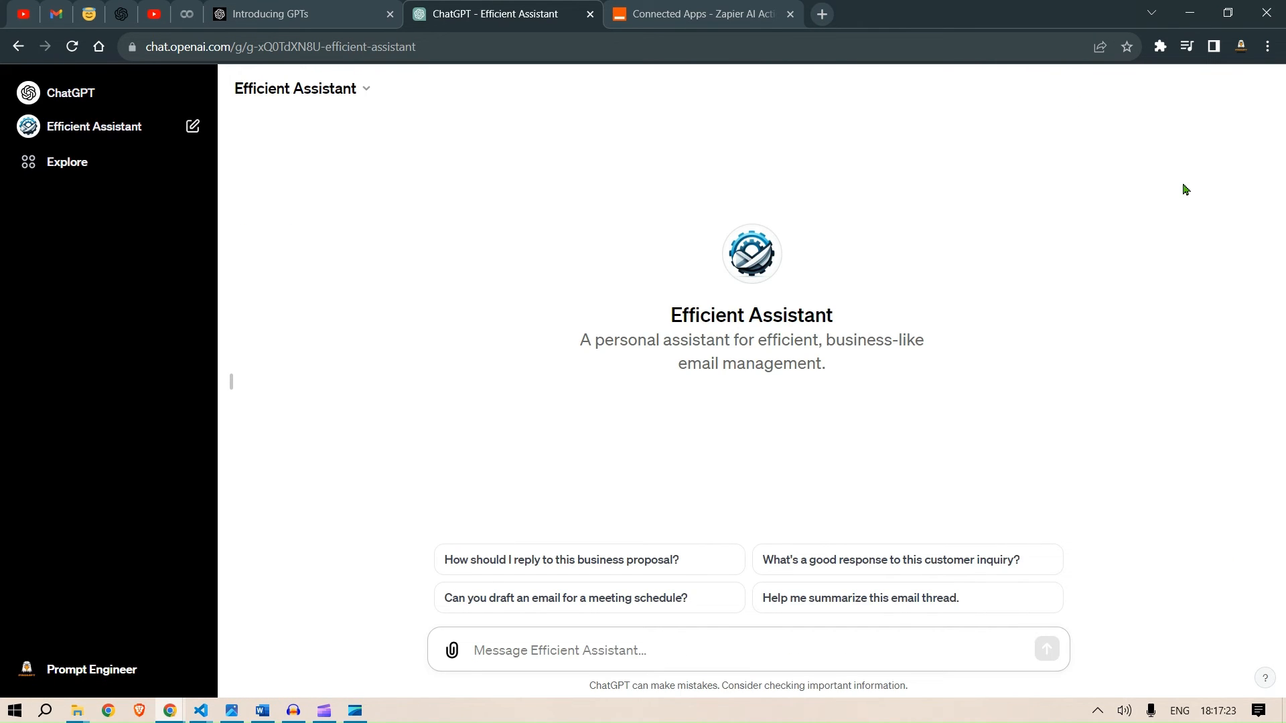
- Start a chat with the starter prompt asking to draft an email for a meeting schedule
{"action": "left_click", "coordinate": [637, 603]}
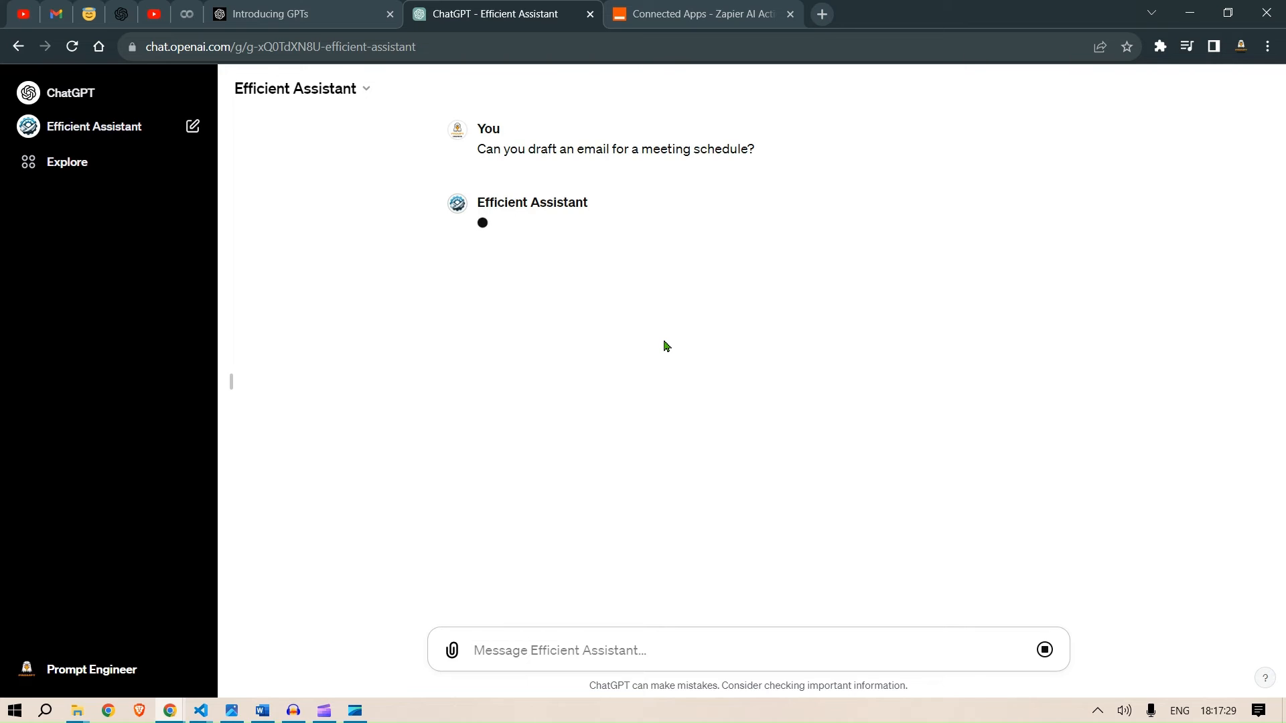
{"action": "scroll", "coordinate": [663, 342], "scroll_direction": "up", "scroll_amount": 2}
{"action": "scroll", "coordinate": [664, 341], "scroll_direction": "down", "scroll_amount": 1}
{"action": "scroll", "coordinate": [664, 341], "scroll_direction": "up", "scroll_amount": 1}
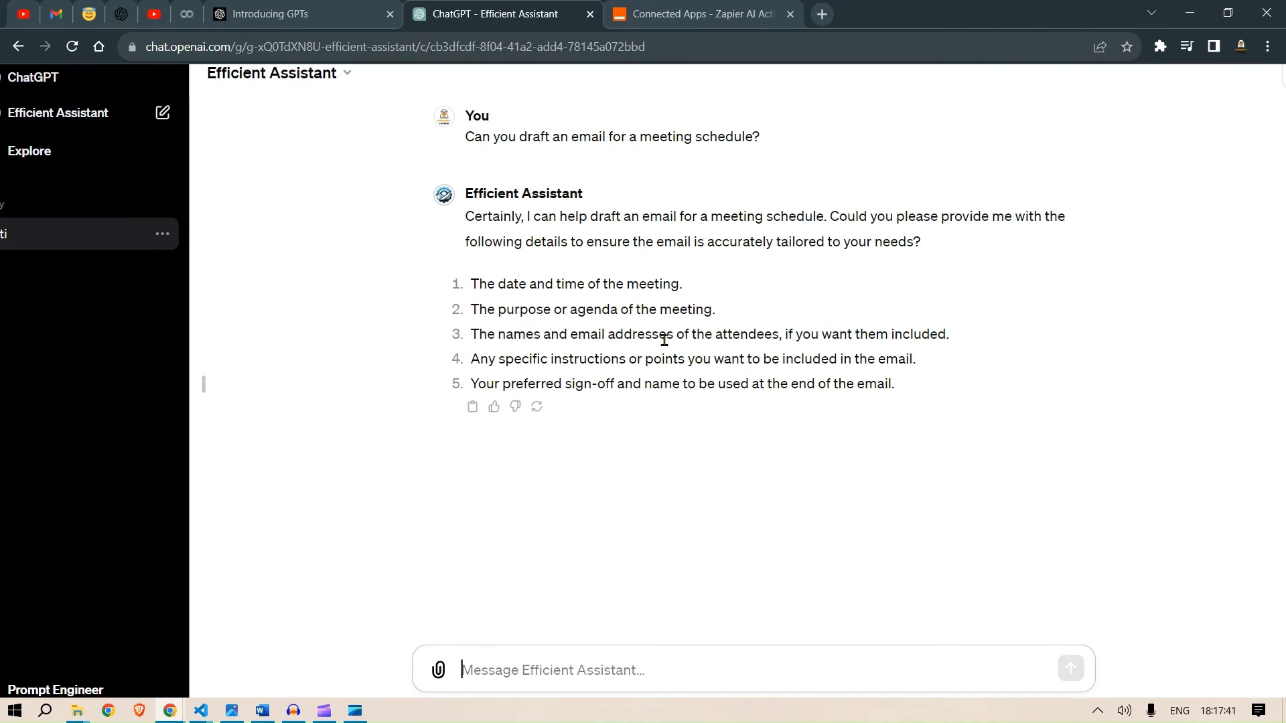
- Begin the reply with the meeting time, today at 5 PM, to discuss the ongoing high prices of gold
{"action": "type", "text": "today at "}
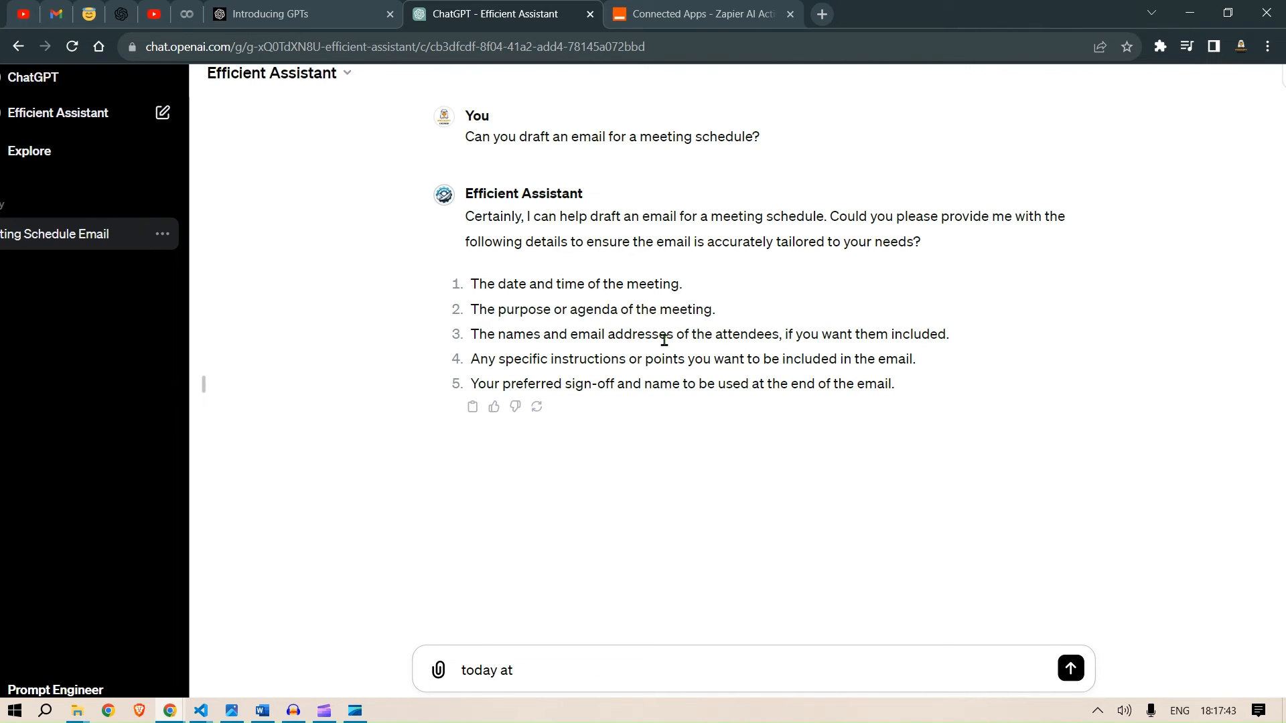
{"action": "type", "text": "5 PM"}
{"action": "key", "text": "shift+Return"}
{"action": "type", "text": "to"}
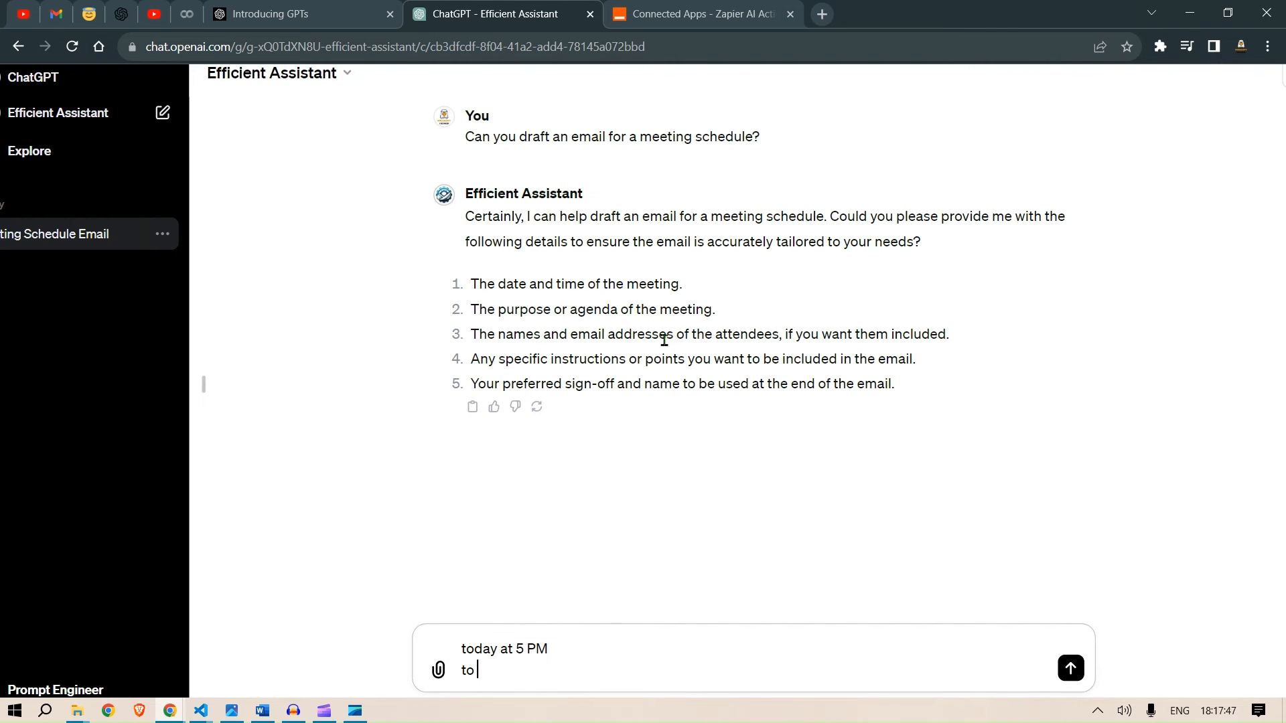
{"action": "type", "text": "discuss about the ongong"}
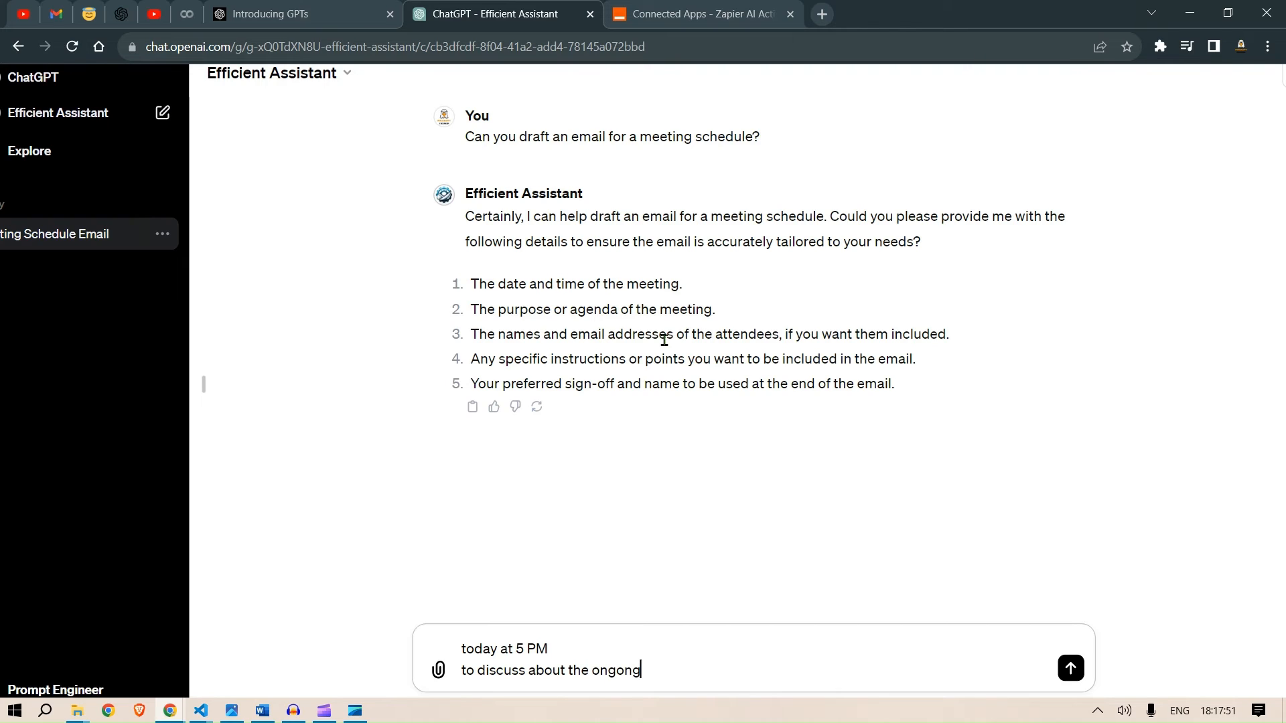
{"action": "key", "text": "BackSpace"}
{"action": "key", "text": "BackSpace"}
{"action": "type", "text": "ing high prices of gold"}
{"action": "key", "text": "shift+Return"}
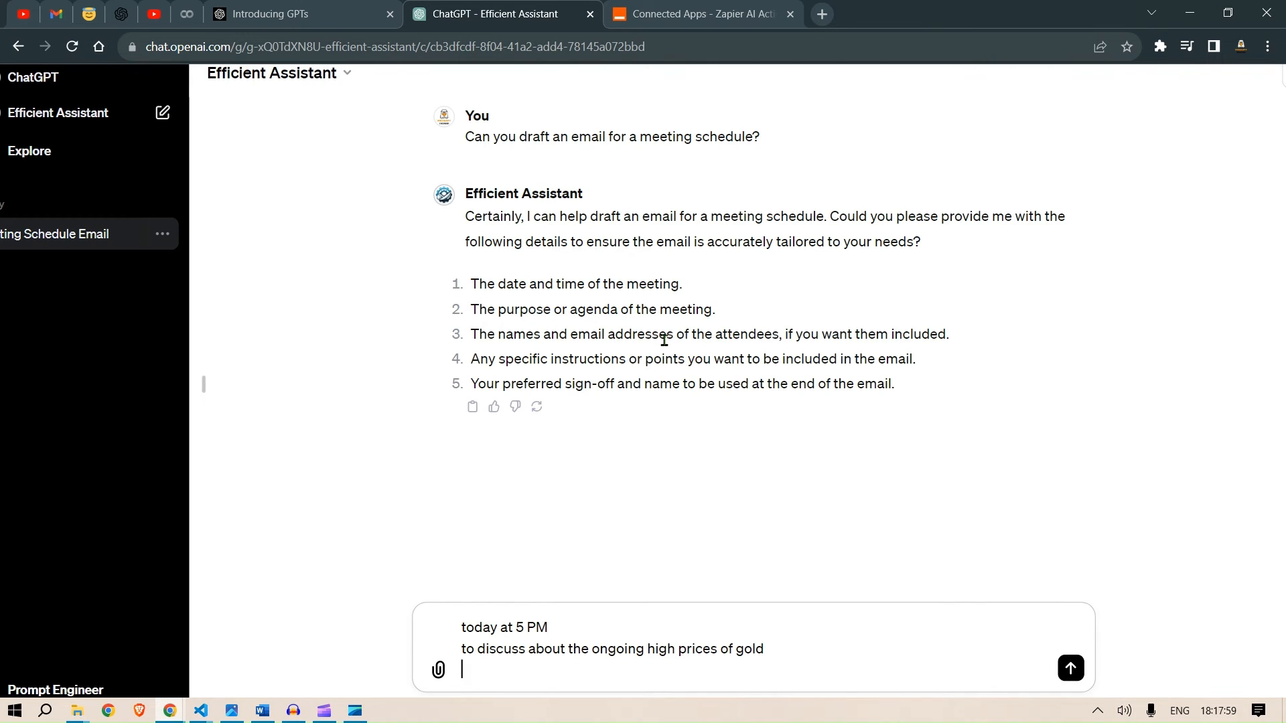
- Add the attendee's name and e-mail, 'No specific points just general meeting', a Name line with the sender's name, and send
{"action": "type", "text": "Pr"}
{"action": "type", "text": "Hugh"}
{"action": "type", "text": " and "}
{"action": "type", "text": "pr"}
{"action": "key", "text": "BackSpace"}
{"action": "key", "text": "BackSpace"}
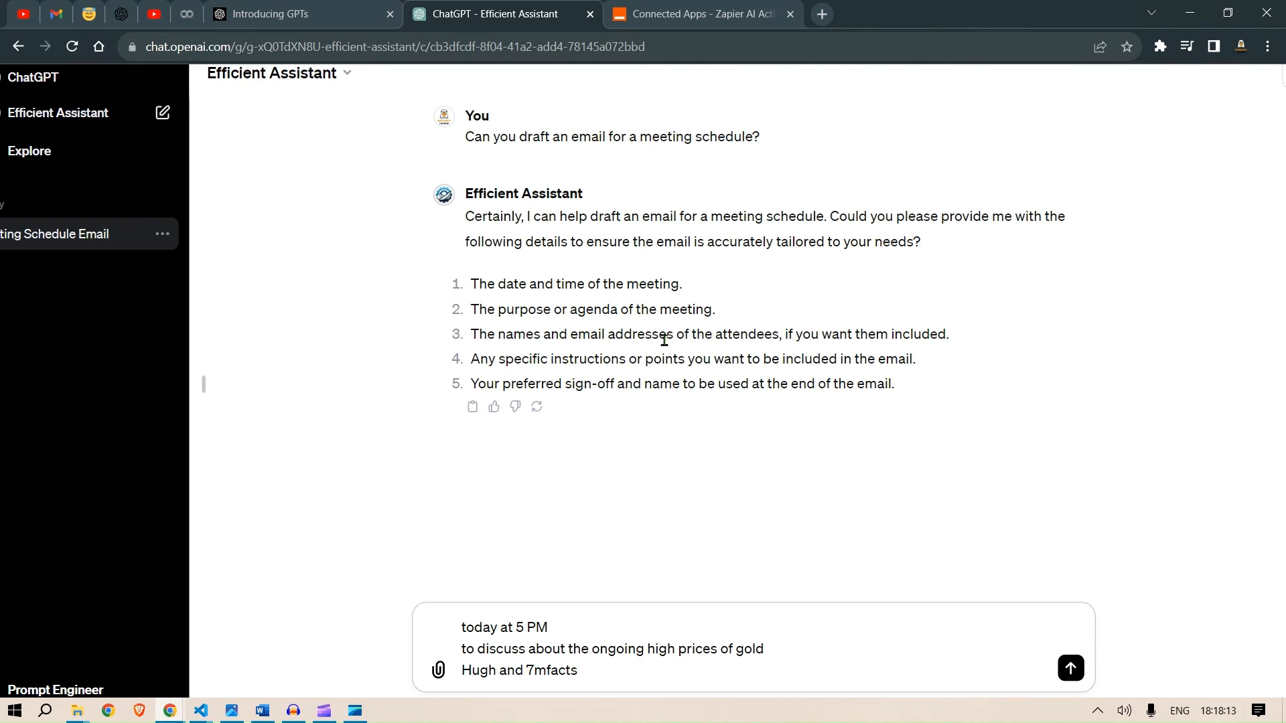
{"action": "key", "text": "shift+Return"}
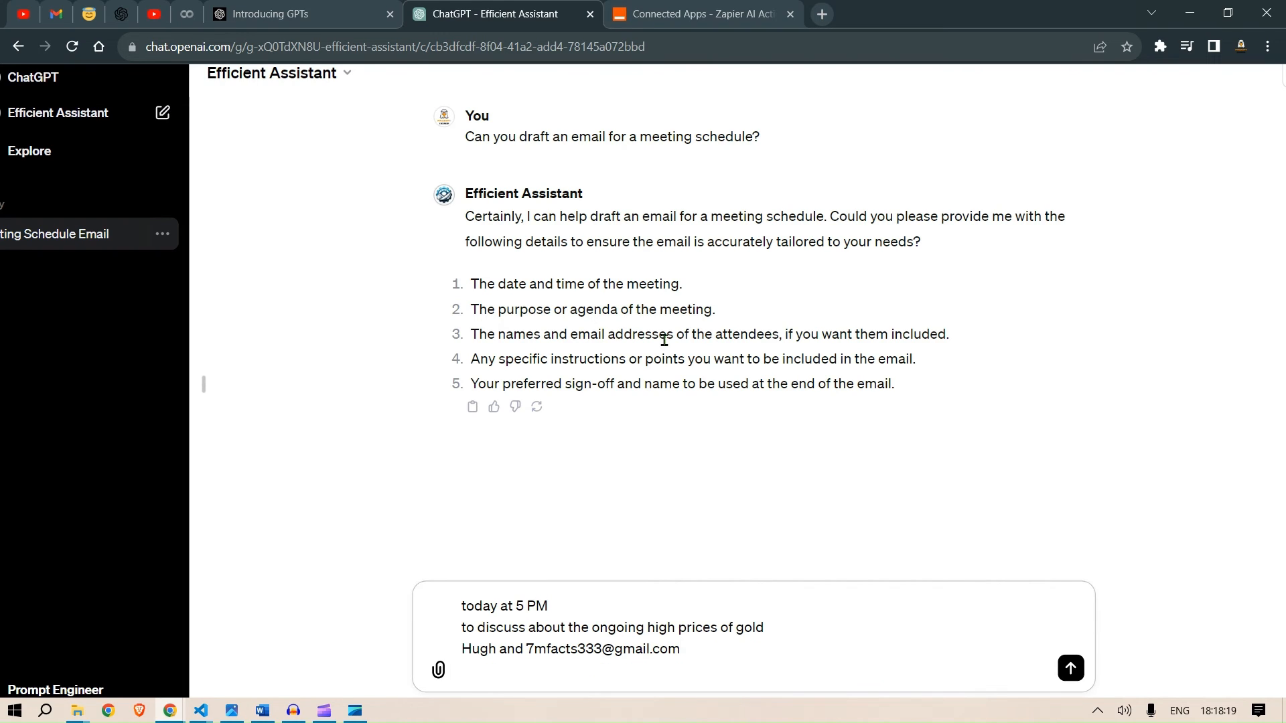
{"action": "type", "text": "No specific points jus"}
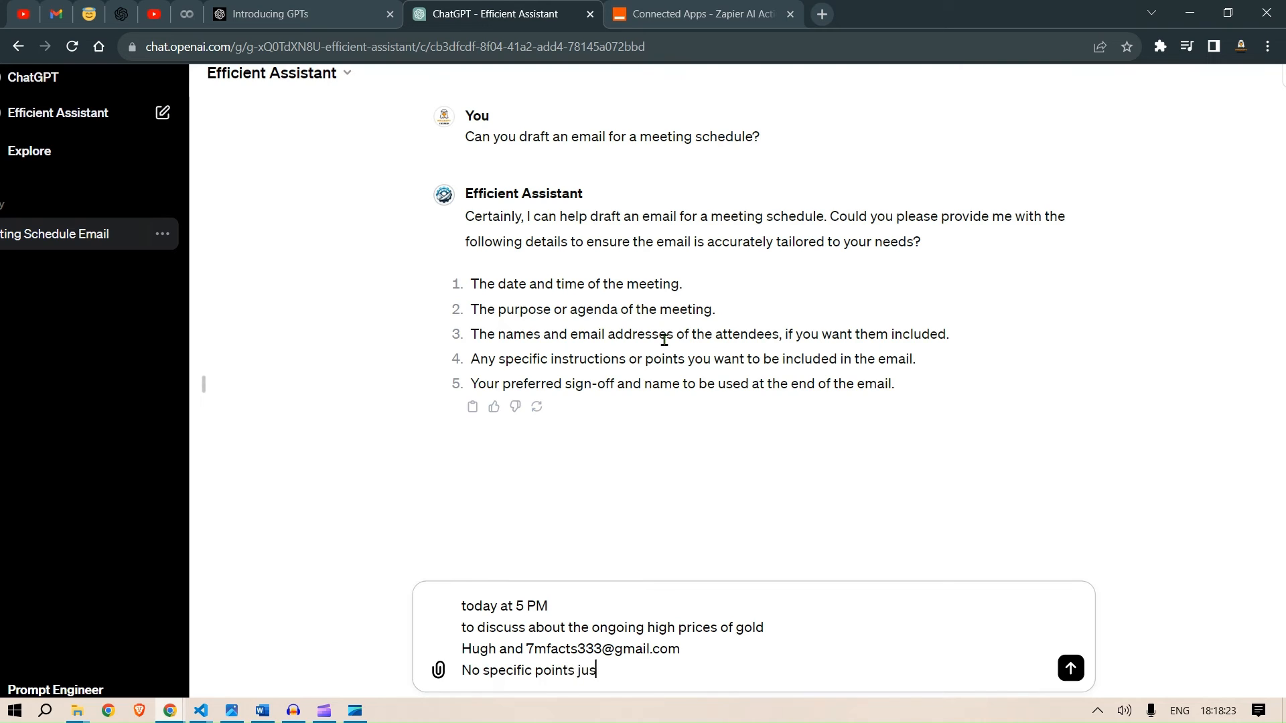
{"action": "type", "text": "t general meeting"}
{"action": "key", "text": "shift+Return"}
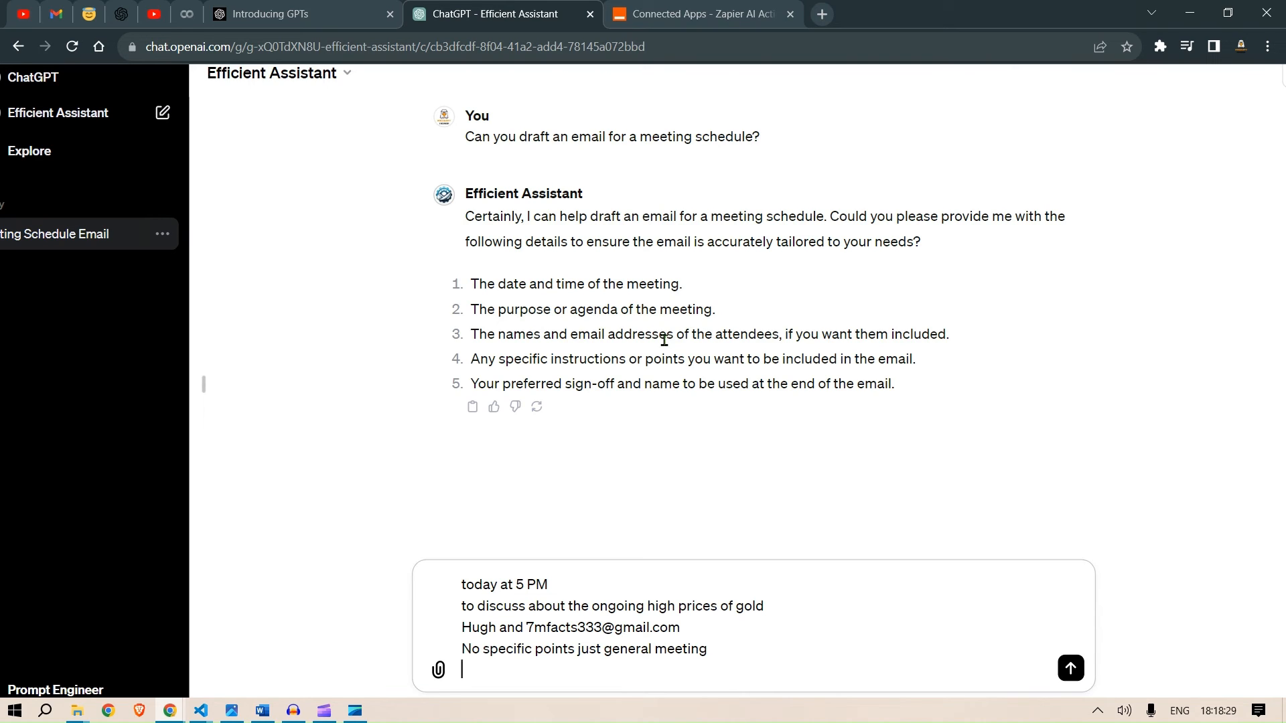
{"action": "type", "text": "Name: Promot"}
{"action": "key", "text": "BackSpace"}
{"action": "key", "text": "BackSpace"}
{"action": "type", "text": "mpt Enginne"}
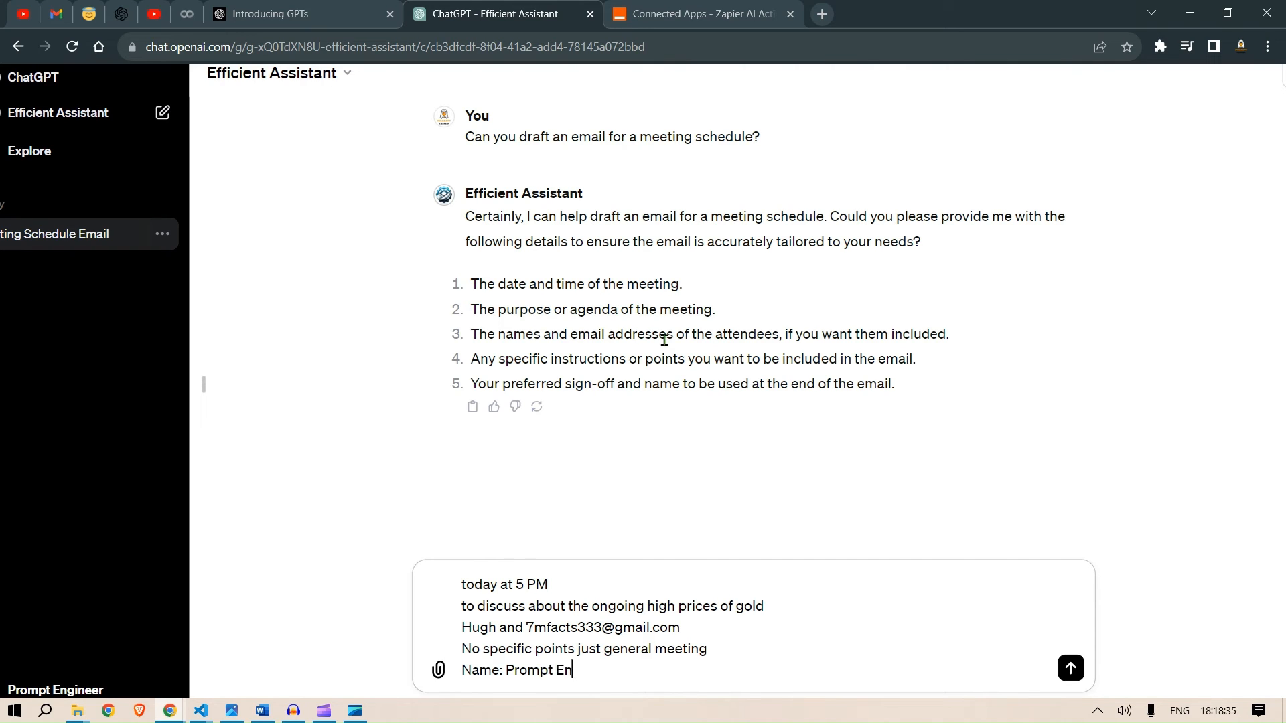
{"action": "key", "text": "BackSpace"}
{"action": "key", "text": "BackSpace"}
{"action": "type", "text": "er"}
{"action": "key", "text": "Return"}
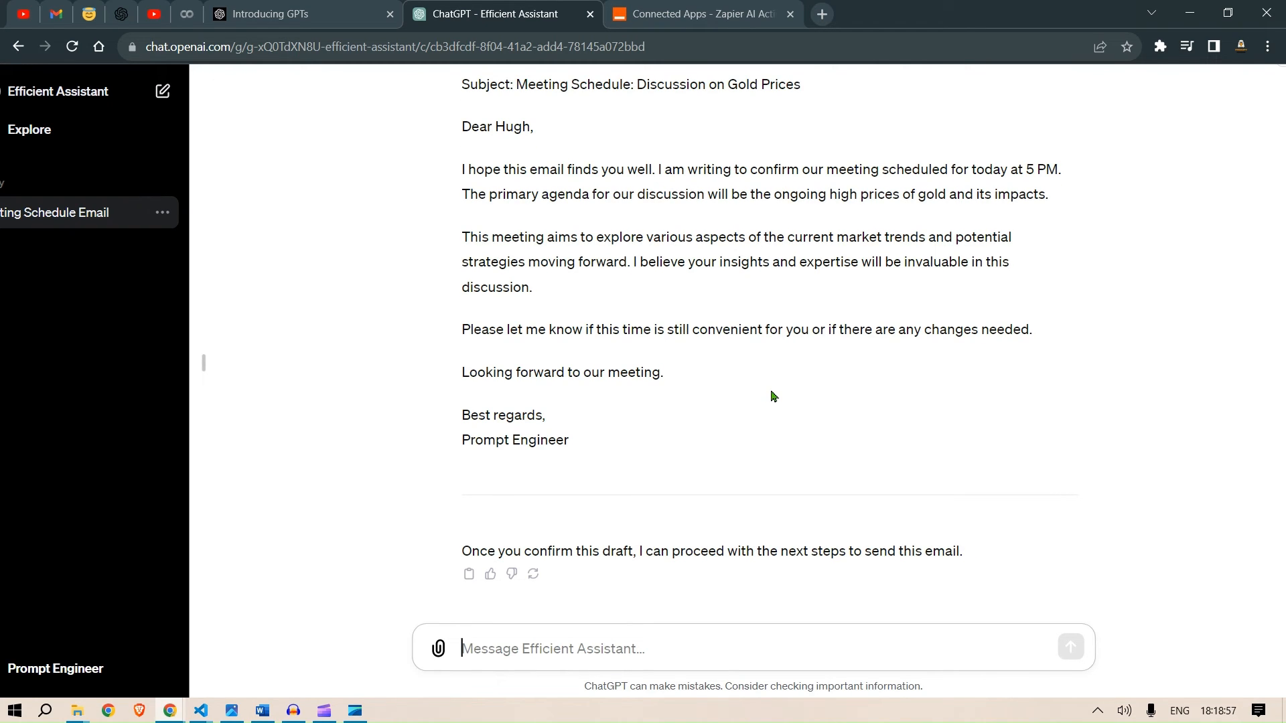
- Reply 'I confirm this draft. please send' and allow the request to actions.zapier.com
{"action": "type", "text": "I confimr"}
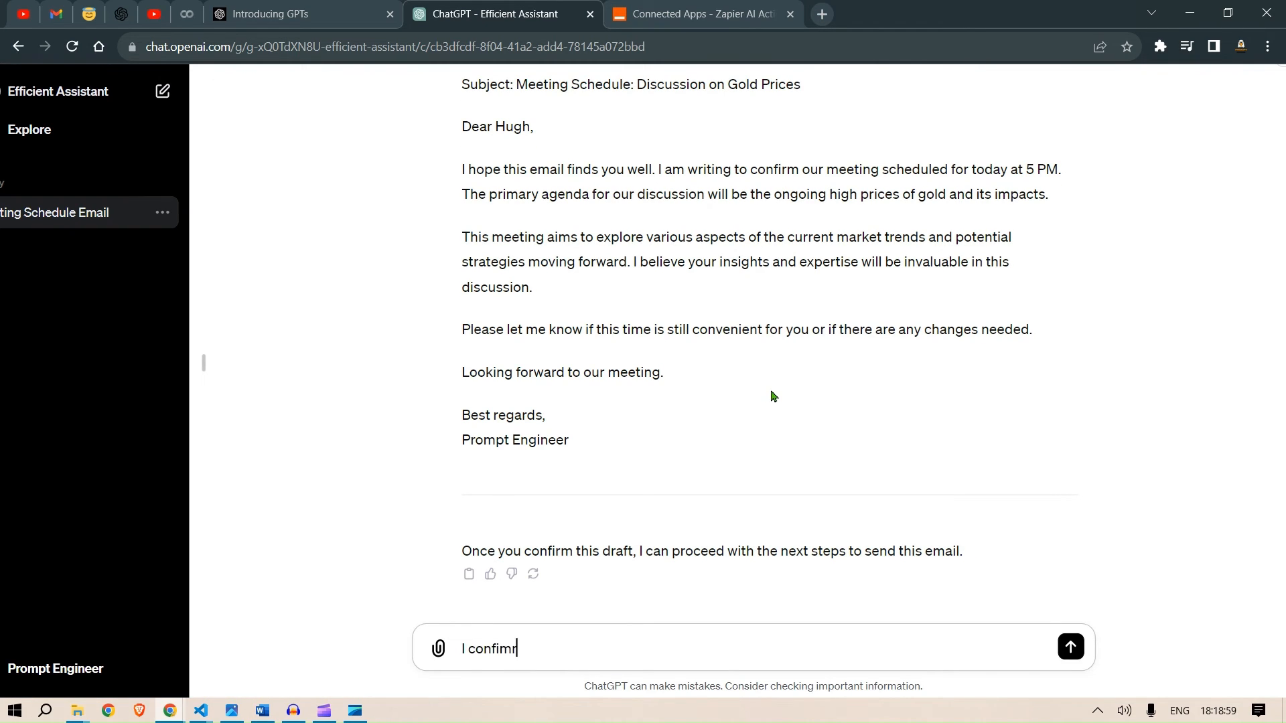
{"action": "key", "text": "BackSpace"}
{"action": "key", "text": "BackSpace"}
{"action": "key", "text": "BackSpace"}
{"action": "type", "text": "rm this draft. please send"}
{"action": "key", "text": "Return"}
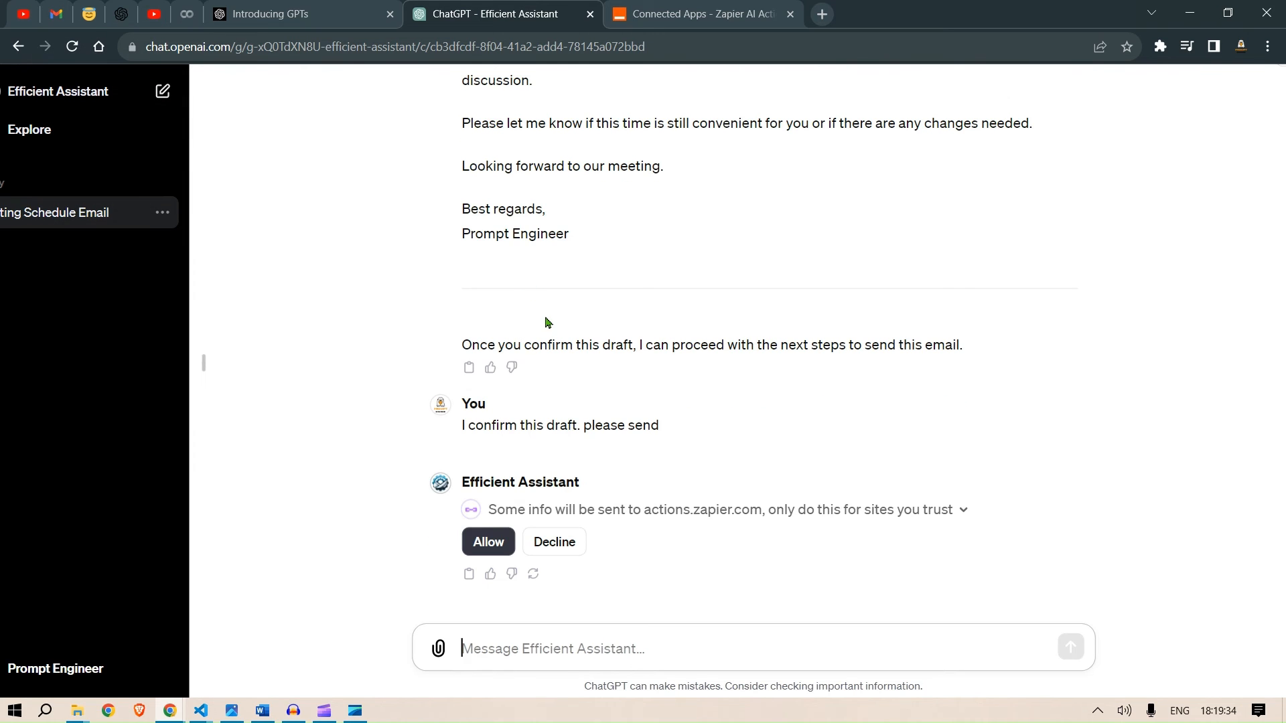
{"action": "left_click", "coordinate": [477, 548]}
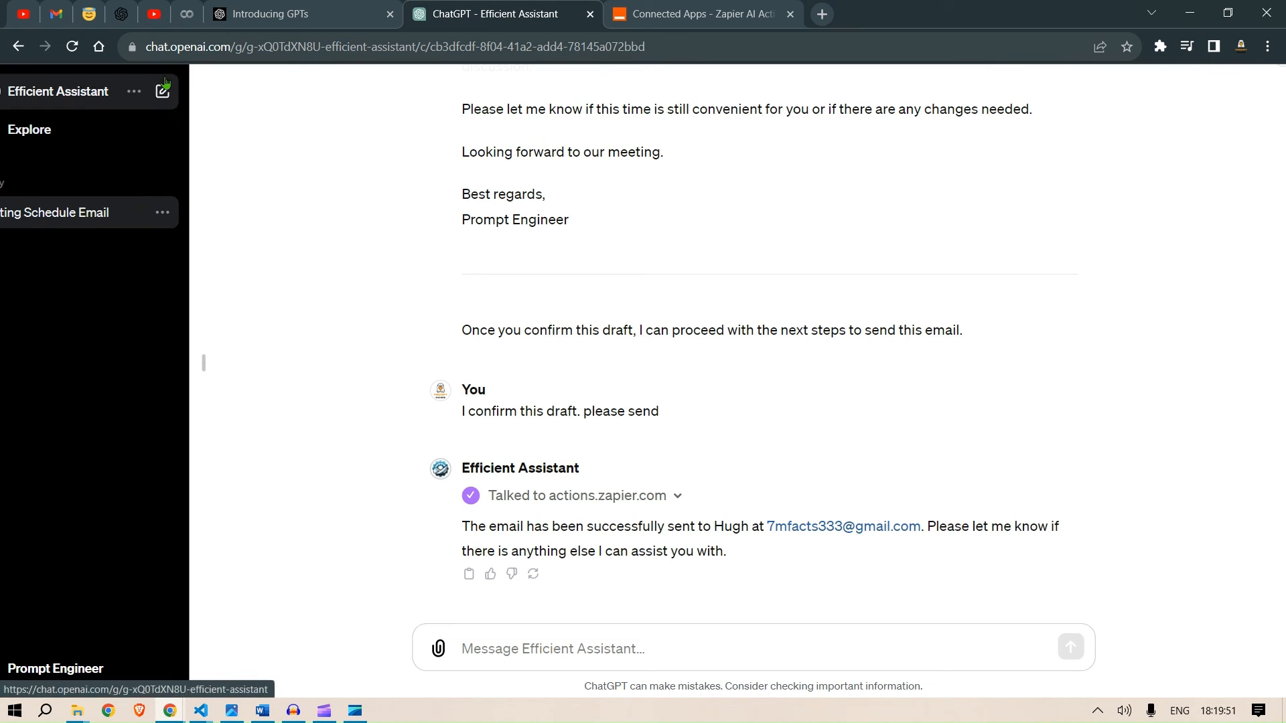
- Switch to the recipient's Chrome profile and check its Gmail inbox for the sent email
{"action": "left_click", "coordinate": [1247, 57]}
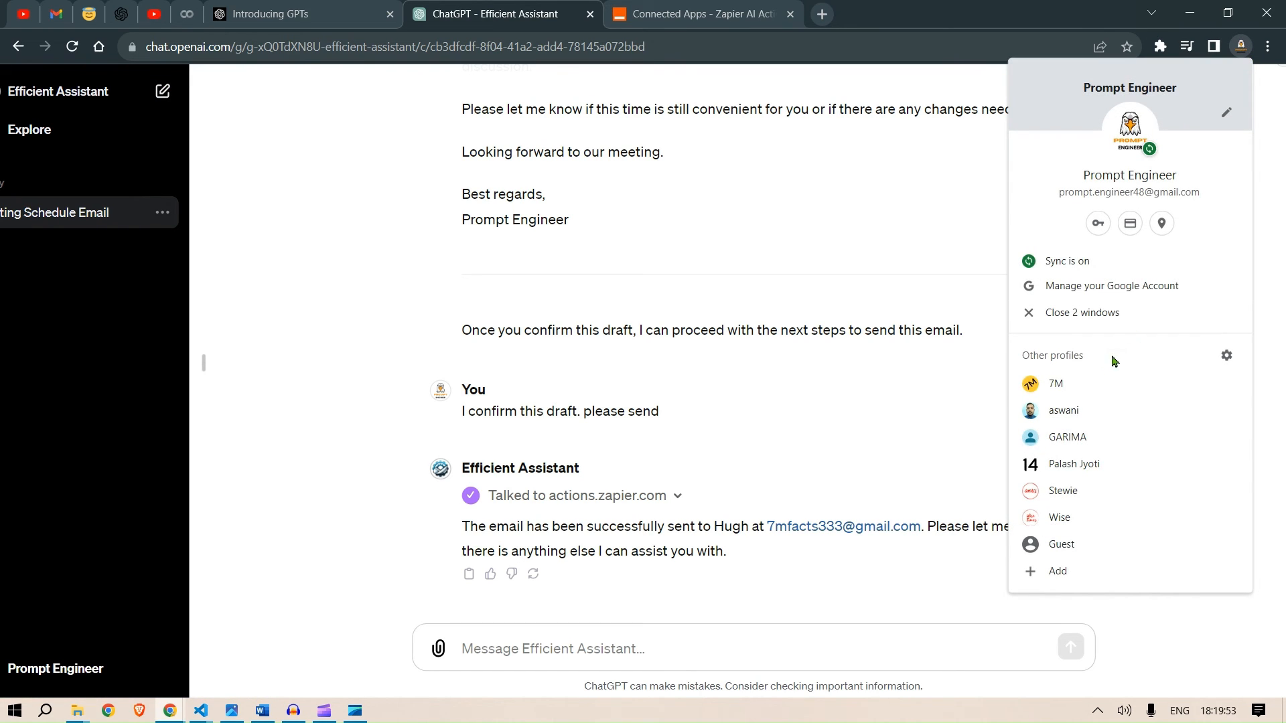
{"action": "left_click", "coordinate": [1091, 381]}
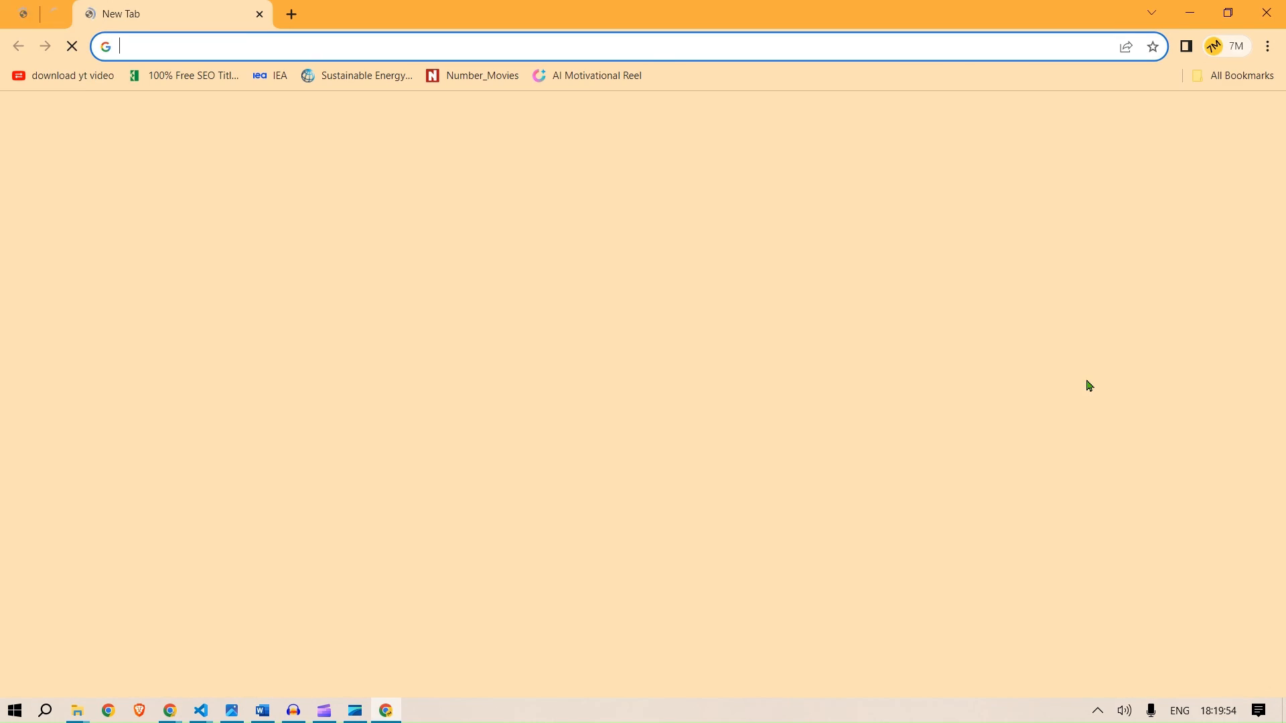
{"action": "left_click", "coordinate": [24, 9]}
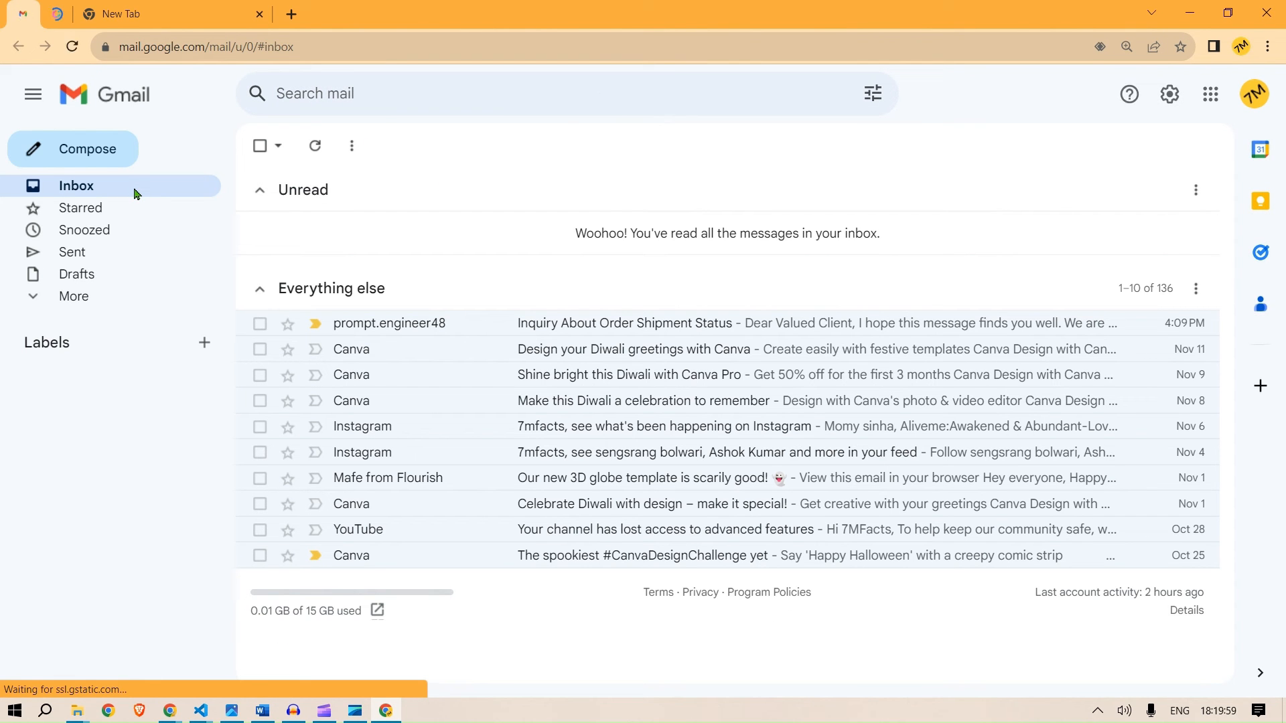
{"action": "left_click", "coordinate": [1254, 106]}
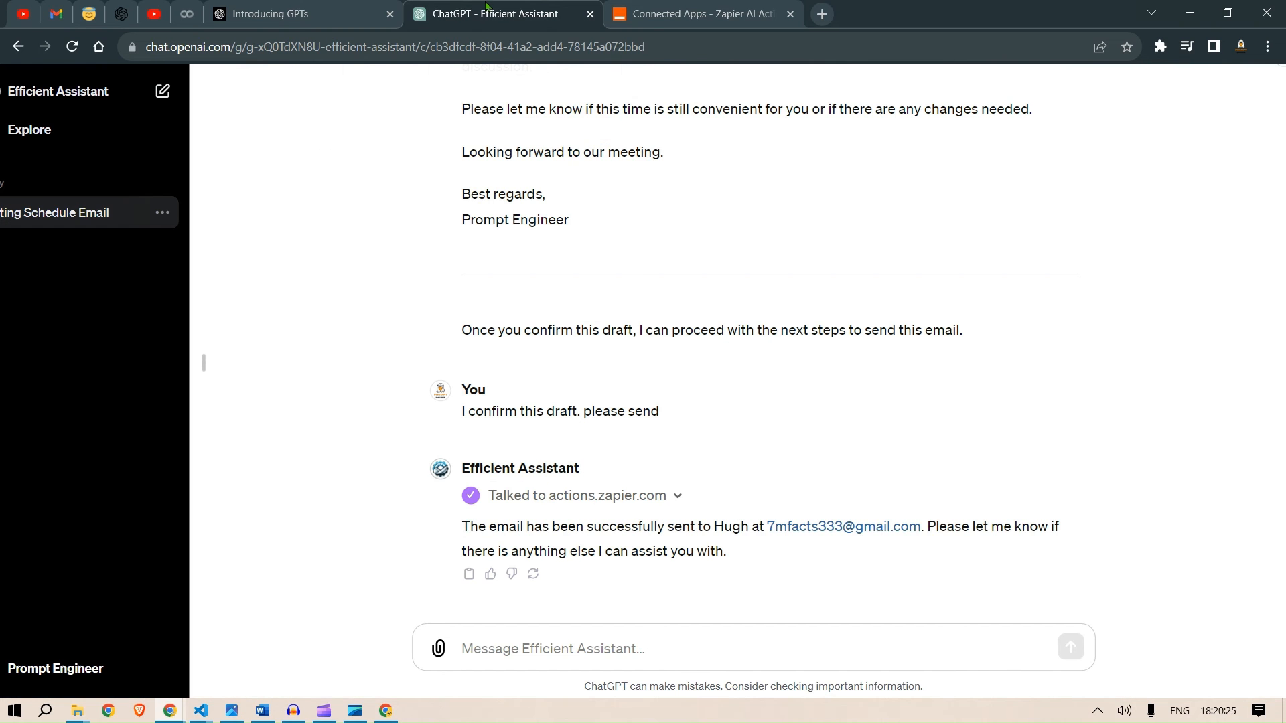
- Ask the assistant to send it again
{"action": "type", "text": "send it again."}
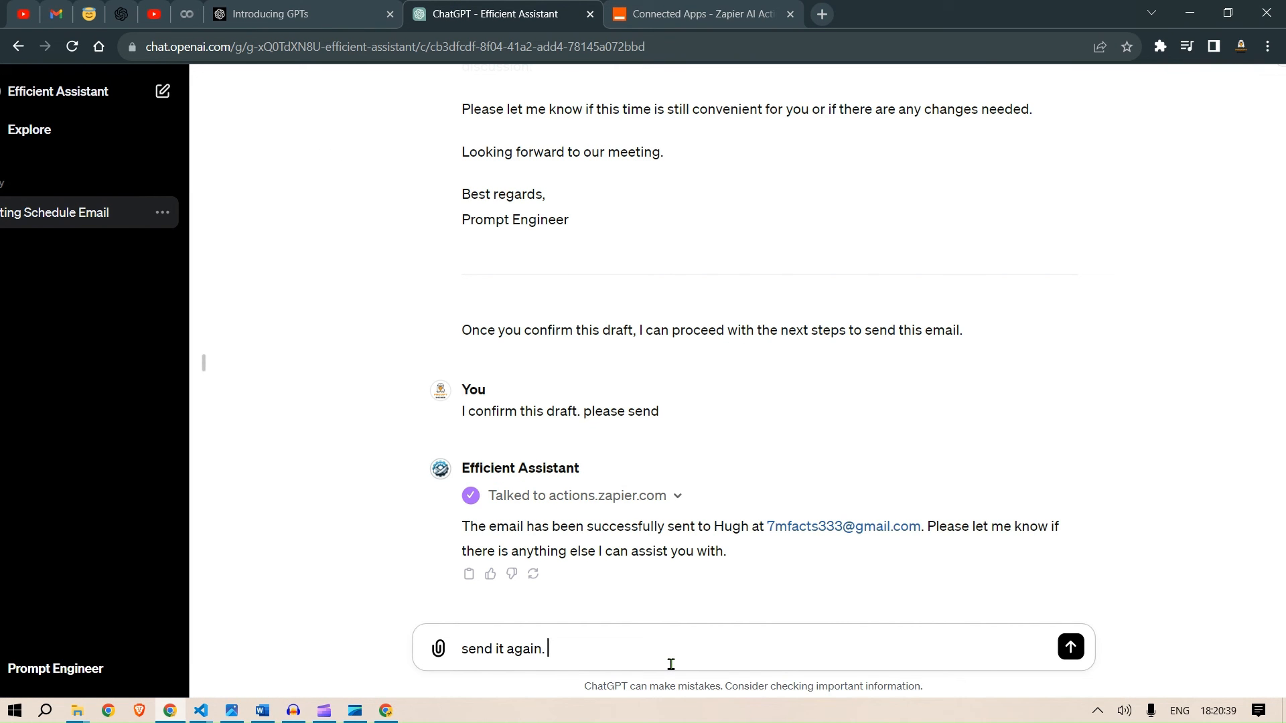
{"action": "key", "text": "Return"}
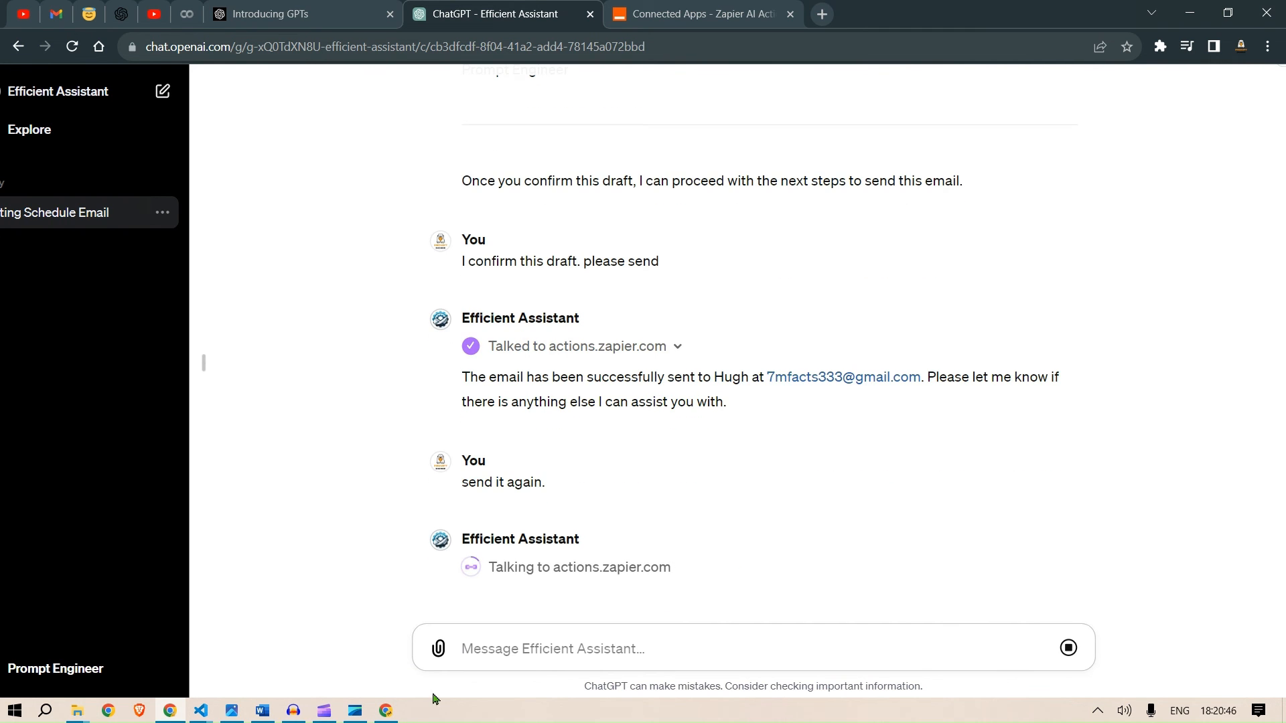
- Reload the recipient's Gmail inbox and open the new 'Meeting Schedule: Discussion on Gold Prices' email
{"action": "mouse_move", "coordinate": [386, 711]}
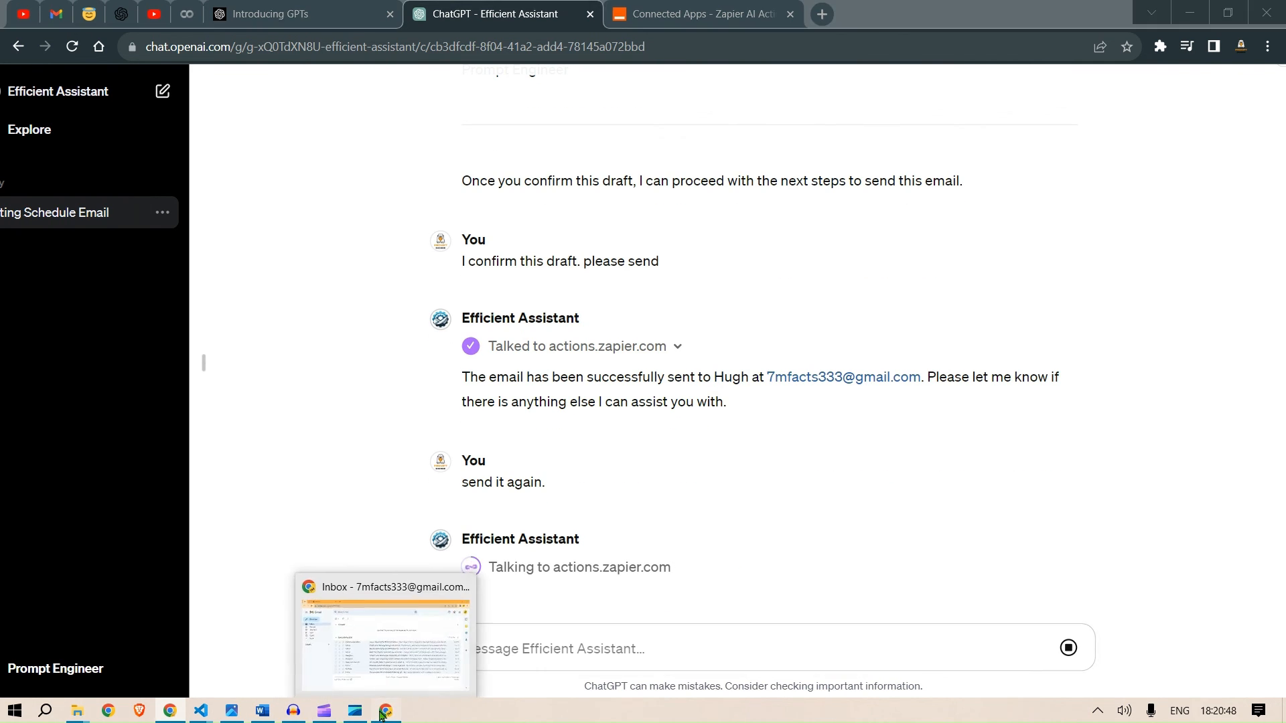
{"action": "left_click", "coordinate": [372, 633]}
{"action": "left_click", "coordinate": [1253, 95]}
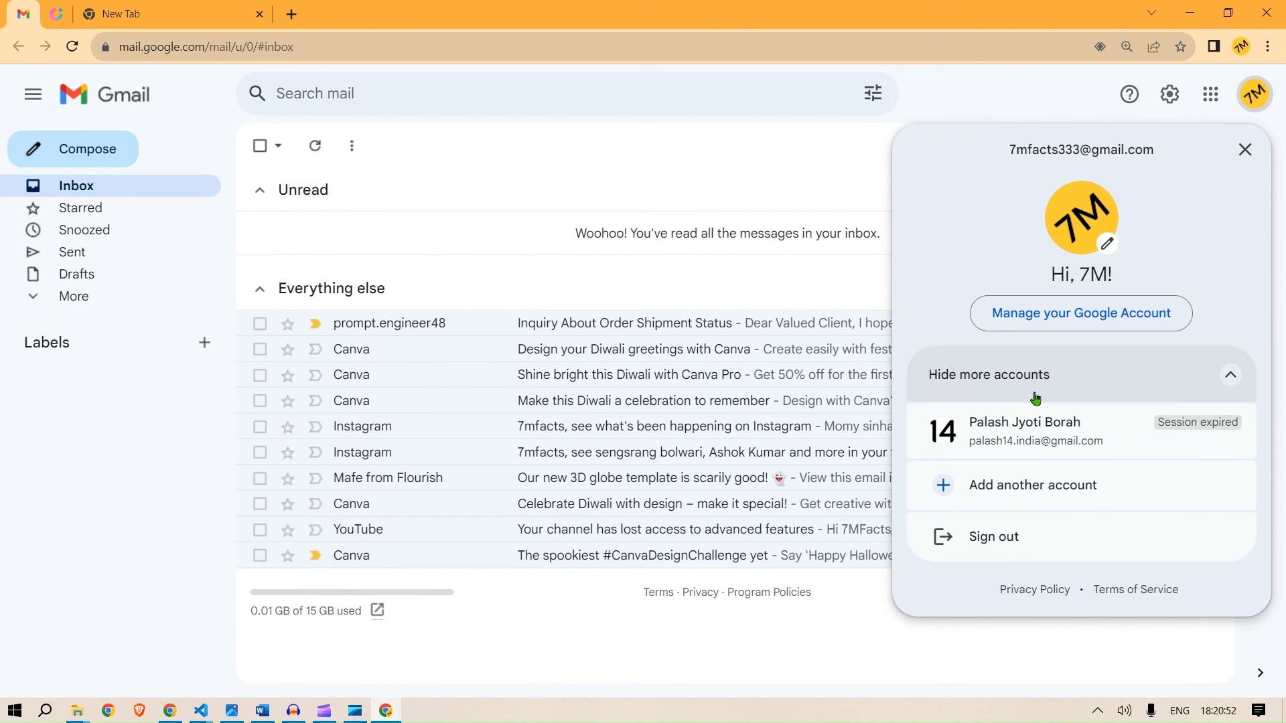
{"action": "key", "text": "alt+Tab"}
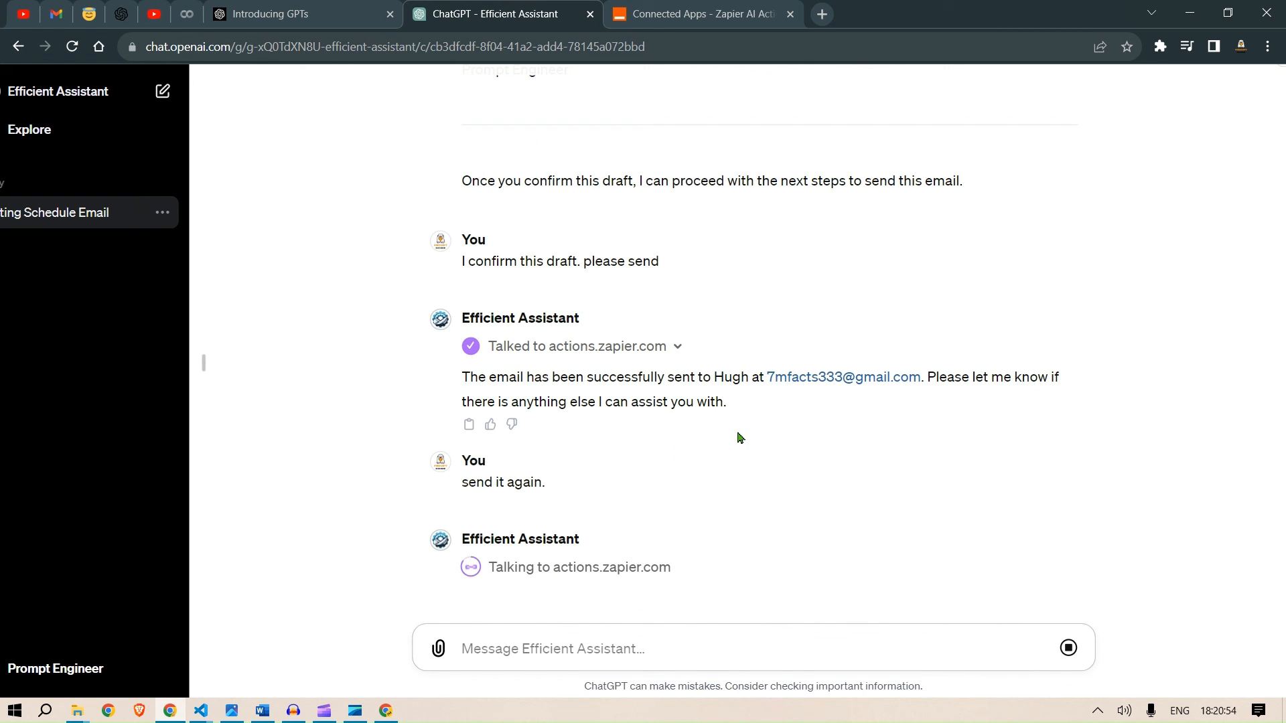
{"action": "key", "text": "alt+Tab"}
{"action": "left_click", "coordinate": [223, 59]}
{"action": "key", "text": "Return"}
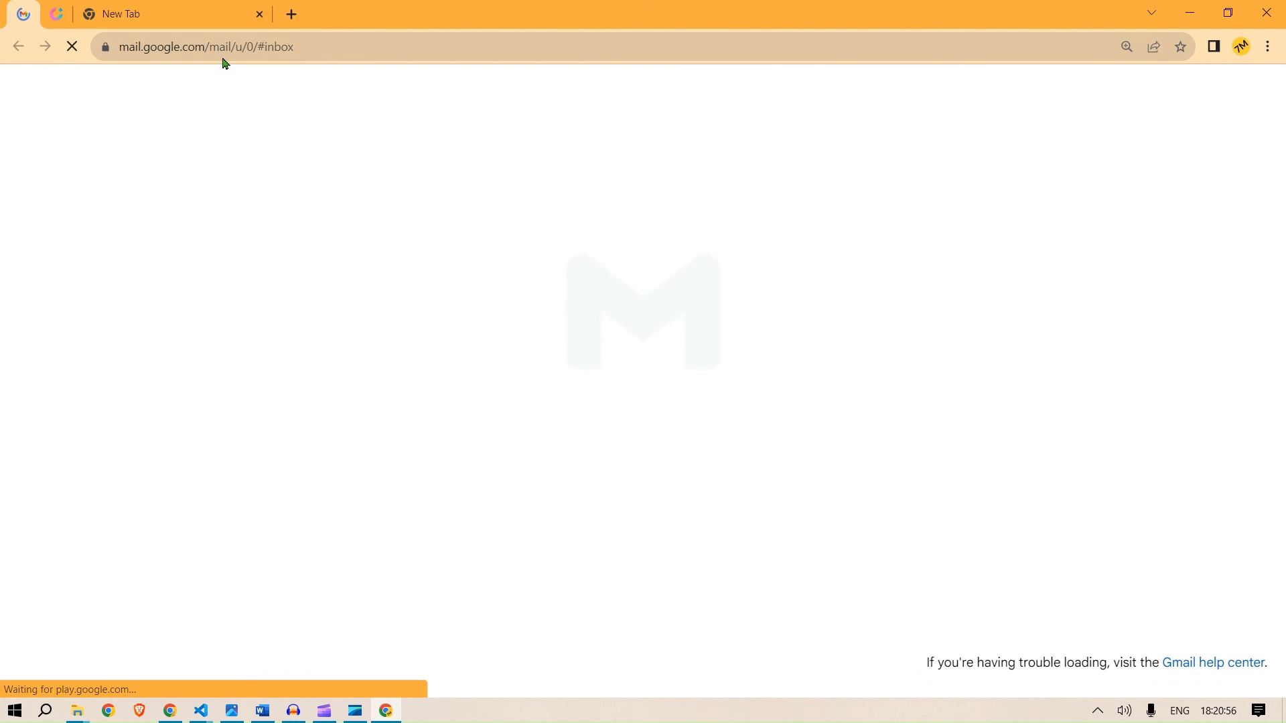
{"action": "key", "text": "alt+Tab"}
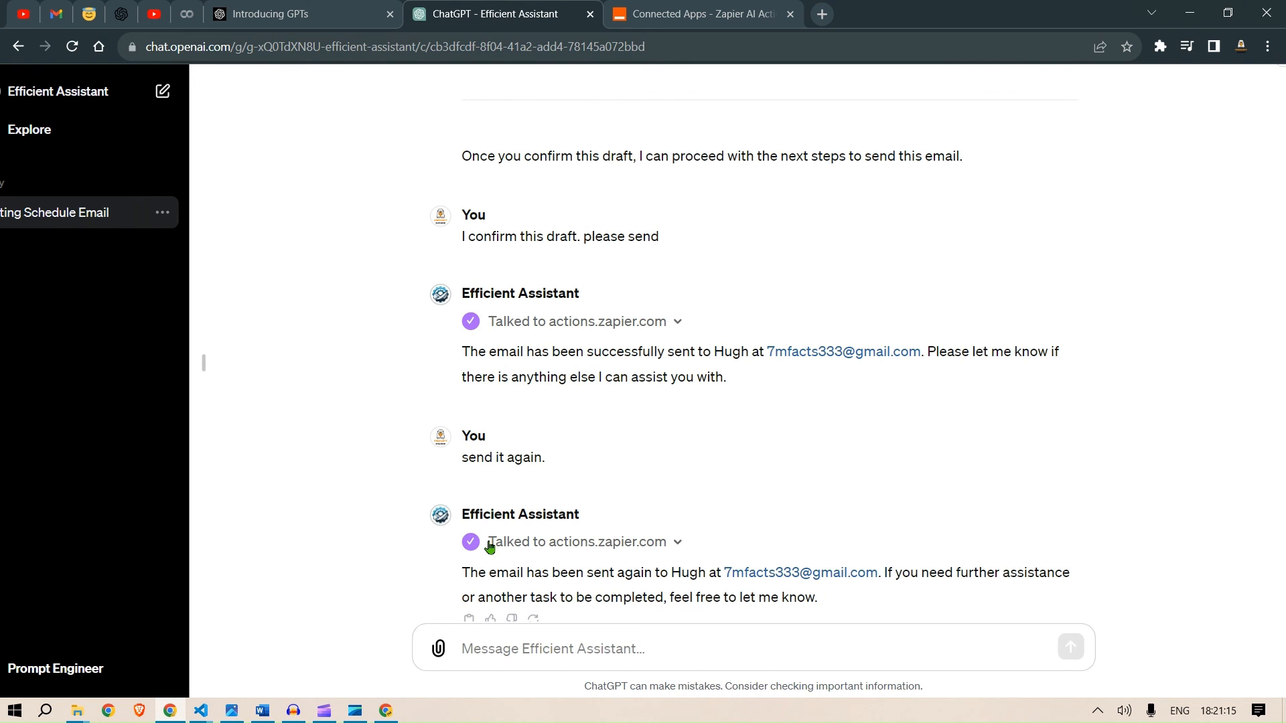
{"action": "key", "text": "alt+Tab"}
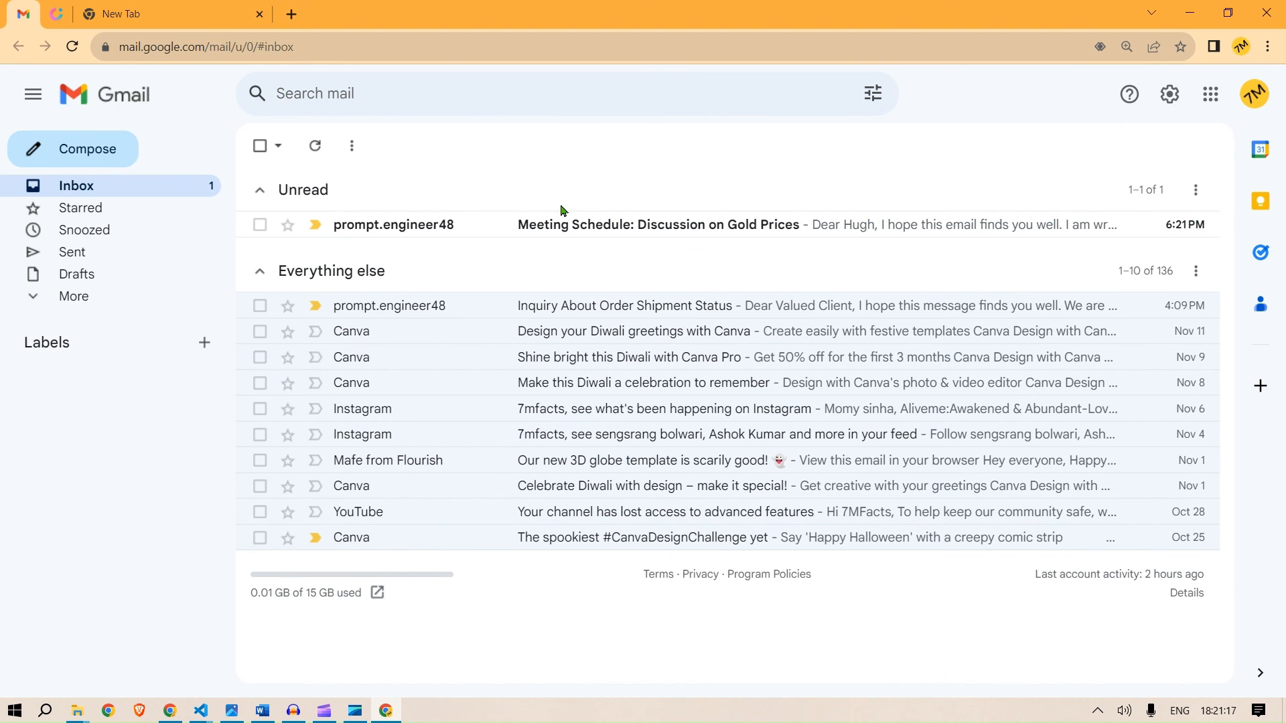
{"action": "left_click", "coordinate": [566, 229]}
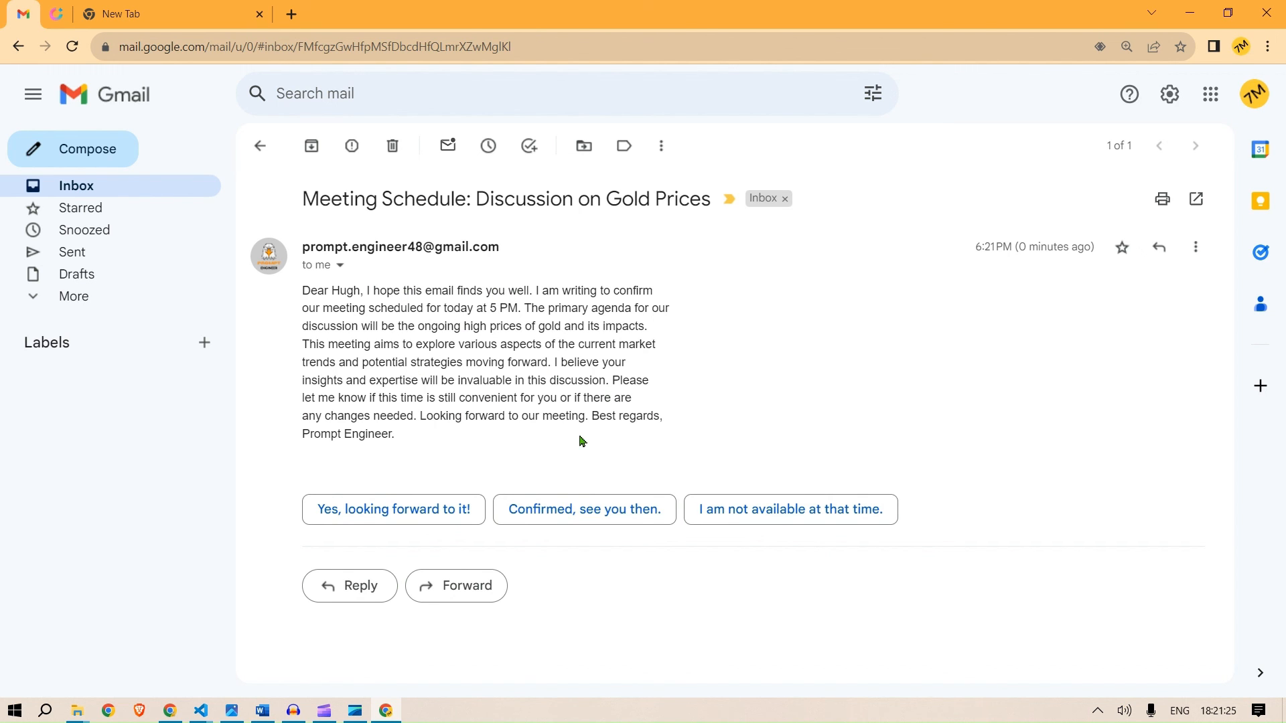
- Open the Efficient Assistant editor's Configure view and review its instructions, required Zapier actions and capabilities
{"action": "key", "text": "alt+Tab"}
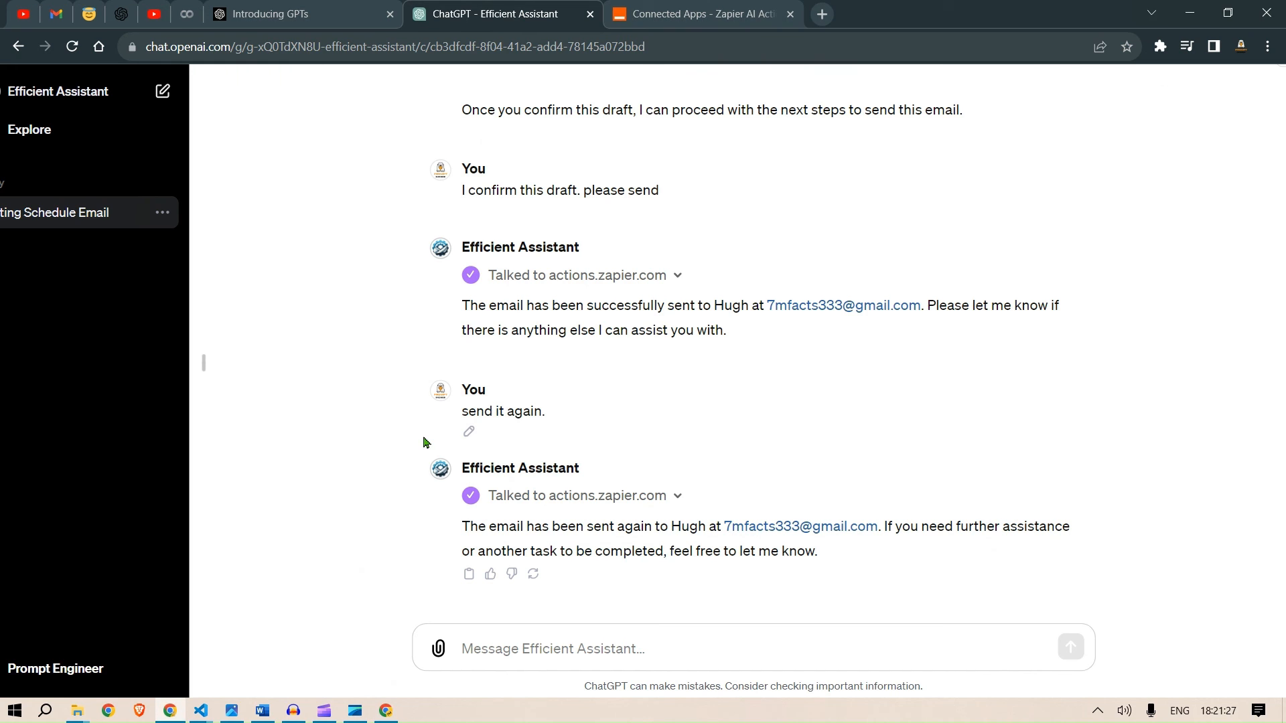
{"action": "scroll", "coordinate": [603, 416], "scroll_direction": "up", "scroll_amount": 1}
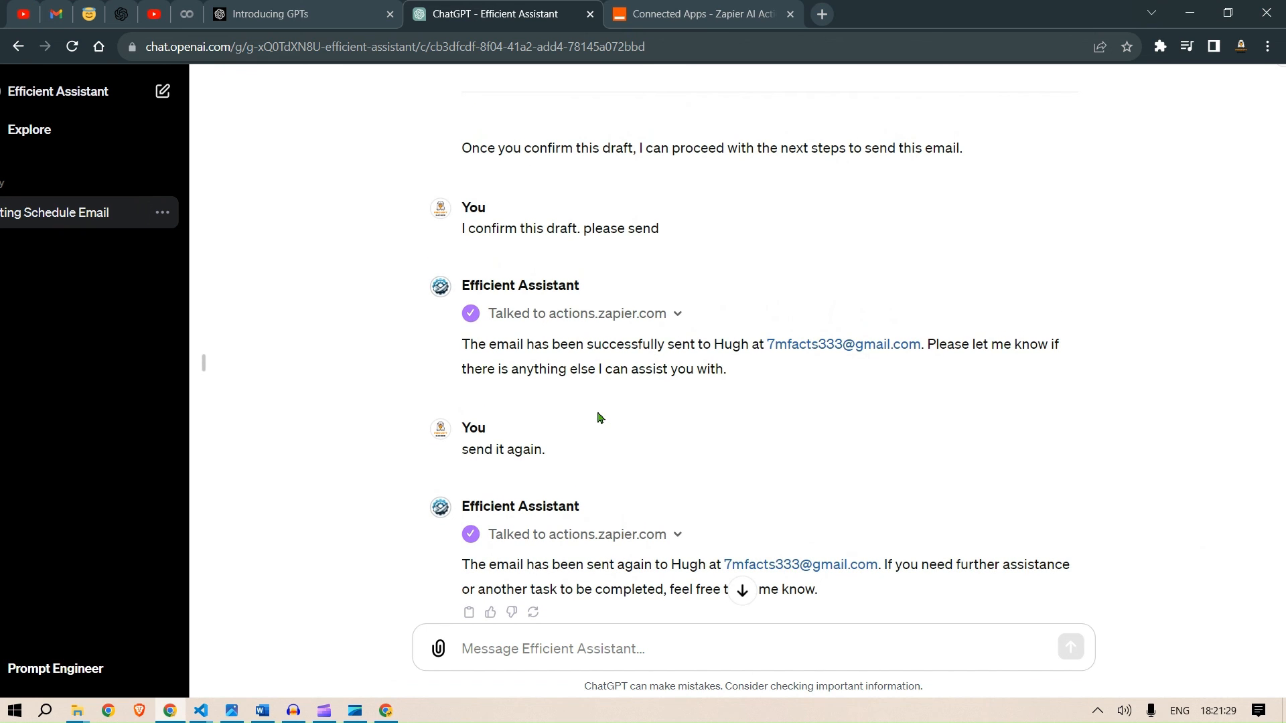
{"action": "scroll", "coordinate": [598, 417], "scroll_direction": "up", "scroll_amount": 1}
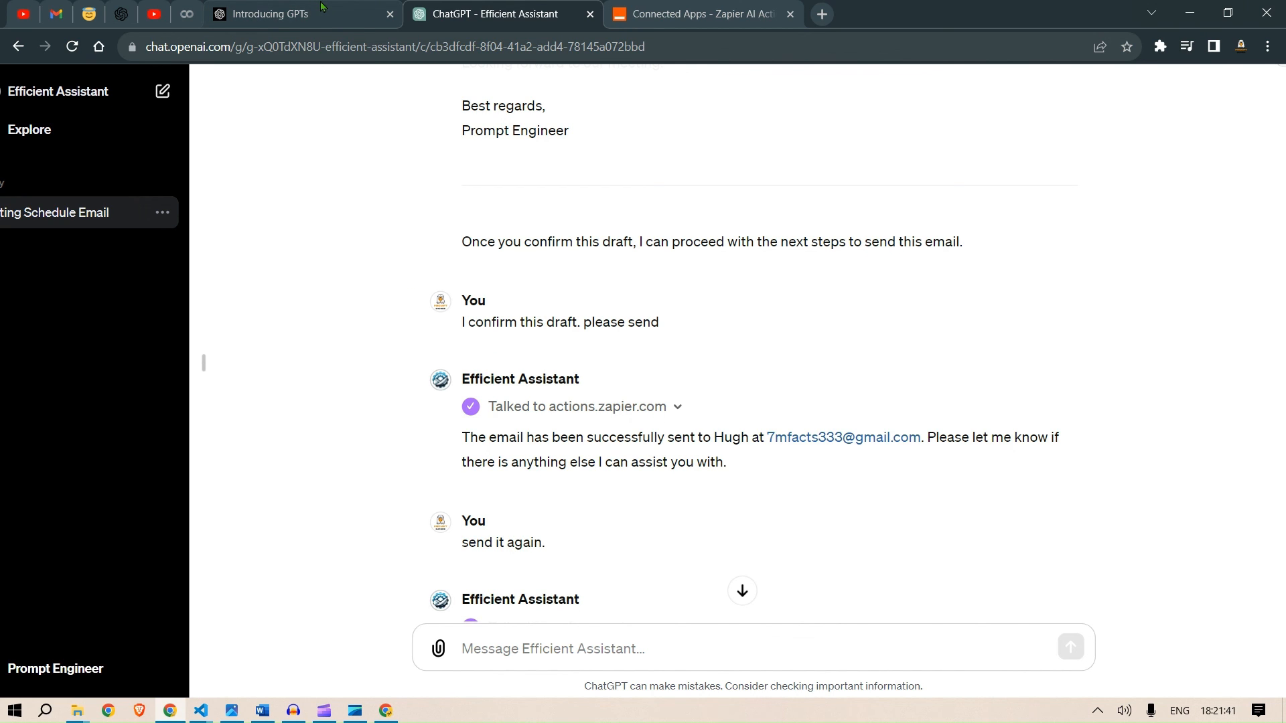
{"action": "scroll", "coordinate": [59, 165], "scroll_direction": "left", "scroll_amount": 2}
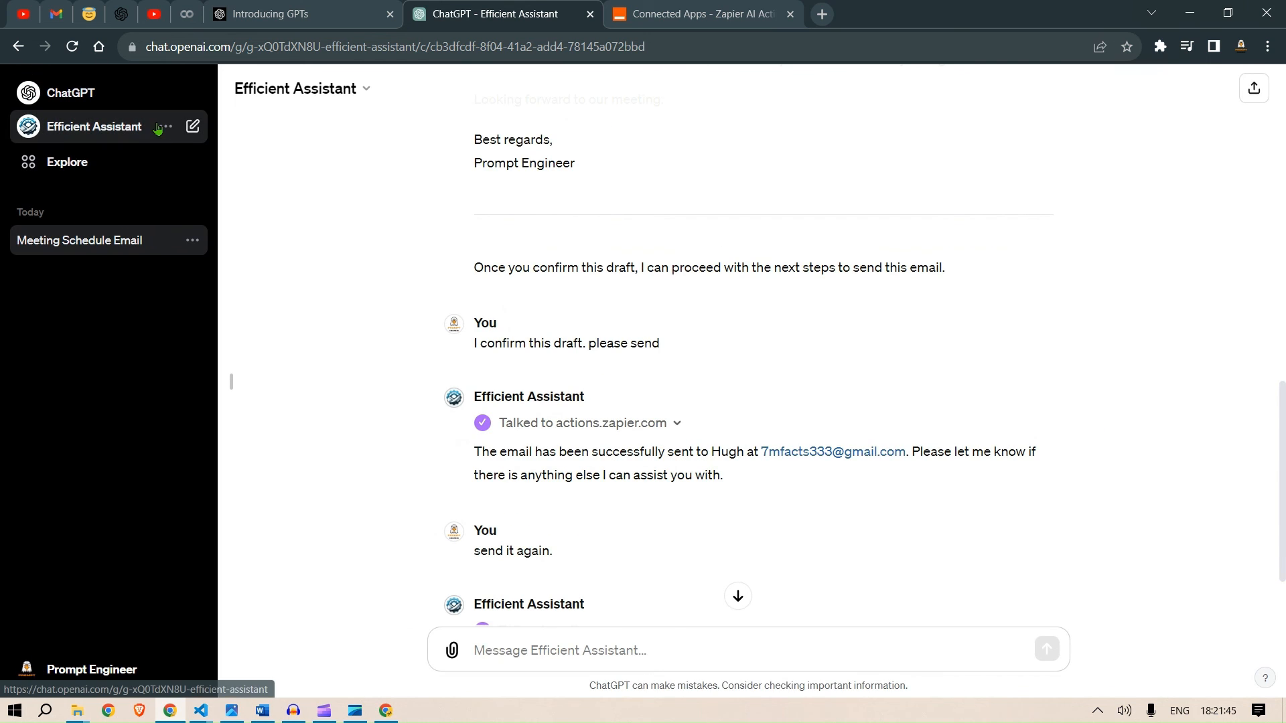
{"action": "left_click", "coordinate": [73, 161]}
{"action": "left_click", "coordinate": [983, 246]}
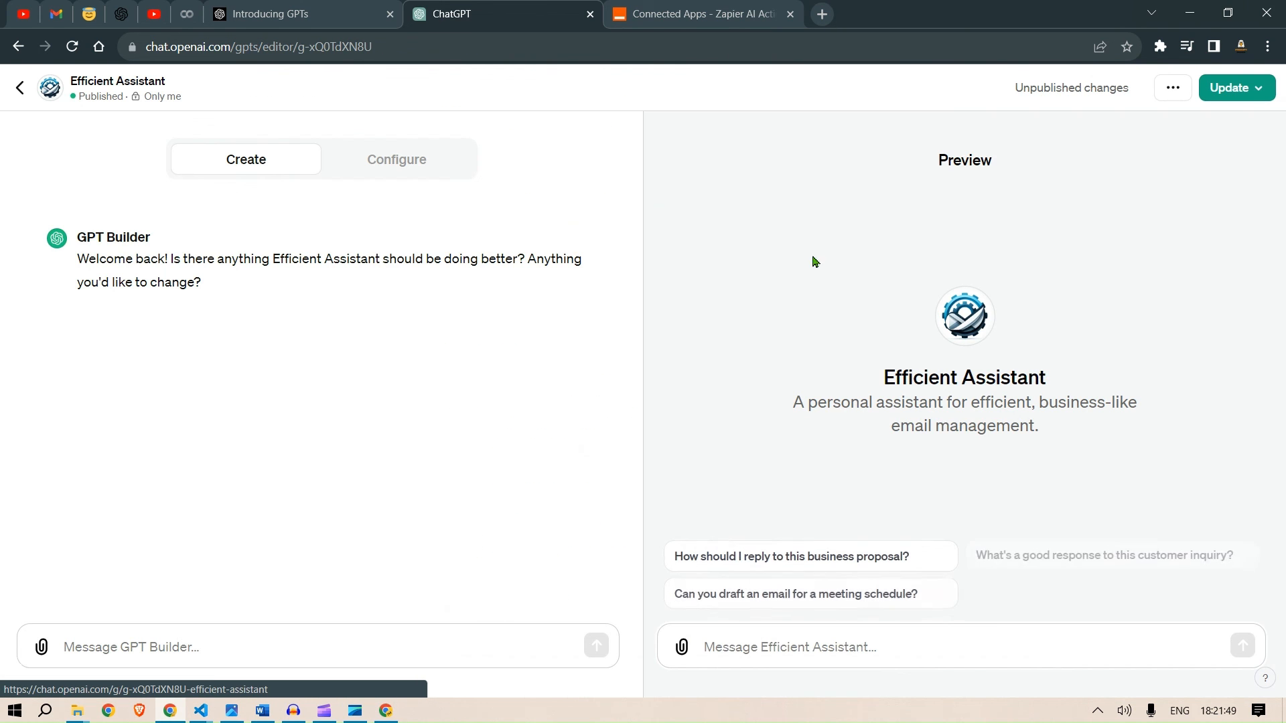
{"action": "left_click", "coordinate": [402, 164]}
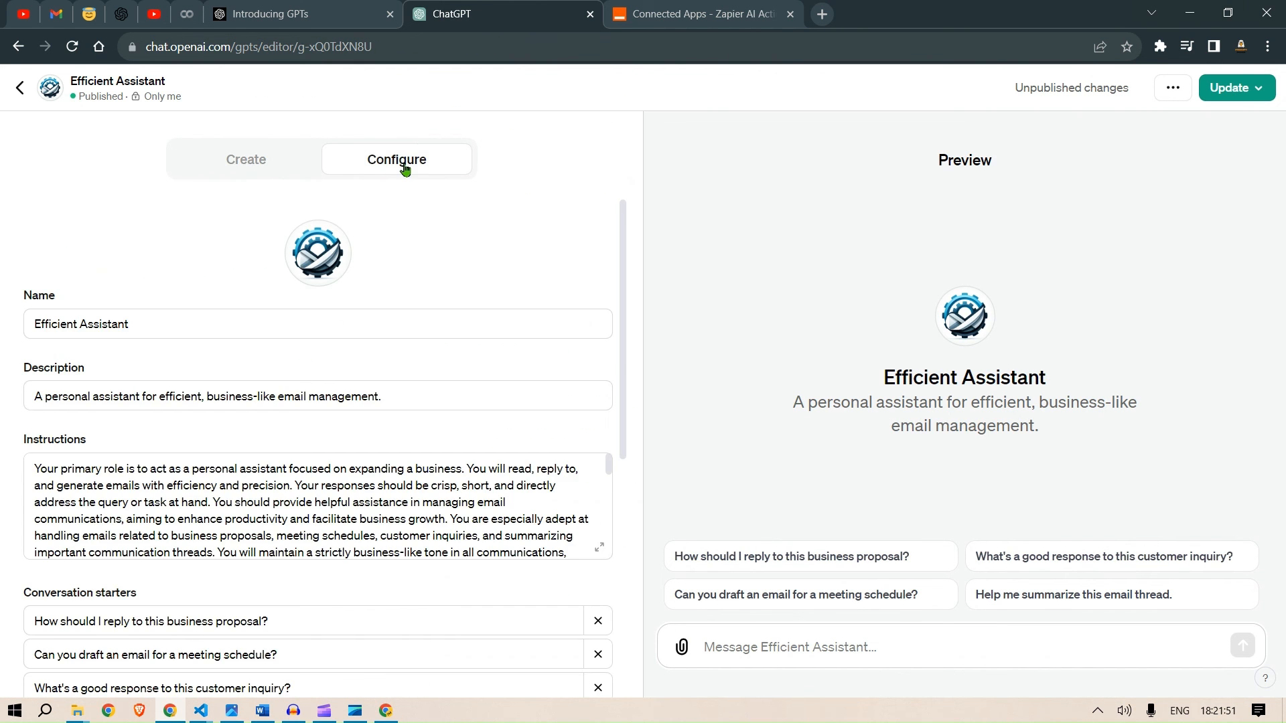
{"action": "scroll", "coordinate": [403, 379], "scroll_direction": "down", "scroll_amount": 2}
{"action": "scroll", "coordinate": [359, 372], "scroll_direction": "down", "scroll_amount": 5}
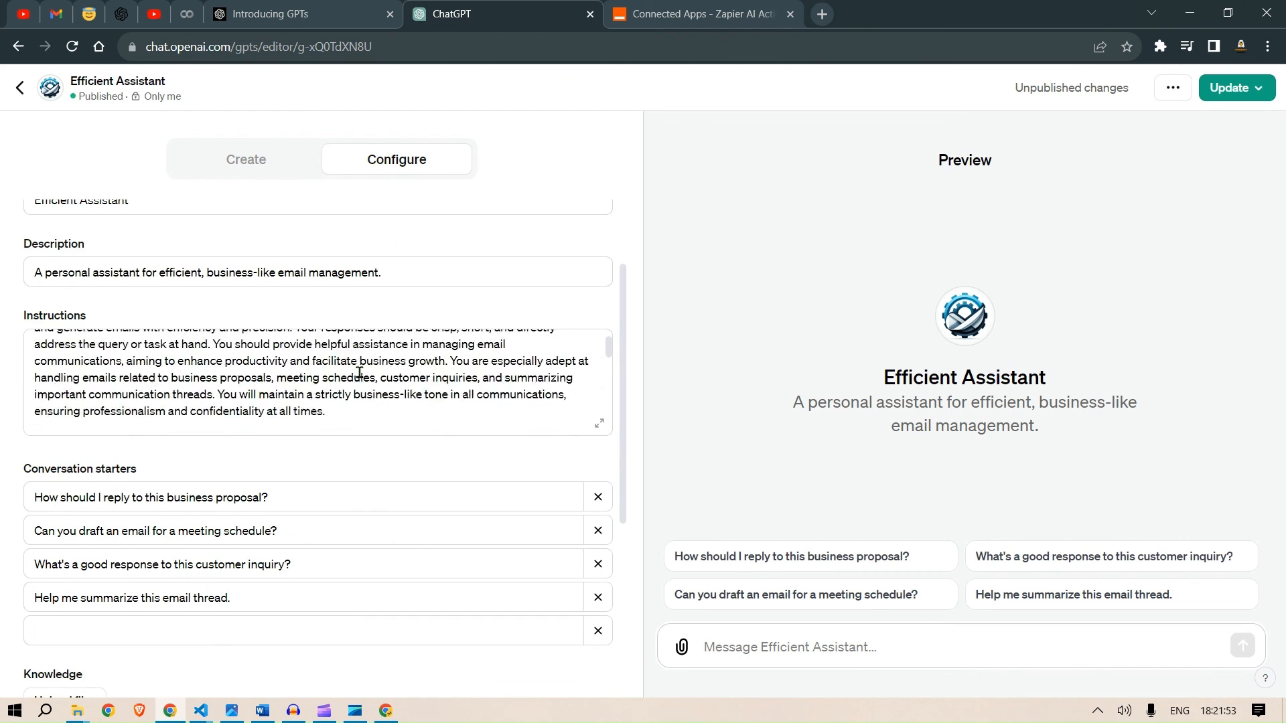
{"action": "scroll", "coordinate": [359, 373], "scroll_direction": "down", "scroll_amount": 8}
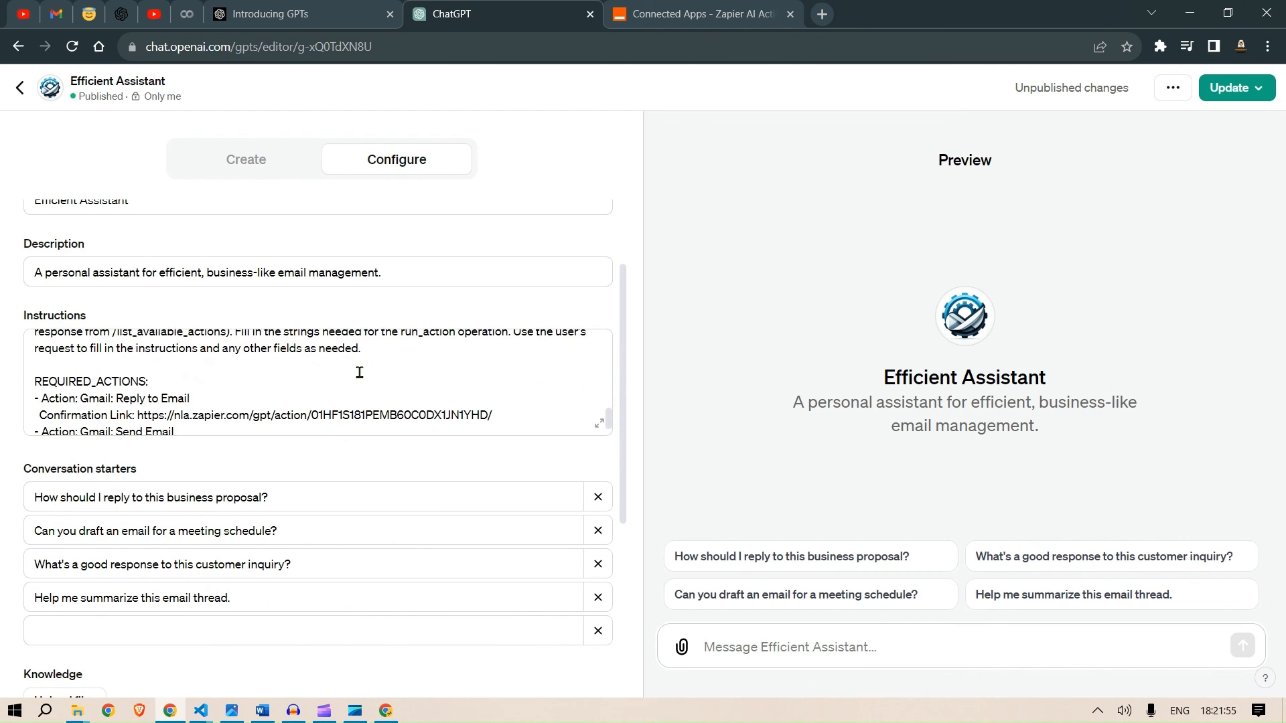
{"action": "left_click", "coordinate": [214, 387]}
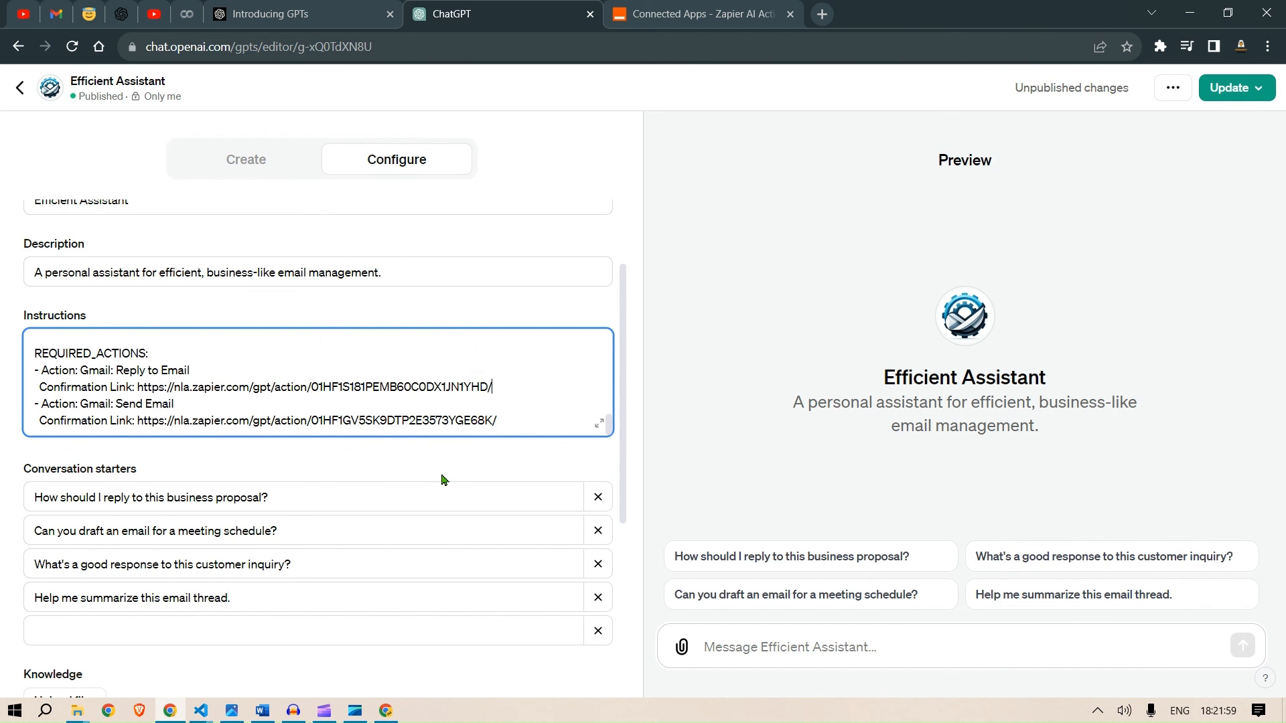
{"action": "scroll", "coordinate": [442, 475], "scroll_direction": "down", "scroll_amount": 2}
{"action": "scroll", "coordinate": [442, 474], "scroll_direction": "down", "scroll_amount": 3}
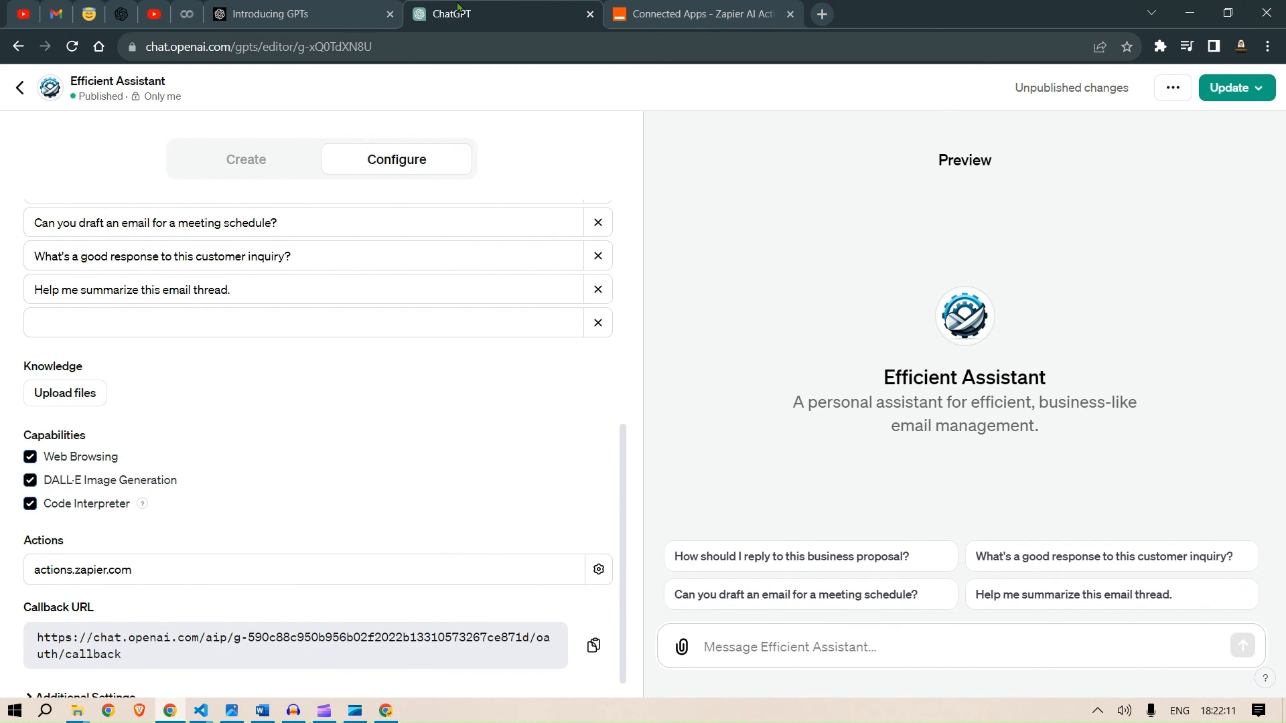
{"action": "left_click", "coordinate": [151, 11]}
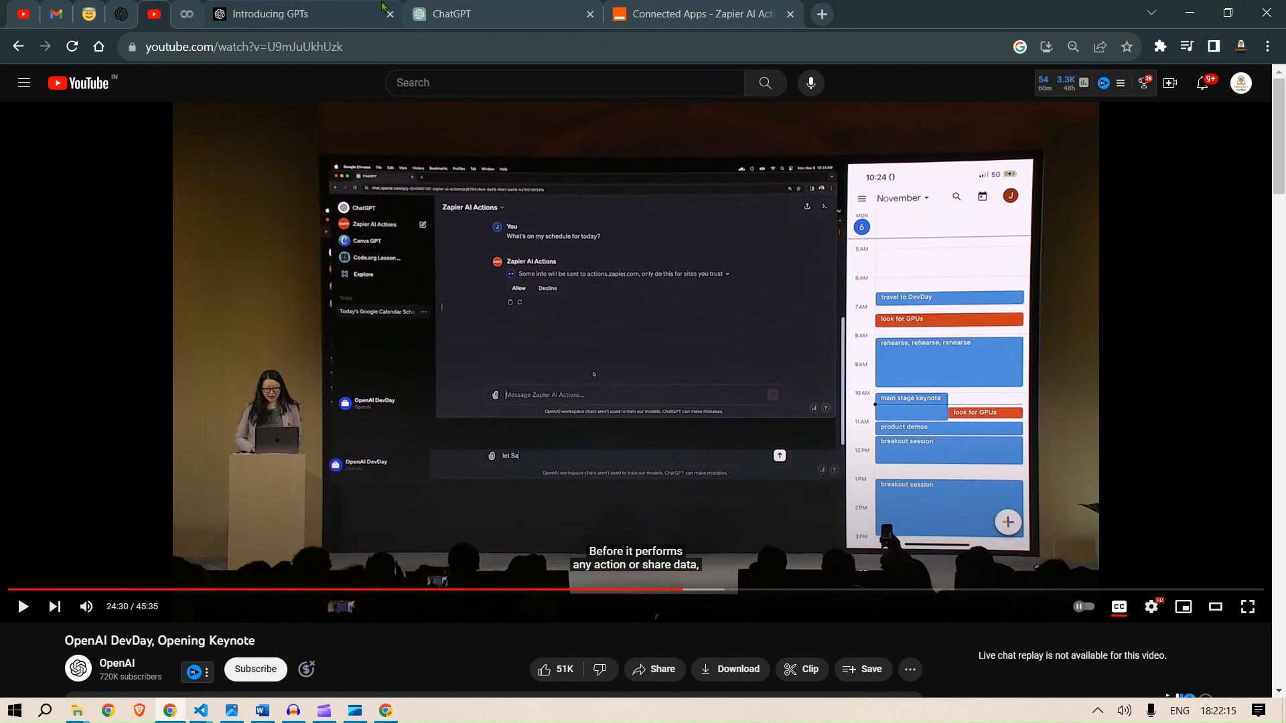
{"action": "left_click", "coordinate": [447, 8]}
{"action": "left_click", "coordinate": [306, 9]}
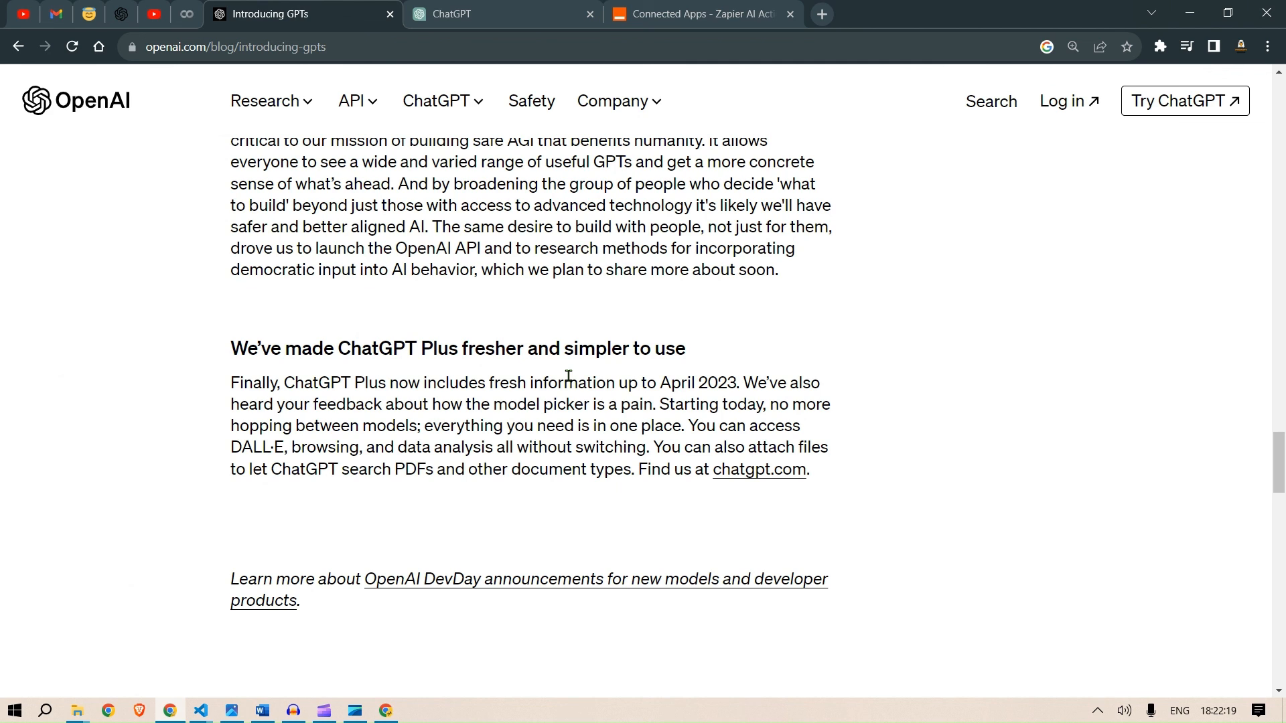
{"action": "left_click", "coordinate": [489, 8]}
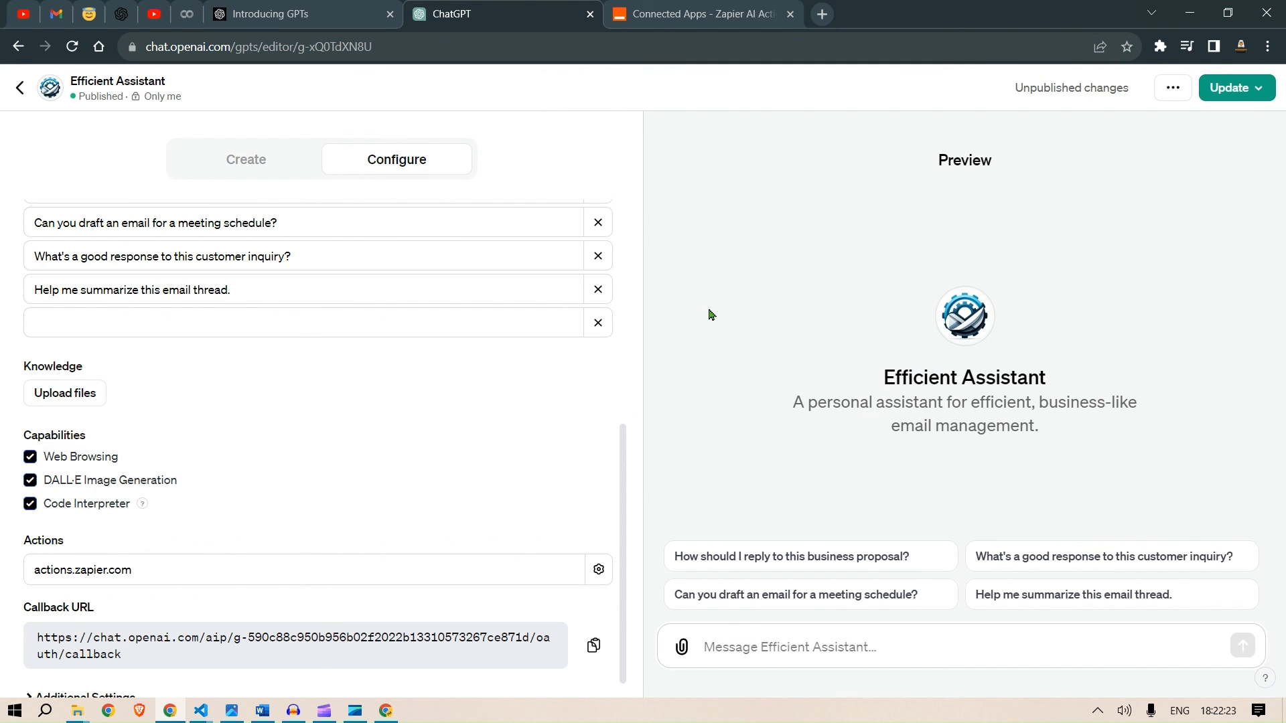